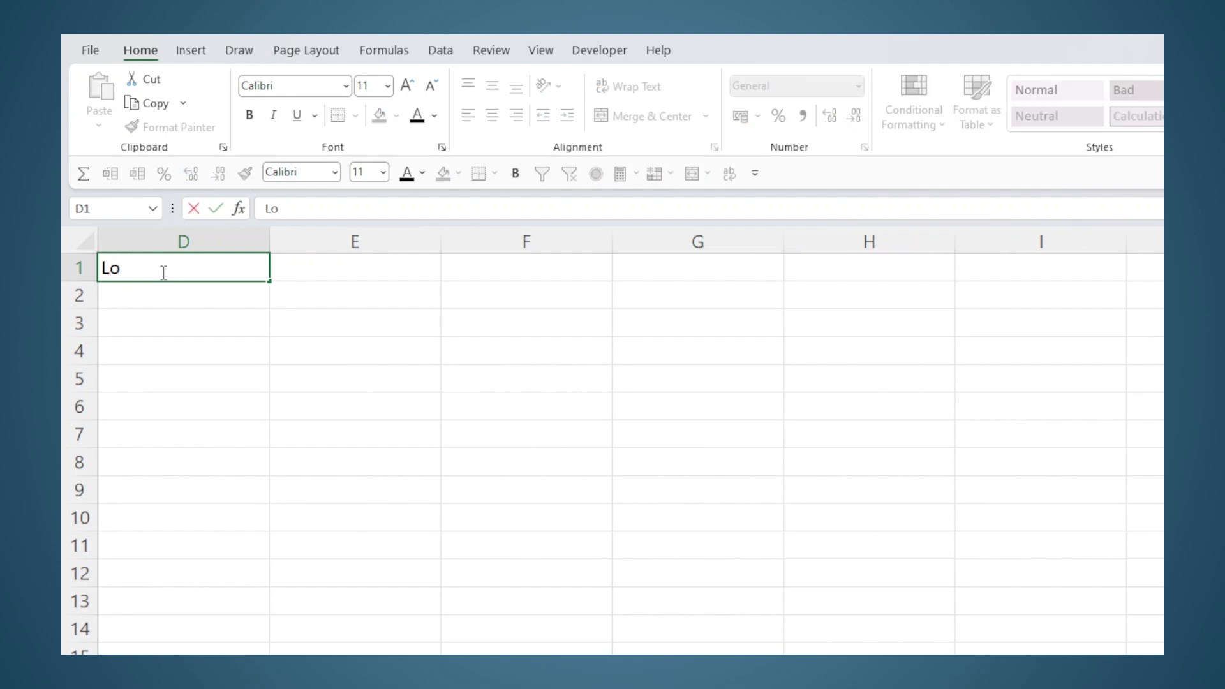
- Enter the label Loan Amount in D1 with the value 1000000 in E1
key(Tab)
text(1000000)
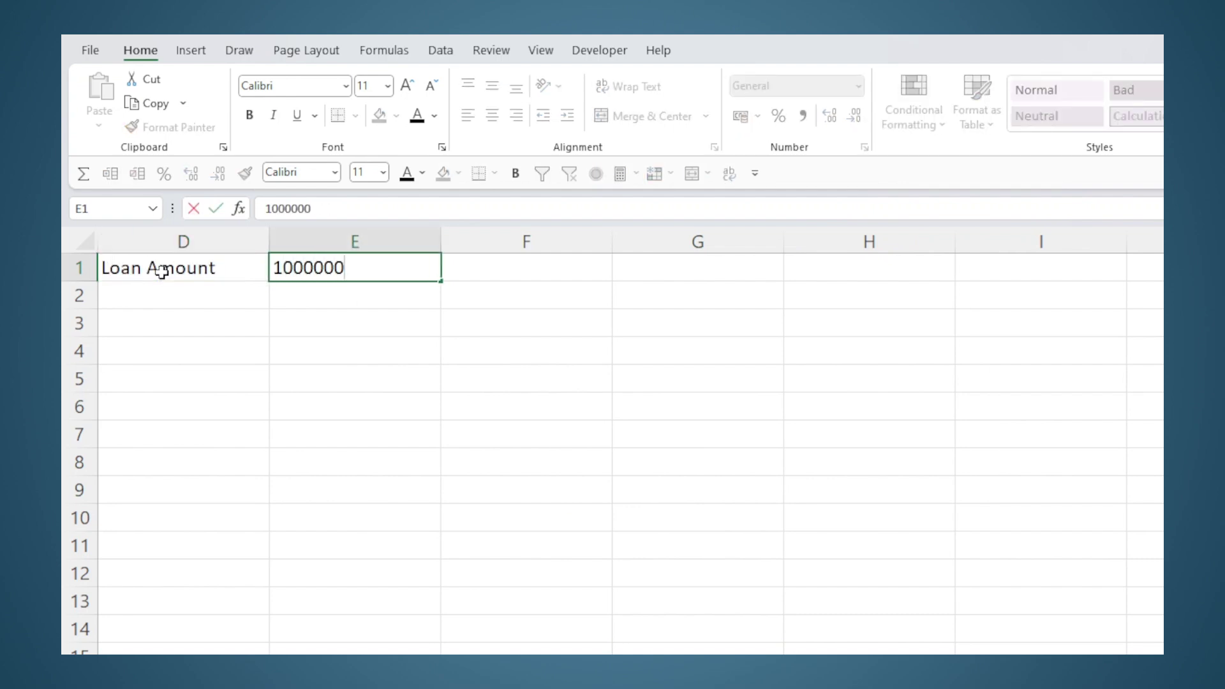
key(Return)
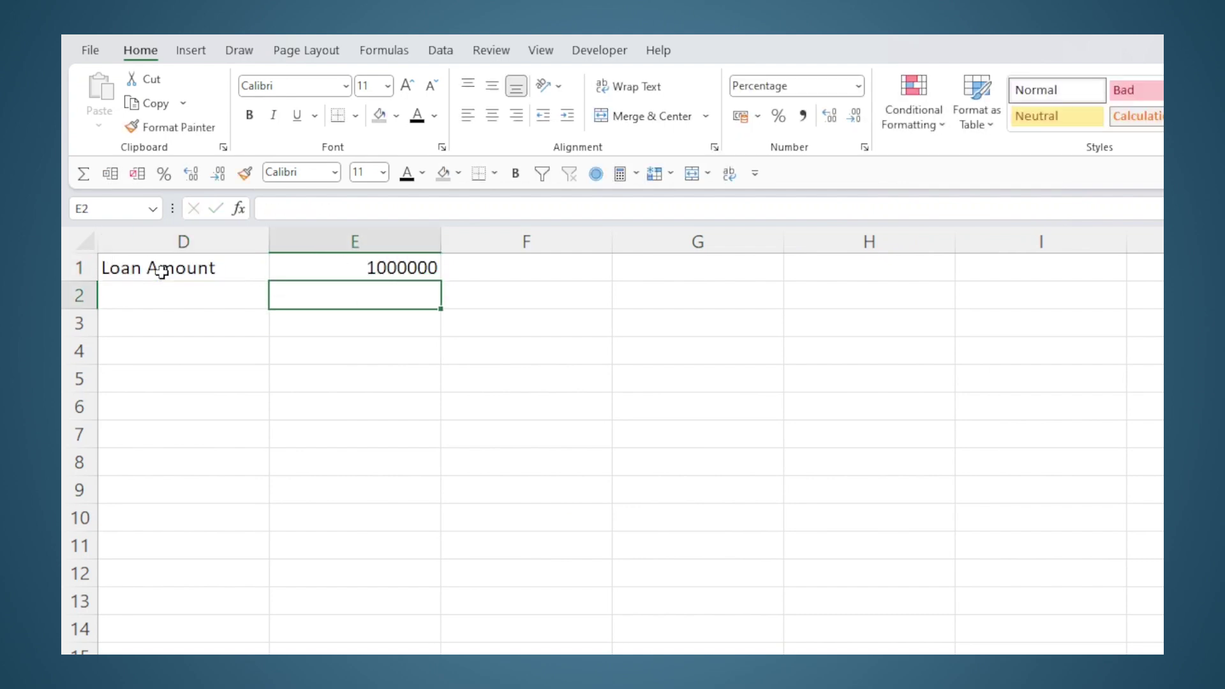
- Add the label Interest in D2 with the rate 8% in E2
click(179, 307)
text(Interest)
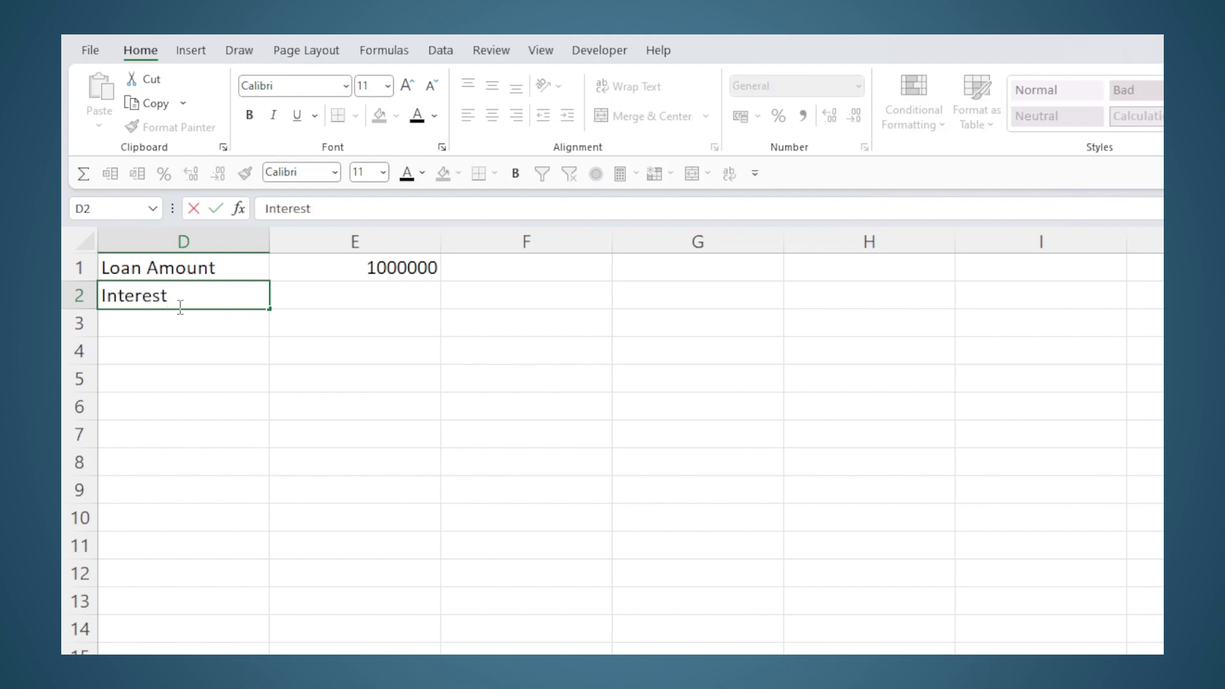
key(Tab)
text(8)
key(Return)
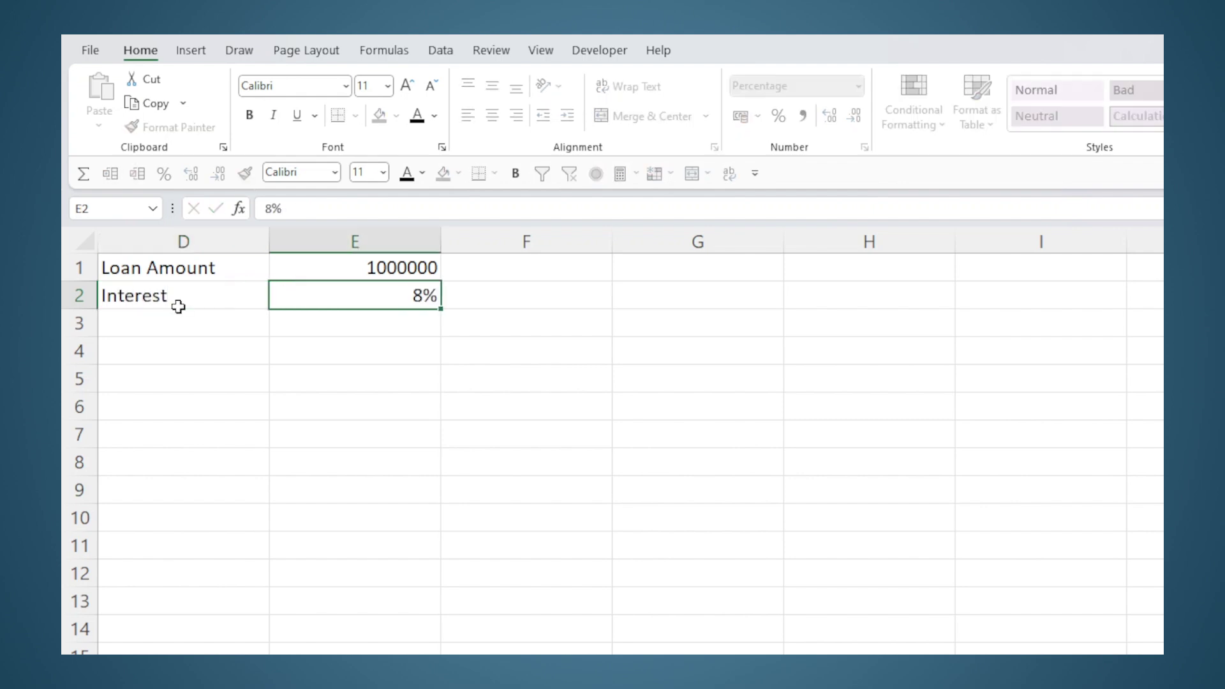
- Add the label Tenure in D3 with the value 10 in E3
key(Left)
text(Tenure)
key(Tab)
text(10)
key(Return)
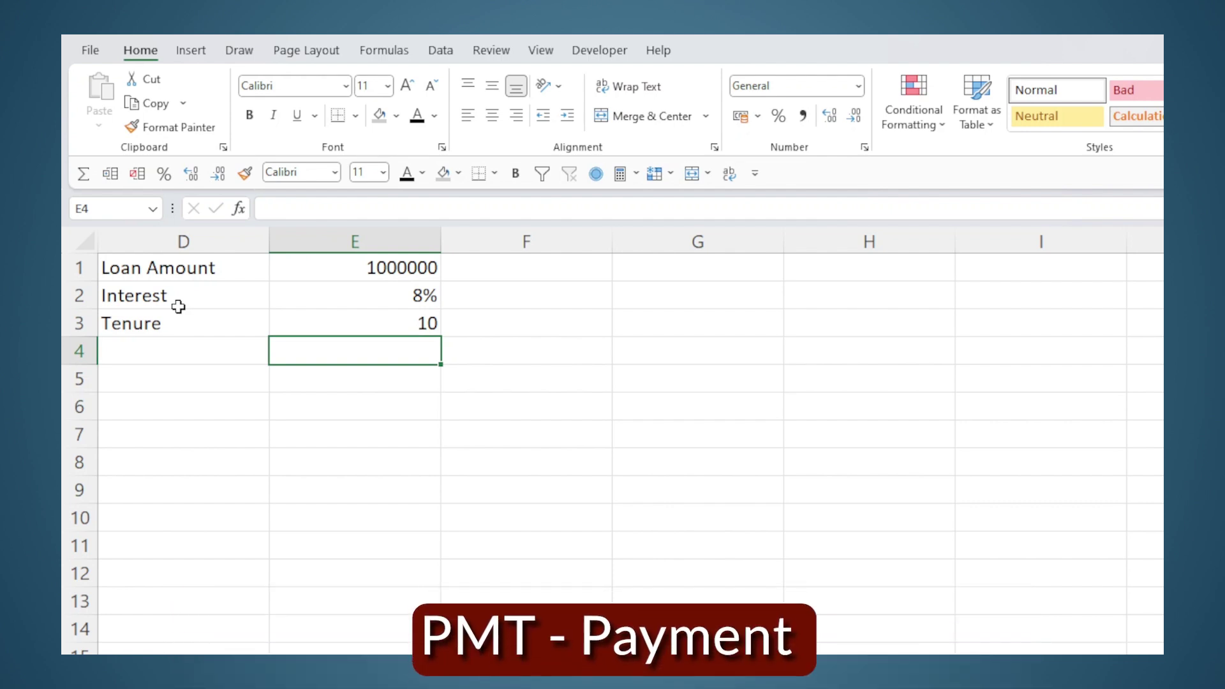
- Calculate the monthly interest rate in F2 by dividing the annual rate in E2 by 12
drag(354, 302, 353, 325)
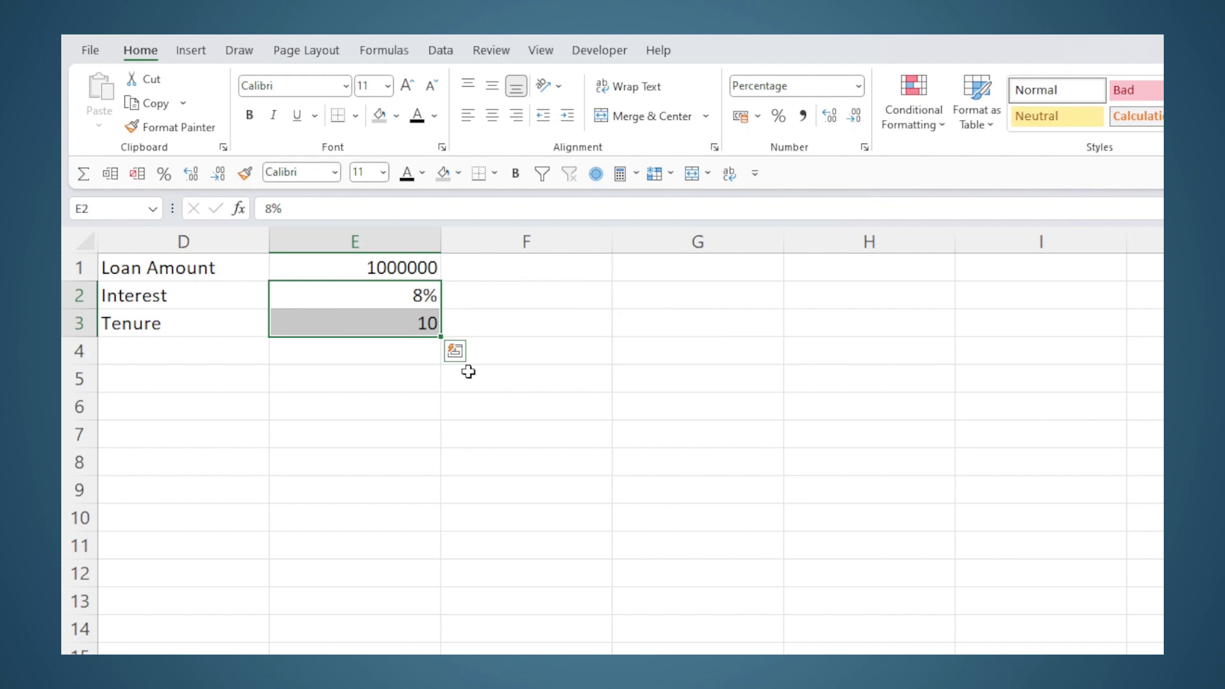
click(489, 304)
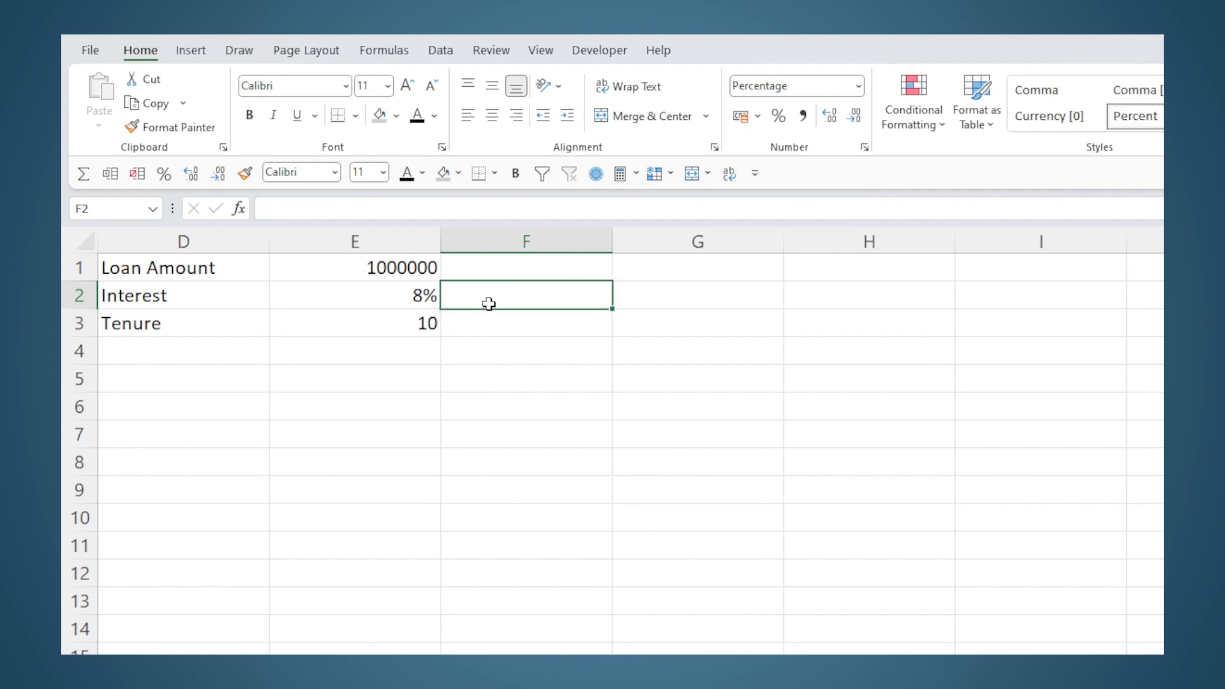
text(=)
key(Left)
text(/)
key(Return)
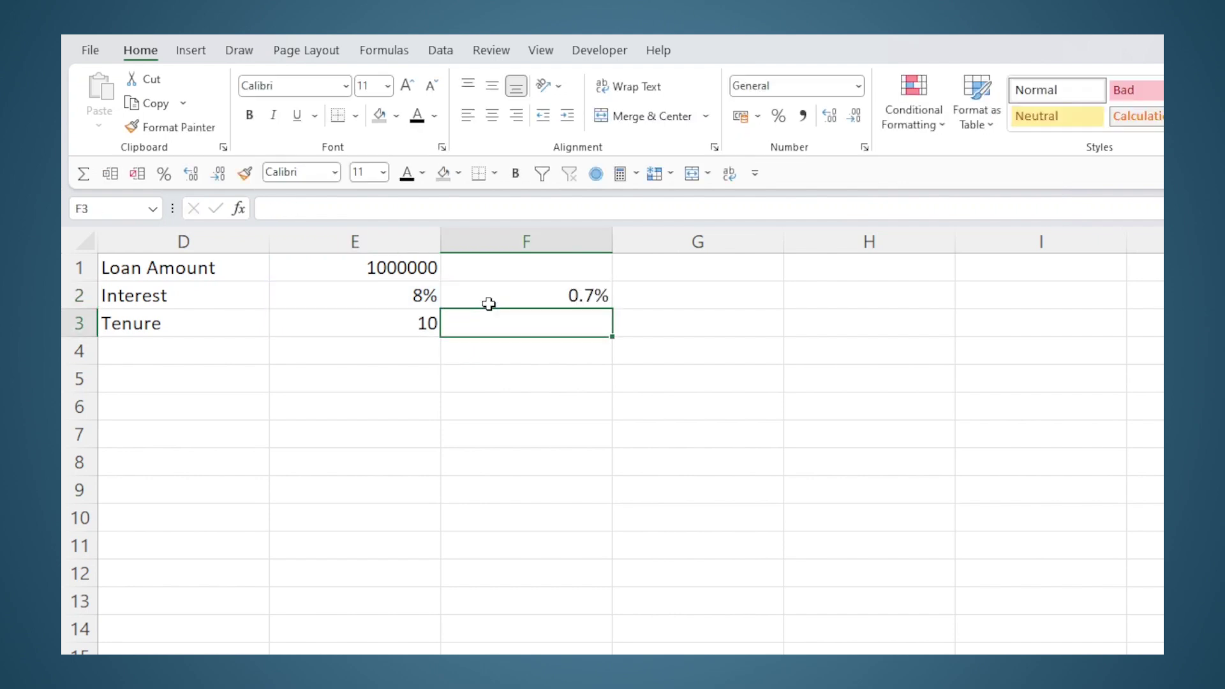
- Calculate the tenure in months in F3 with the formula =E3*12
text(=)
click(439, 320)
text(*12)
key(Return)
- Enter the label Instalment/EMI in D4
key(Left)
key(Left)
text(Ins)
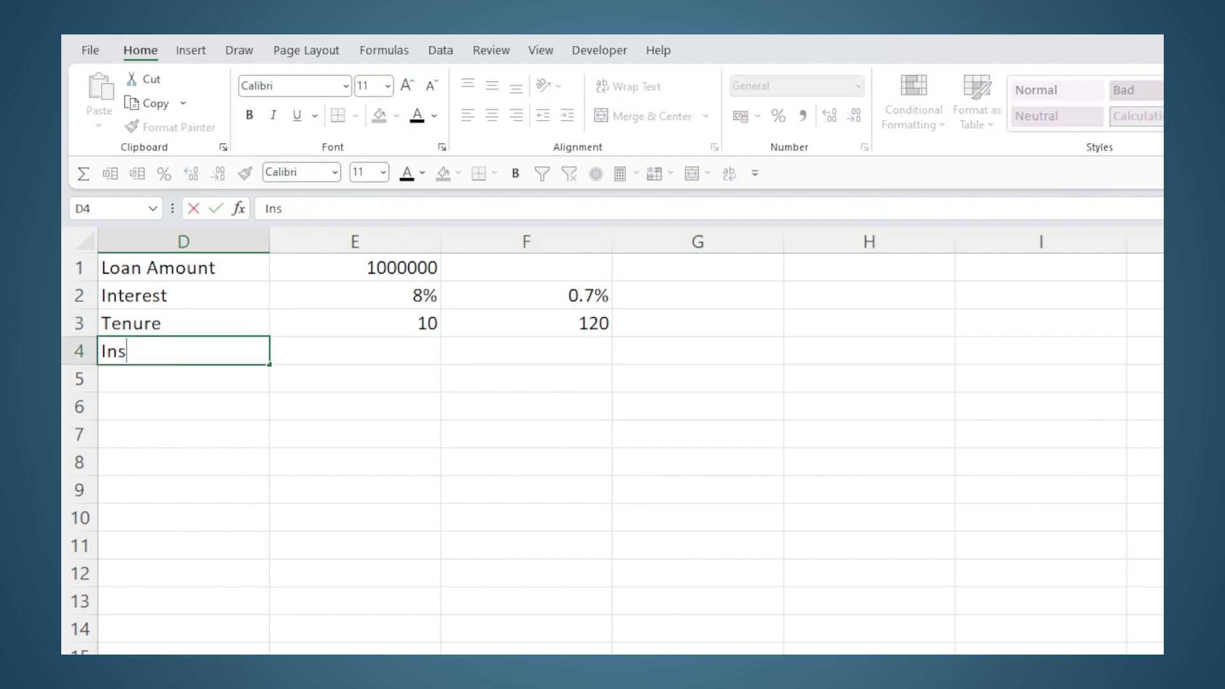
text(talment/EMI)
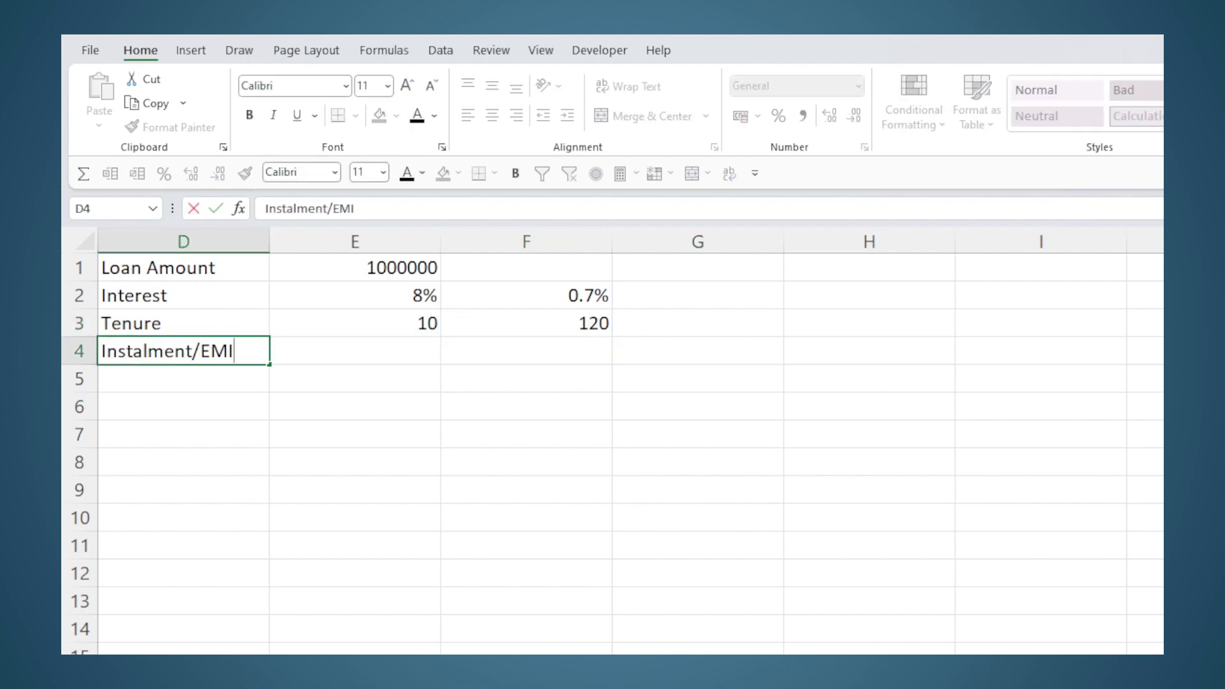
key(Return)
- Calculate the monthly instalment in E4 with the formula =PMT(F2,F3,E1)
click(354, 350)
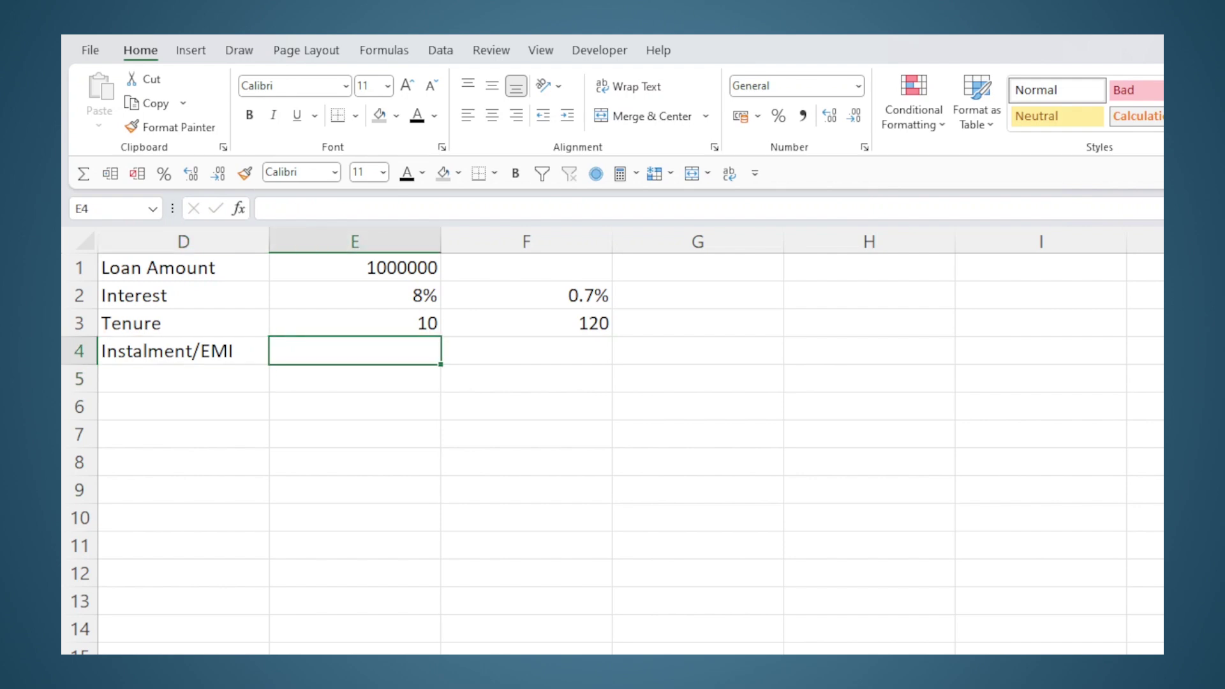
text(=PM)
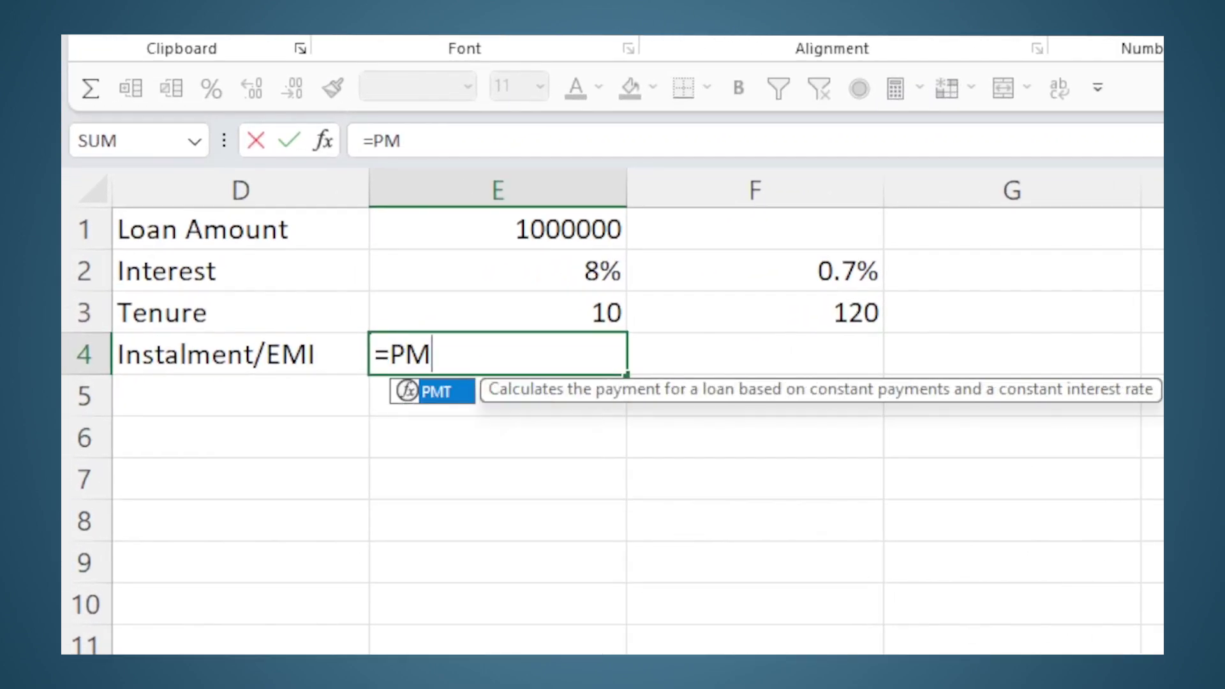
text(T()
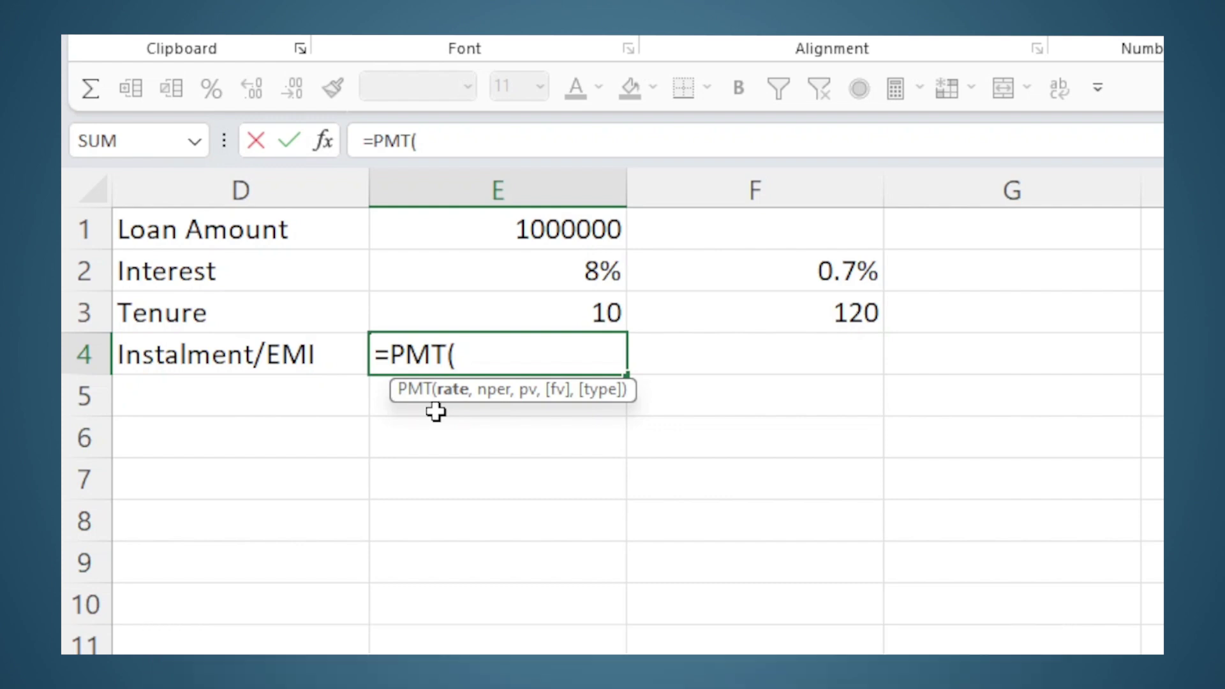
click(799, 265)
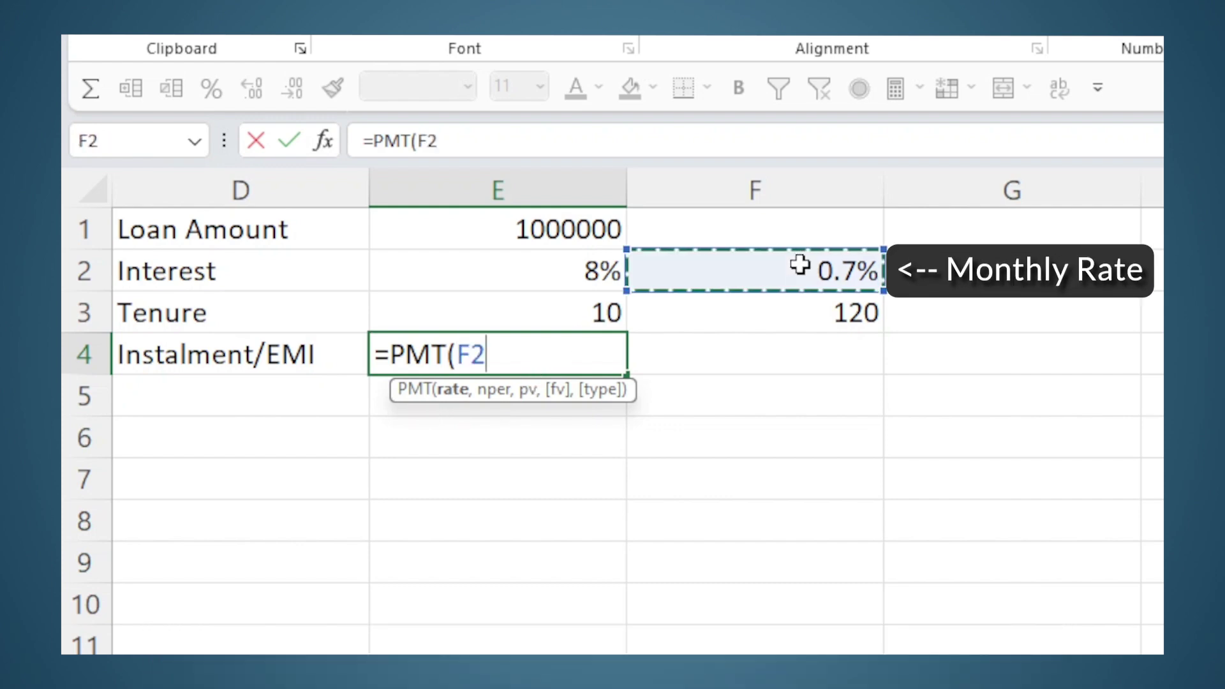
text(,)
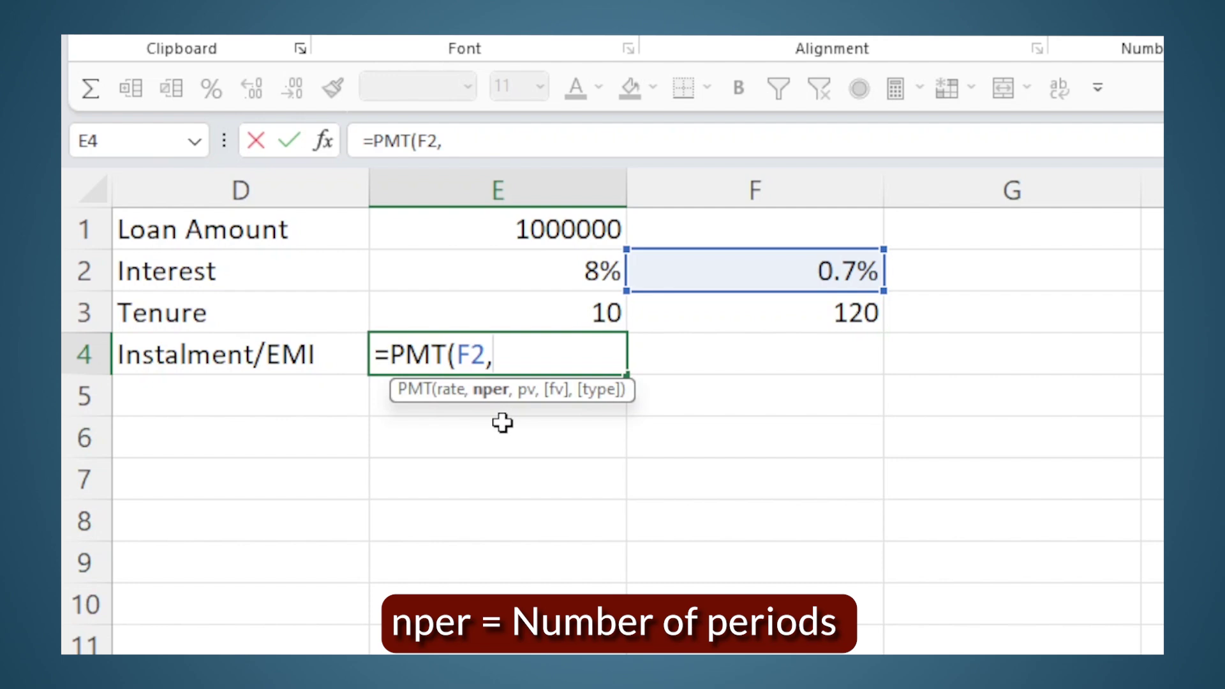
click(790, 322)
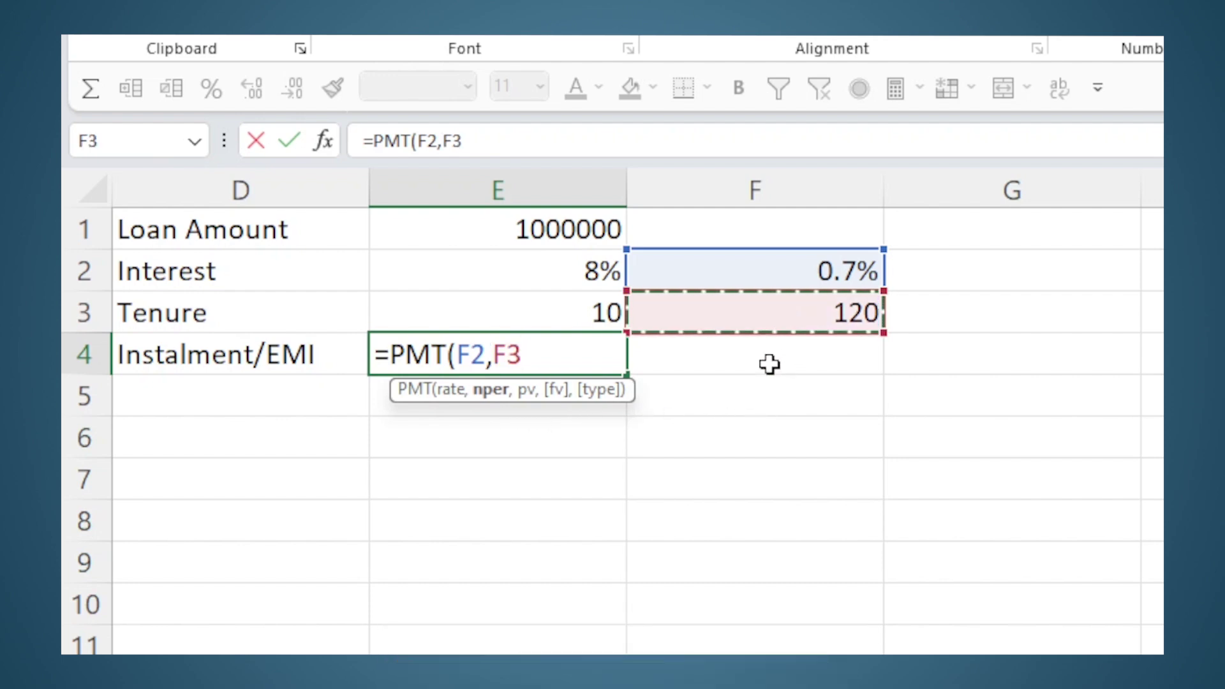
text(,)
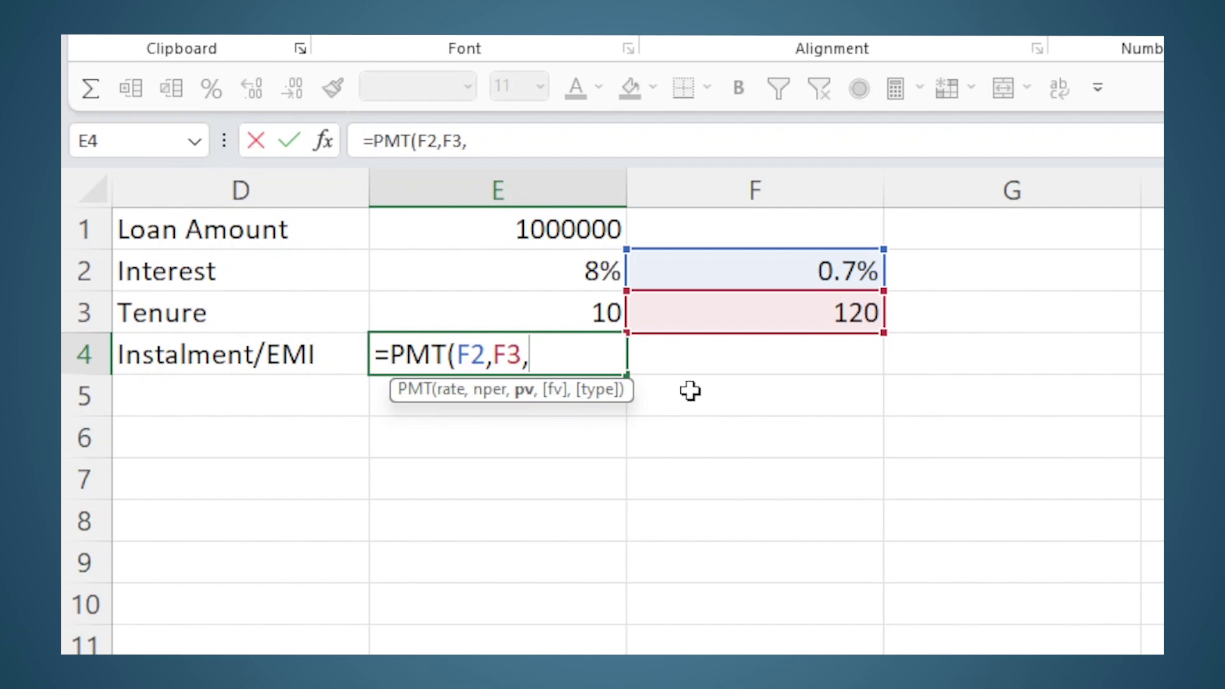
click(565, 231)
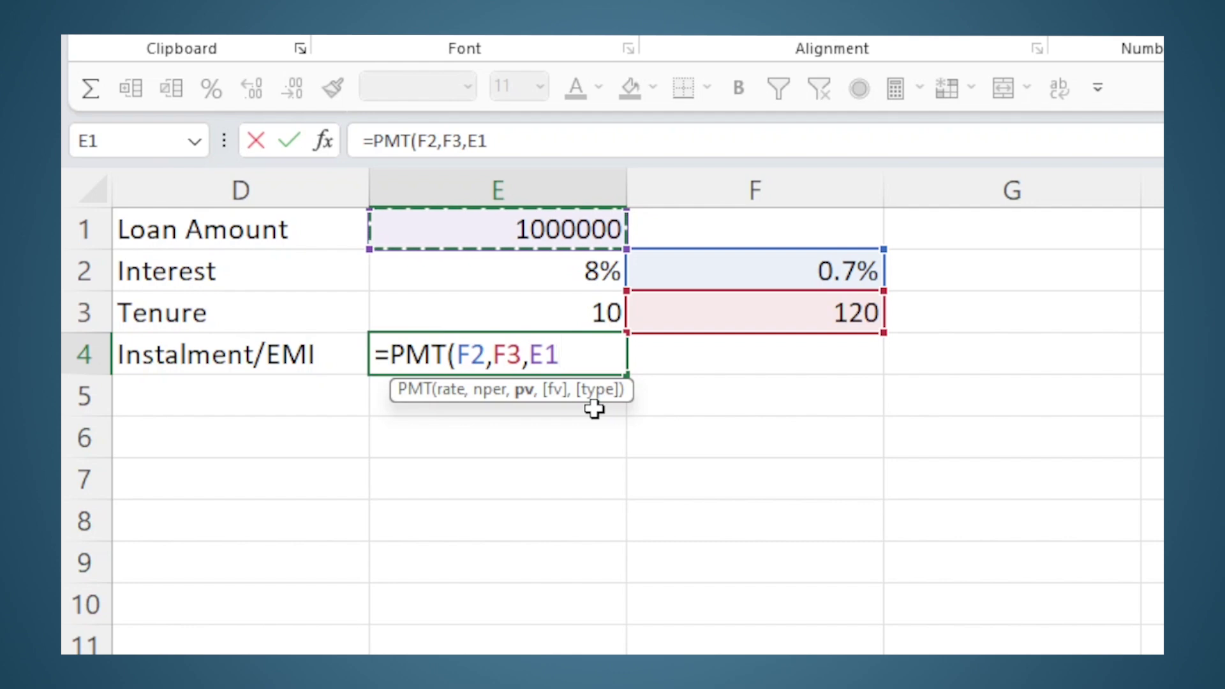
text())
key(Return)
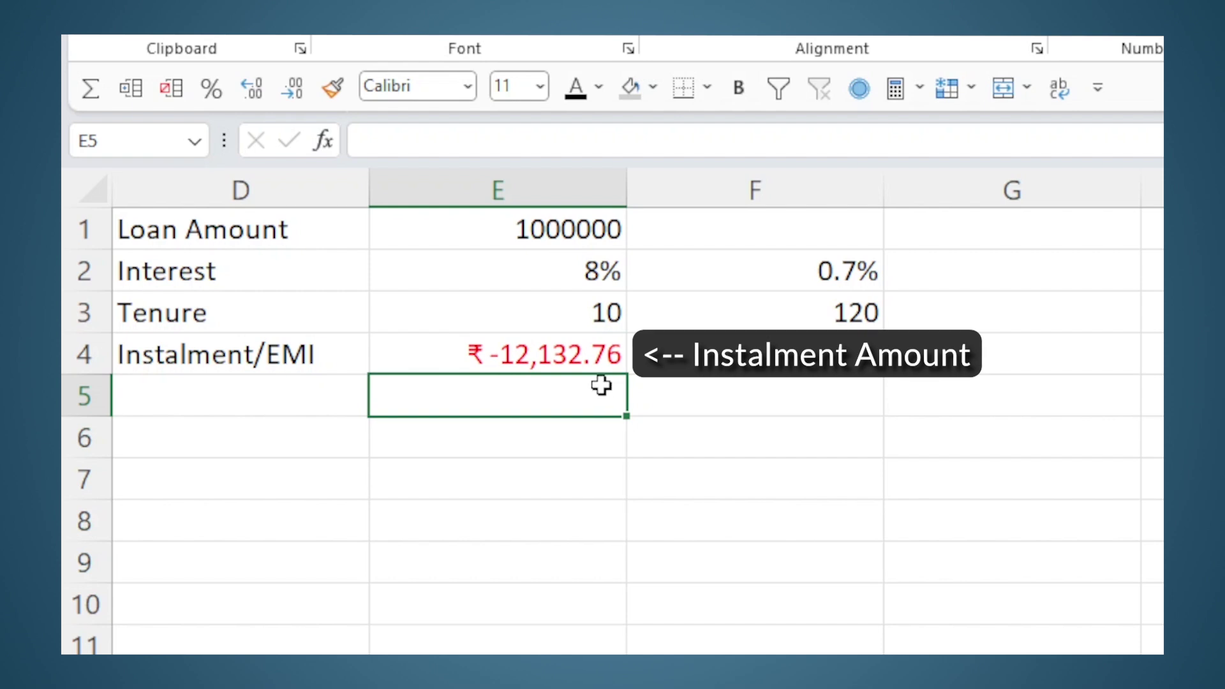
- Change the loan amount in E1 to -1000000 and check its effect on the instalment in E4
click(616, 355)
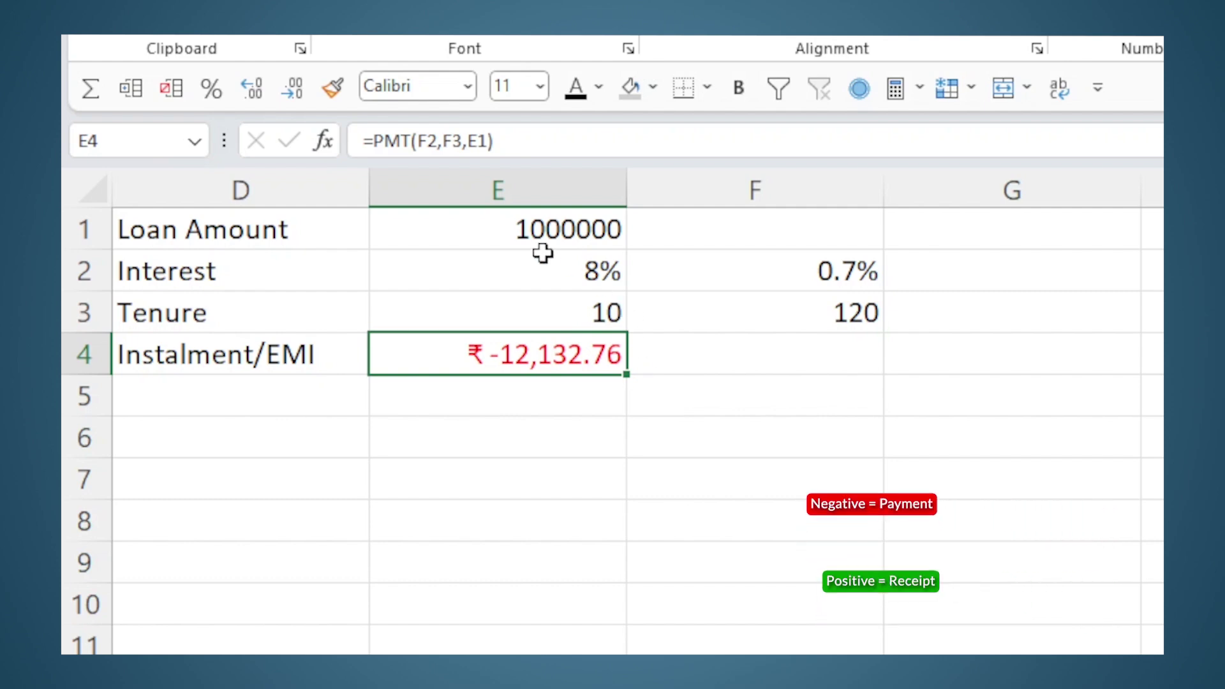
click(496, 234)
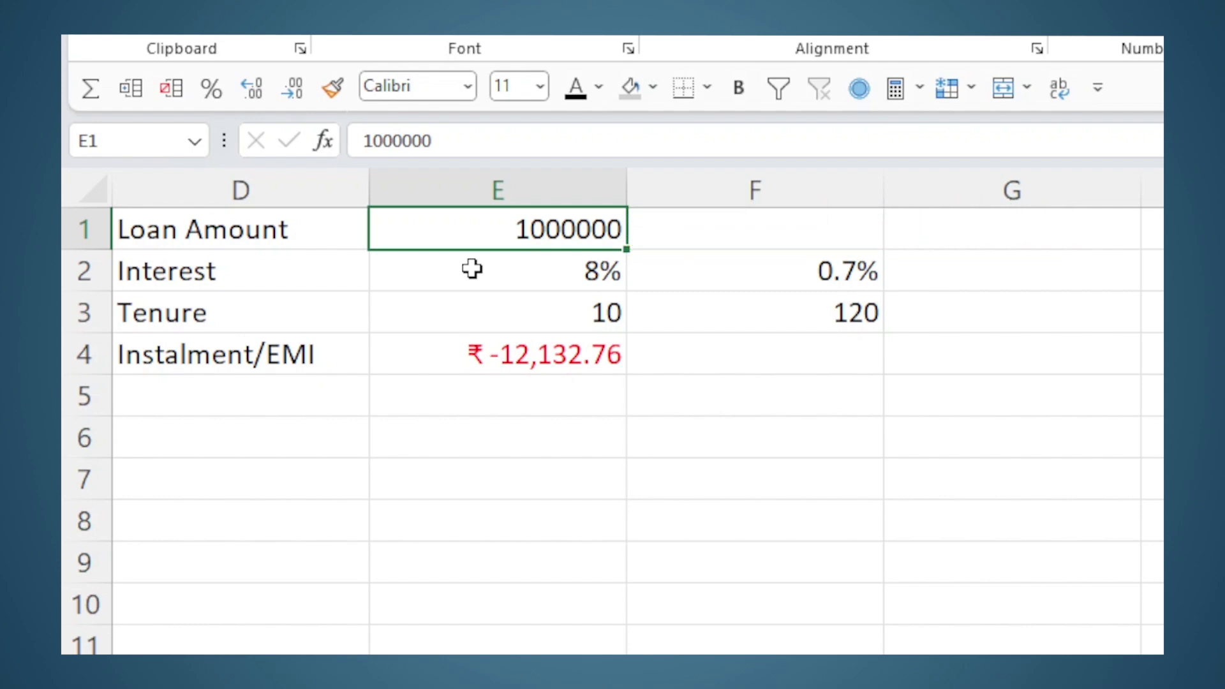
click(437, 348)
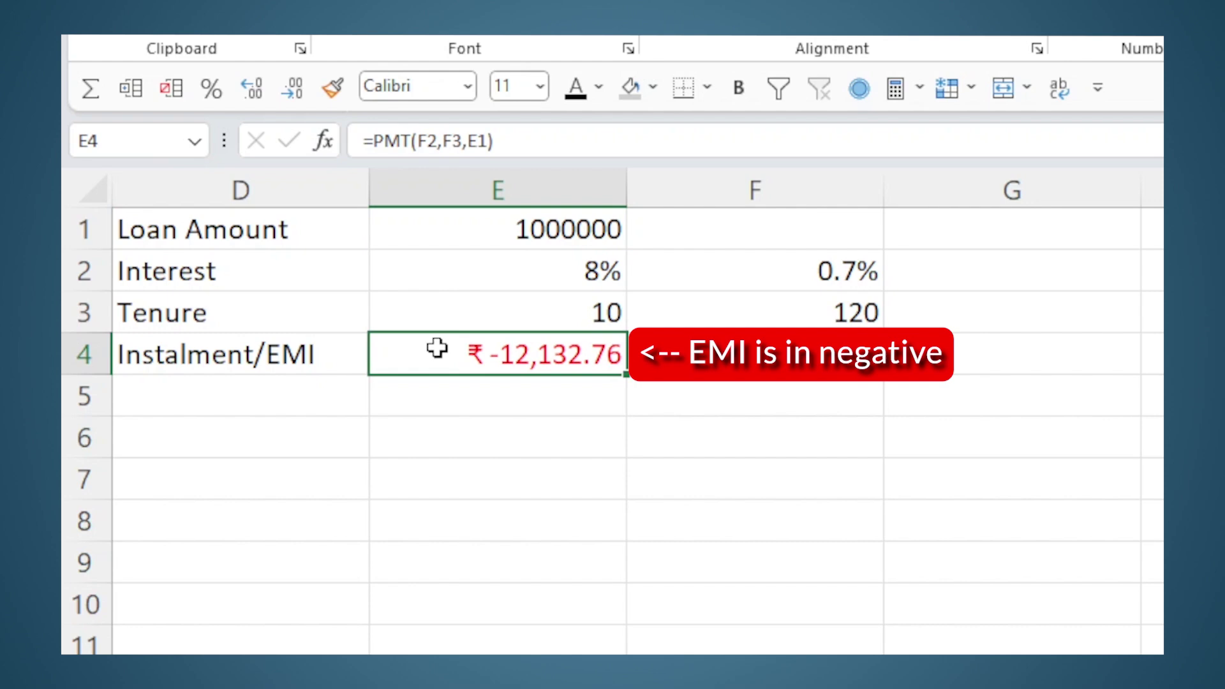
double_click(475, 228)
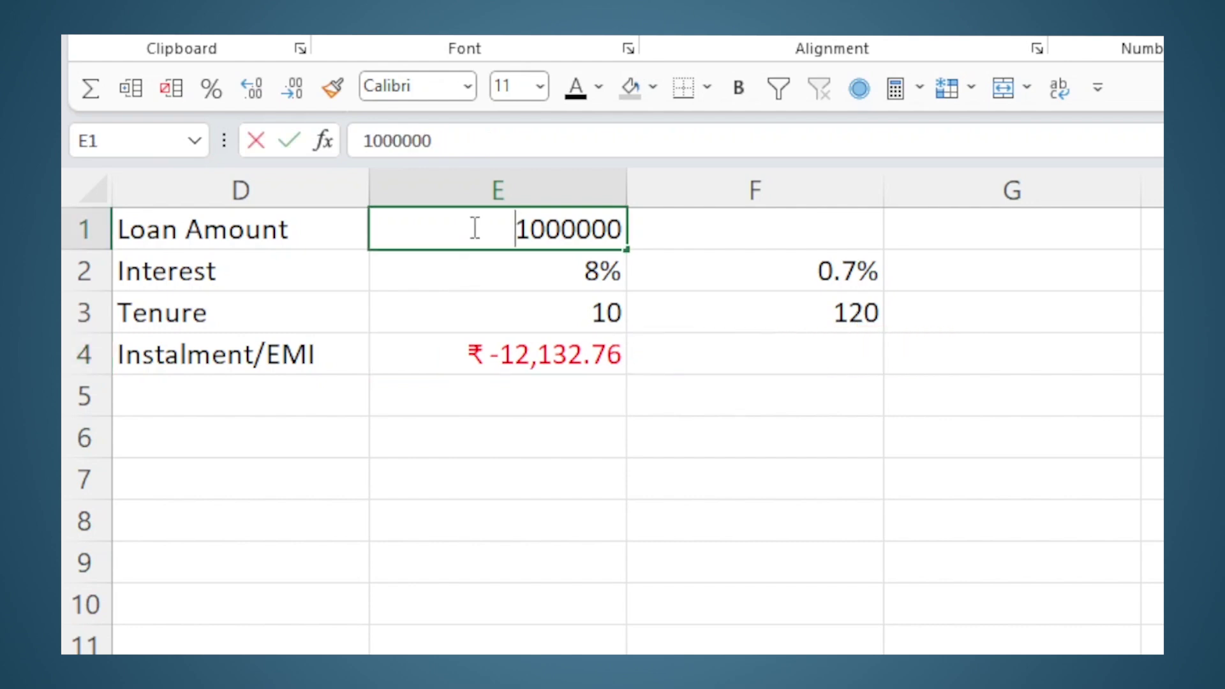
text(-)
key(Return)
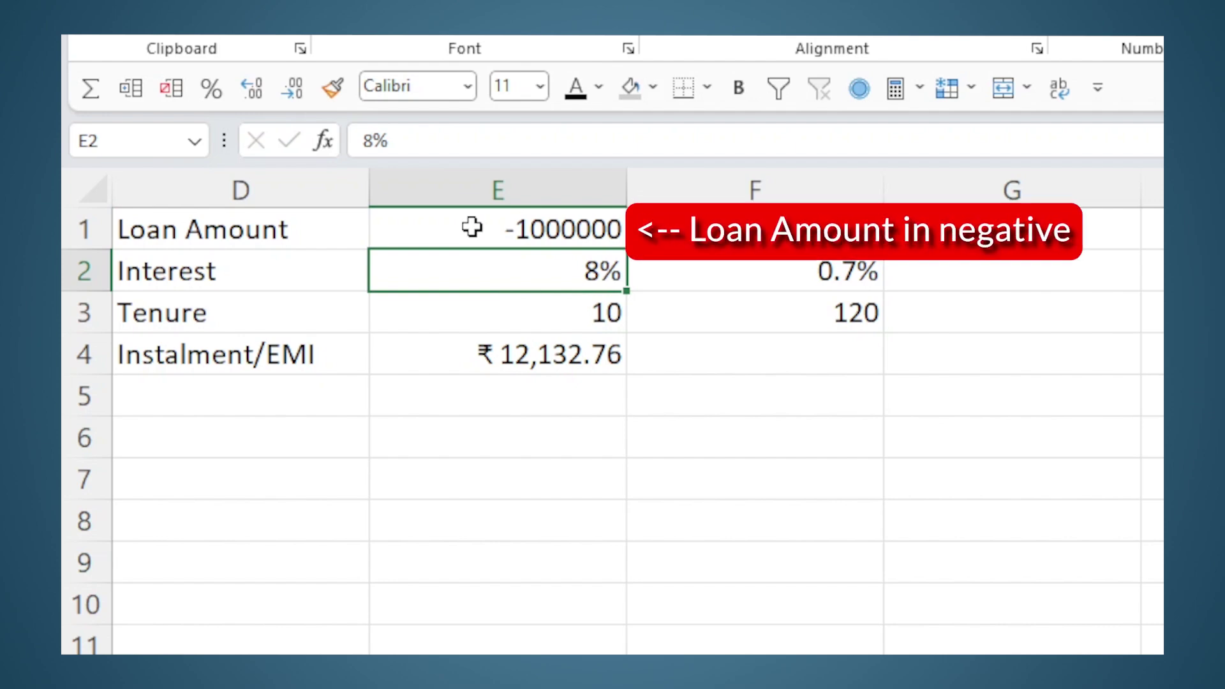
click(437, 348)
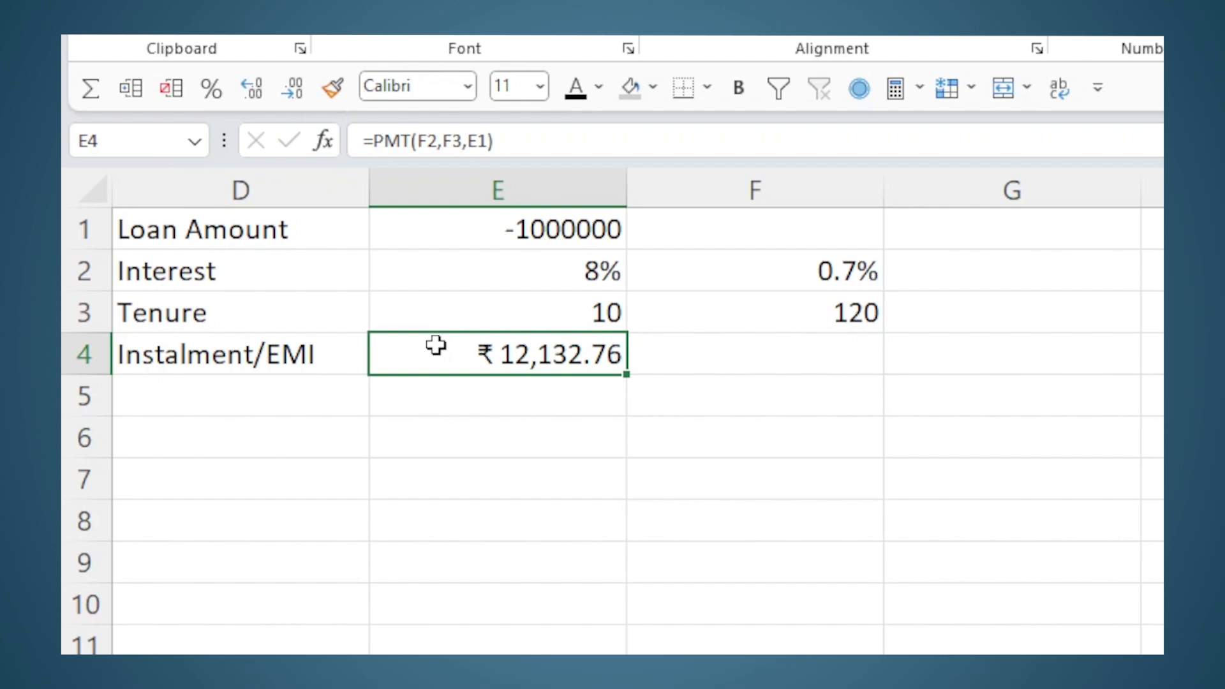
- Remove the minus sign from the loan amount in E1 to restore 1000000
click(462, 233)
double_click(462, 234)
key(Delete)
key(Return)
- Format the instalment in E4 as Number with no decimal places
click(411, 338)
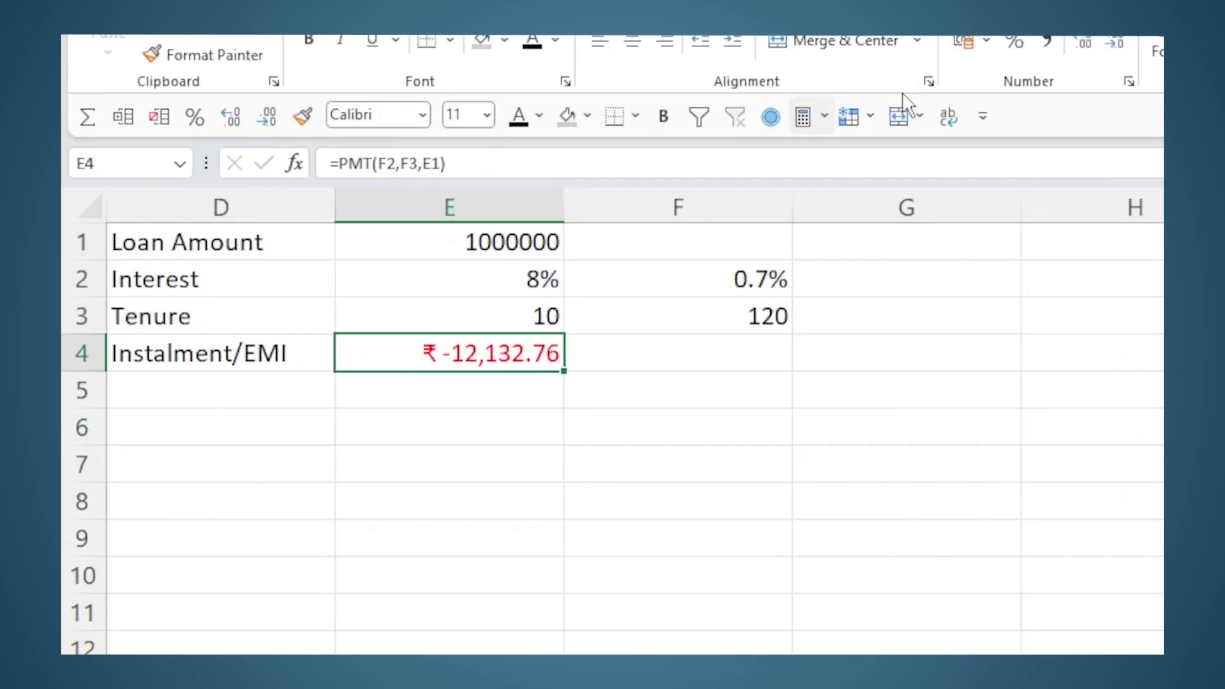
click(858, 86)
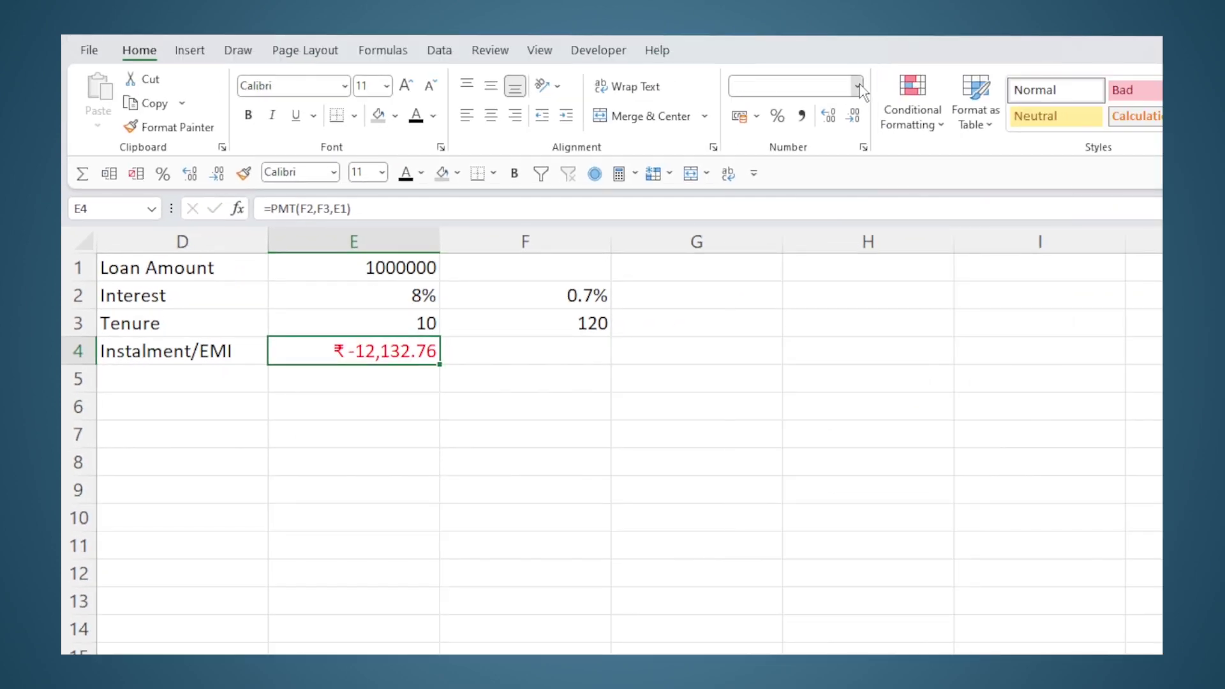
click(815, 174)
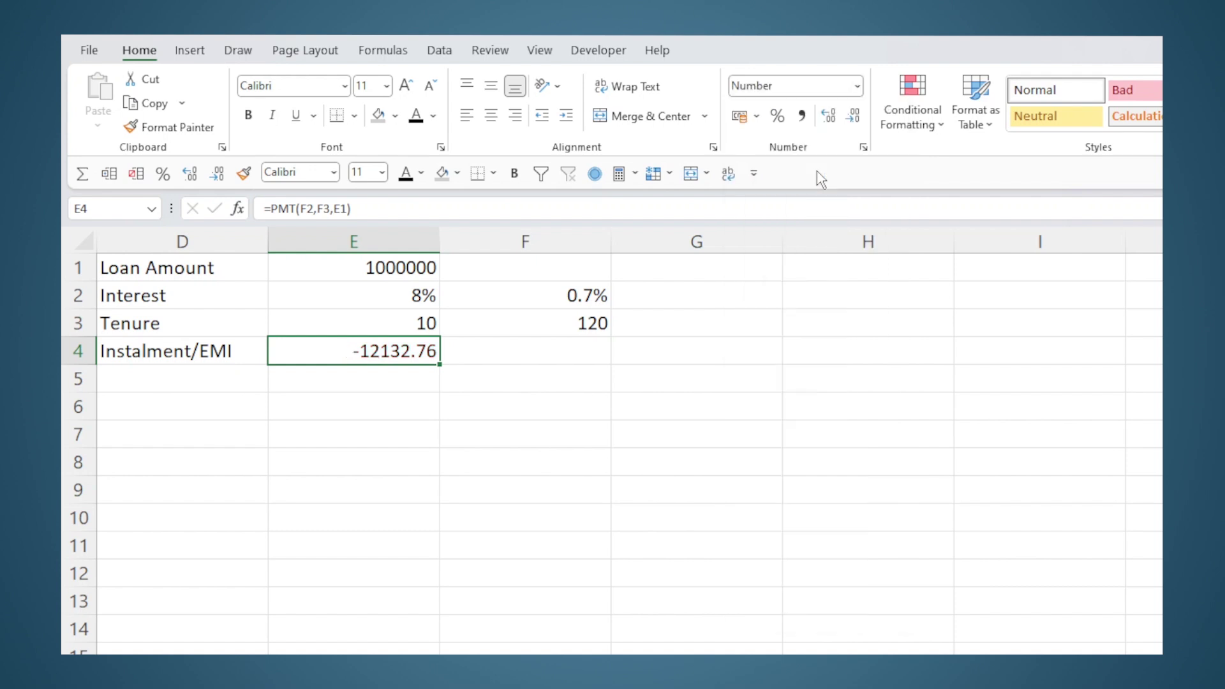
click(855, 117)
click(855, 117)
- Enter the schedule headings Months, Opening Balance, Interest and Outstanding Amount in D6:G6
click(357, 409)
click(259, 411)
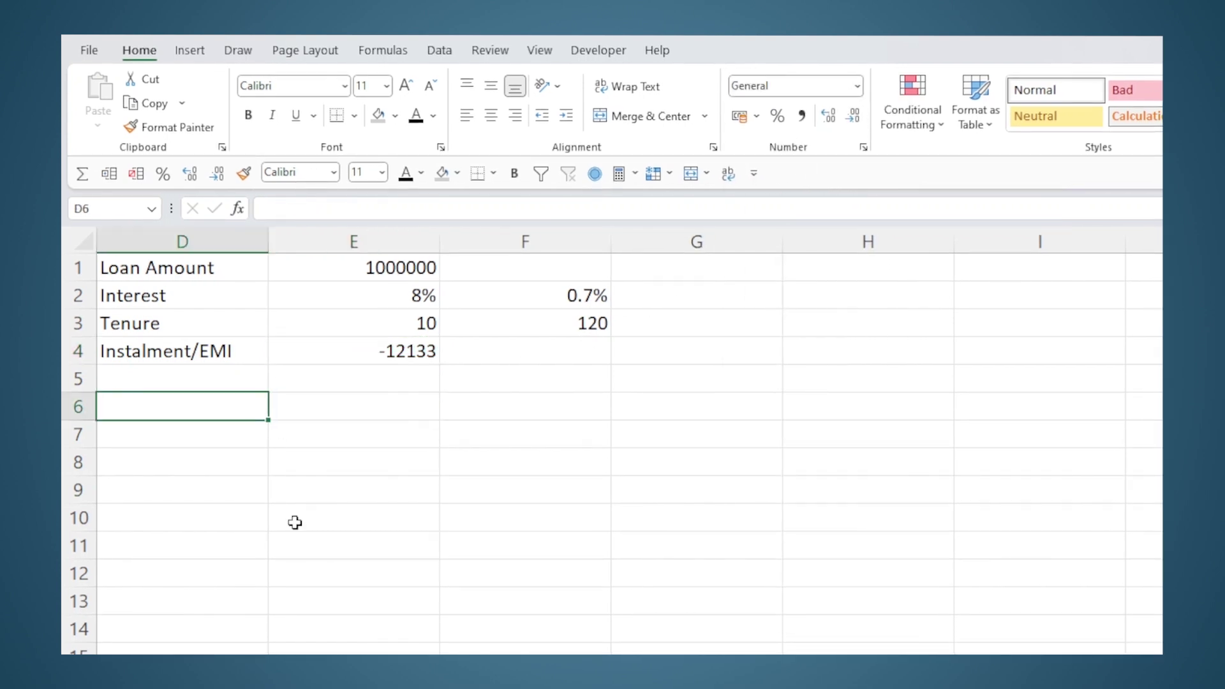
text(Months)
key(Tab)
text(Opening Balance)
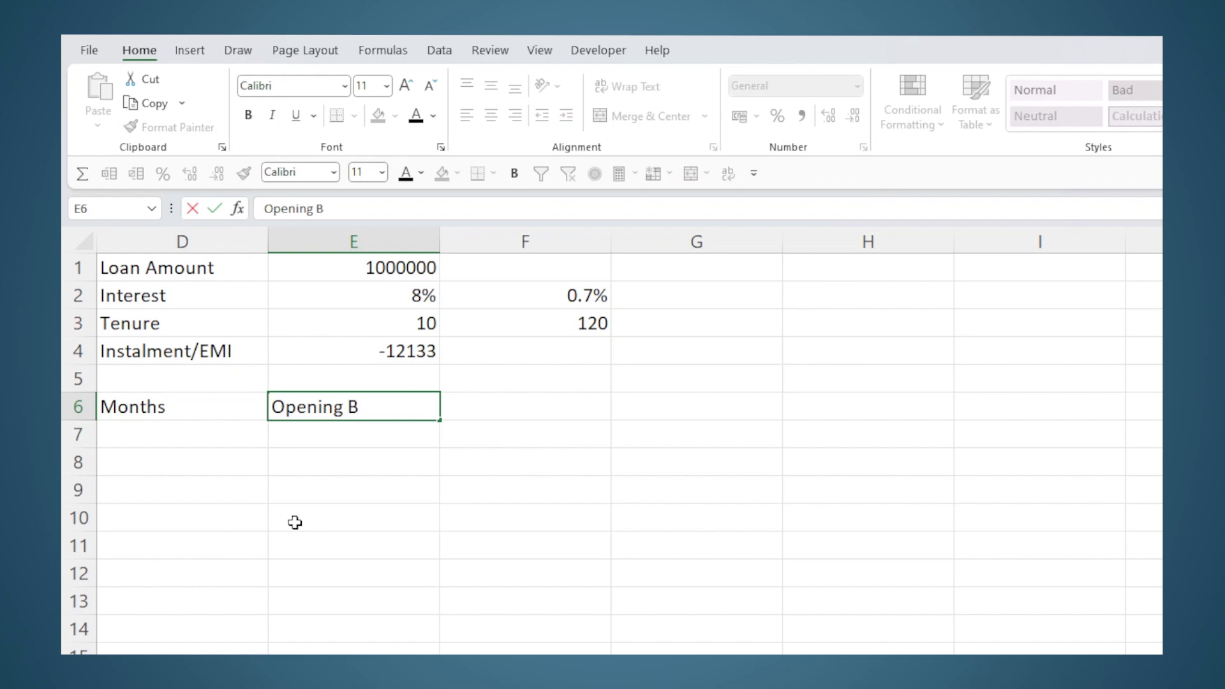
key(Tab)
text(Interest)
key(Tab)
text(Outstanding Amount)
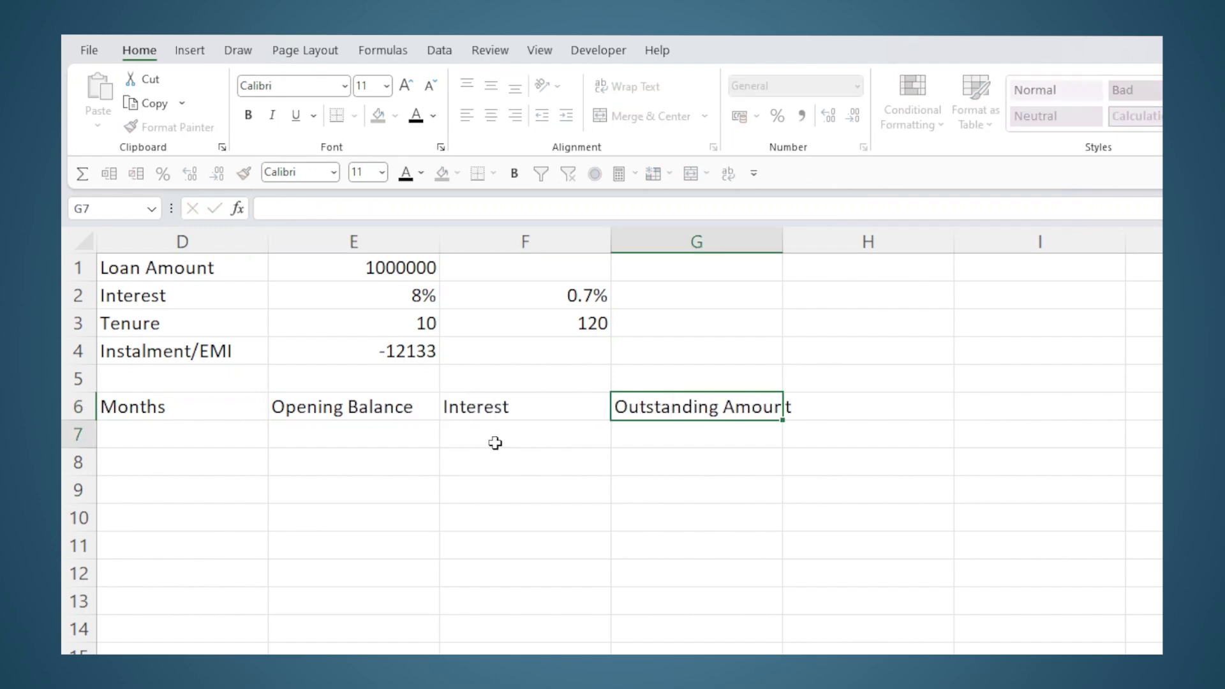
key(Return)
- Add the headings Repayment Amount in H6 and Closing Amount in I6
key(Up)
key(Right)
text(Repayment Amount)
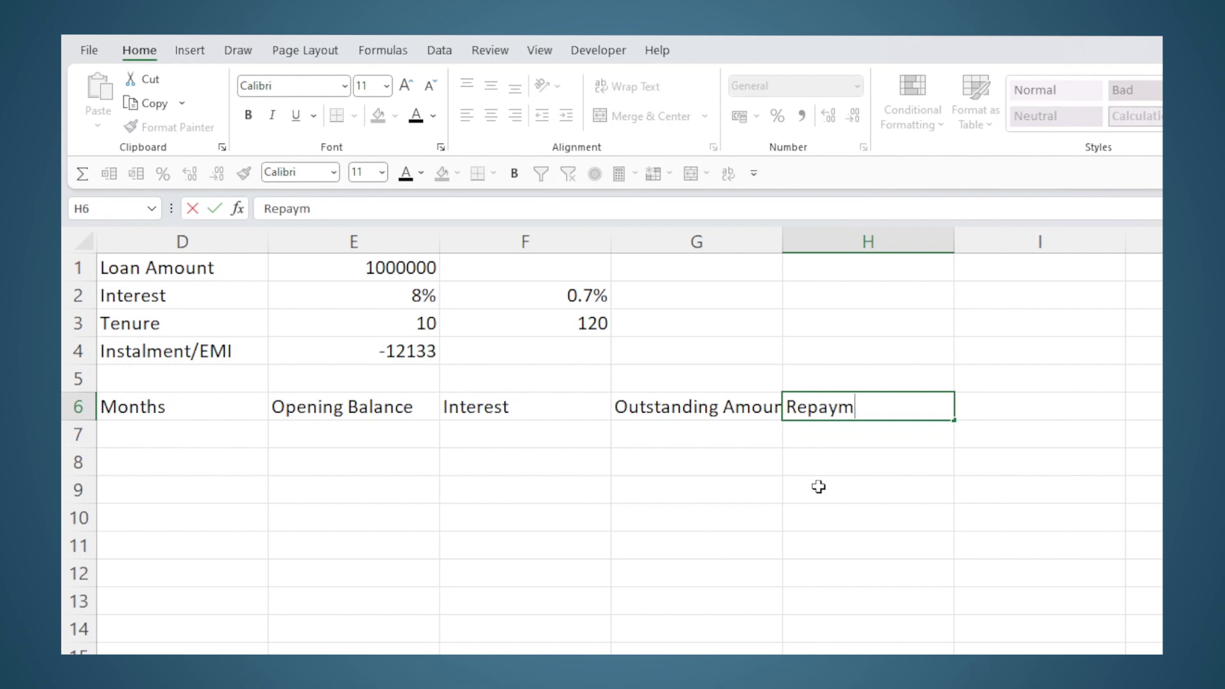
key(Tab)
text(Closing Amount)
key(Return)
- Format the header row D6:I6 with bold text, text wrapping and a light blue fill
drag(262, 414, 1032, 406)
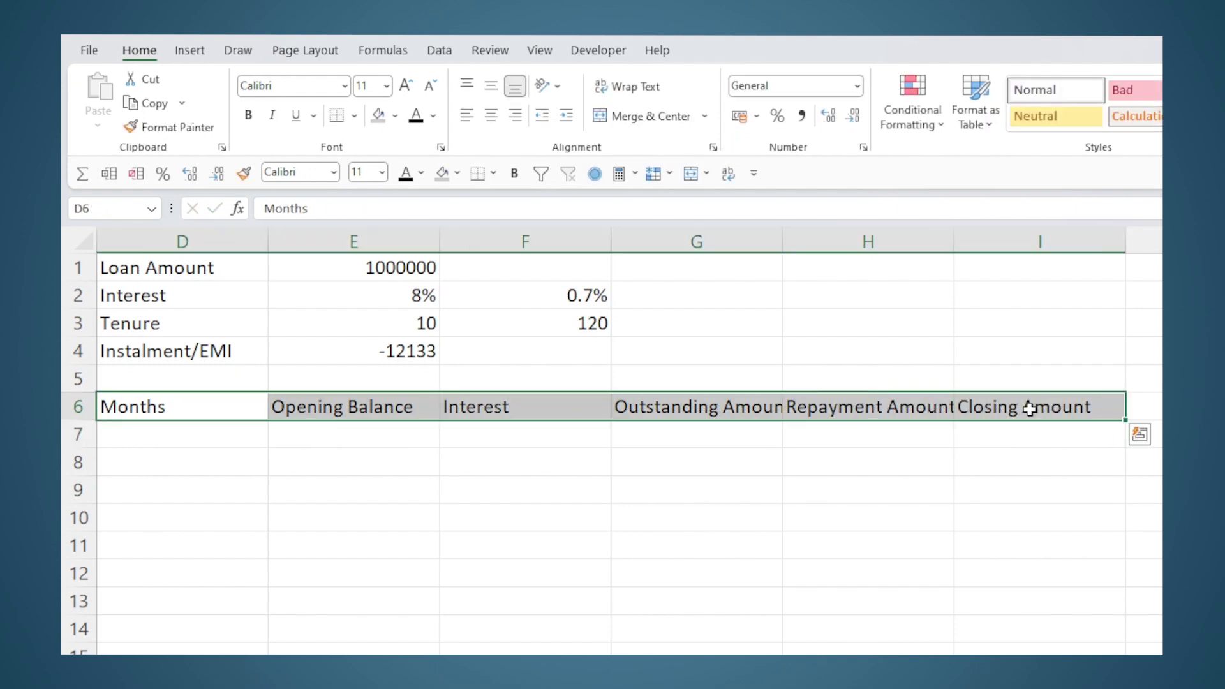
key(ctrl+b)
click(638, 86)
click(395, 115)
click(445, 179)
- Enter 1 and 2 in D7:D8 and fill the month number series down the Months column
key(Down)
text(1)
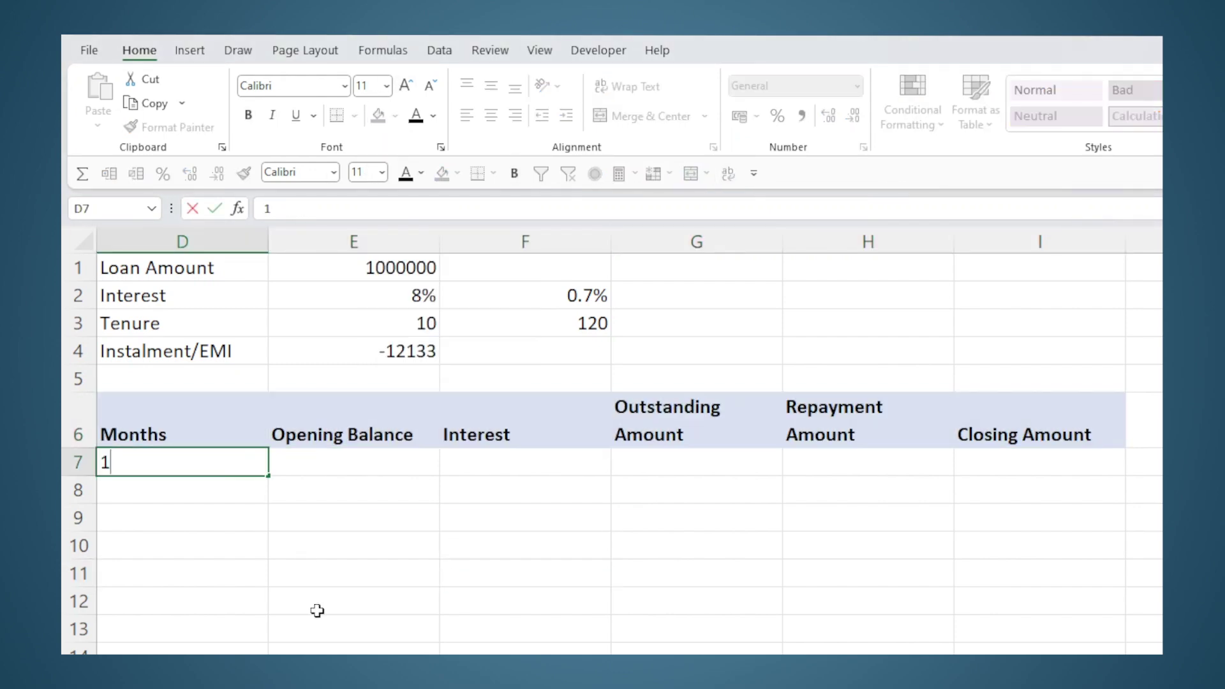
key(Return)
text(2)
key(Return)
drag(262, 462, 268, 651)
scroll(375, 465, up, 20)
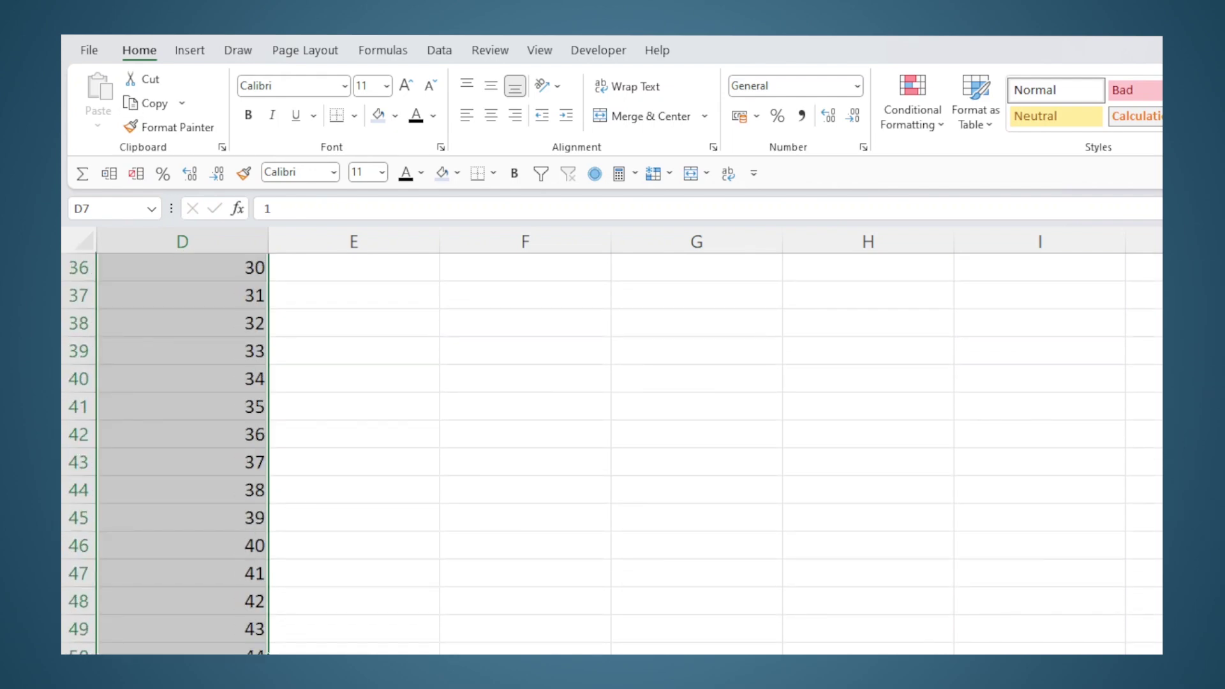
- Set the month 1 opening balance in E7 equal to the loan amount in E1
click(375, 465)
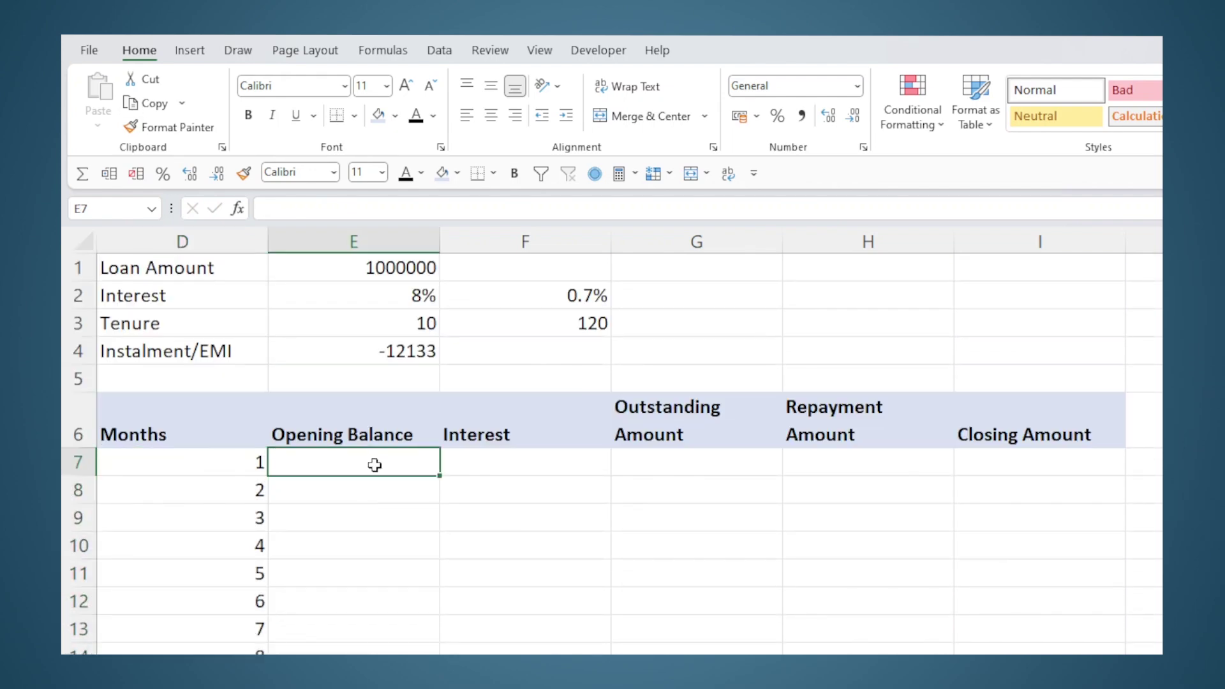
text(=)
click(376, 266)
key(Return)
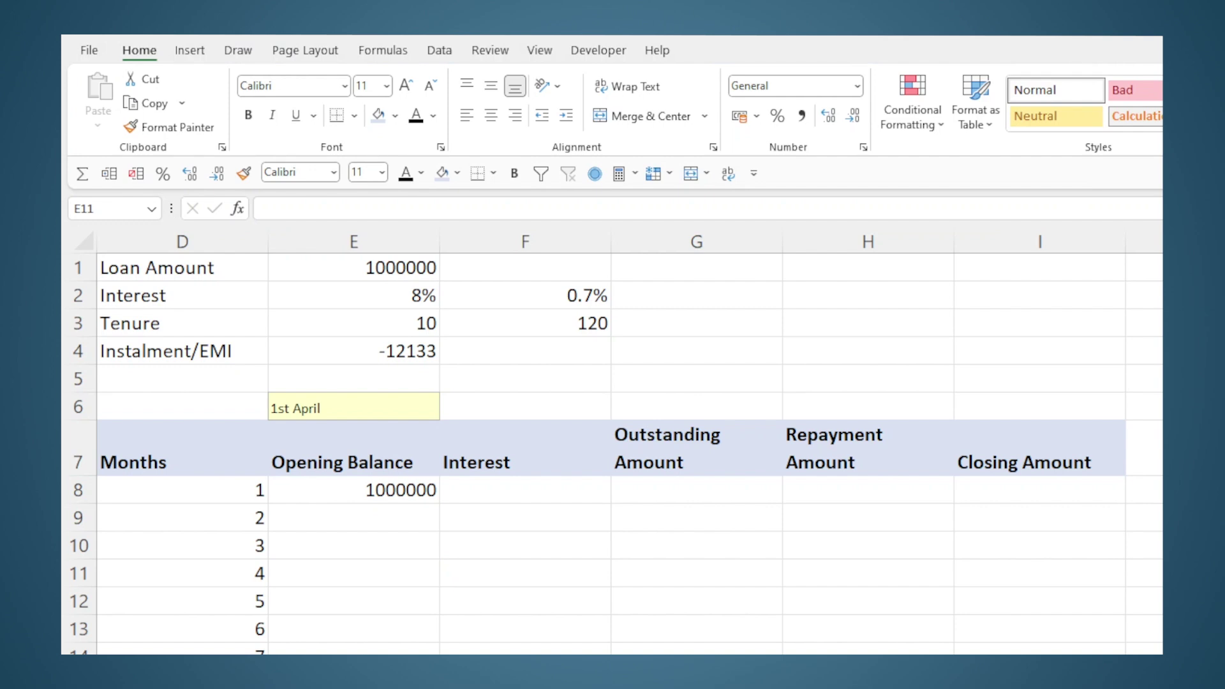
- Calculate the month 1 interest in F8 with the formula =E8*F2
click(529, 492)
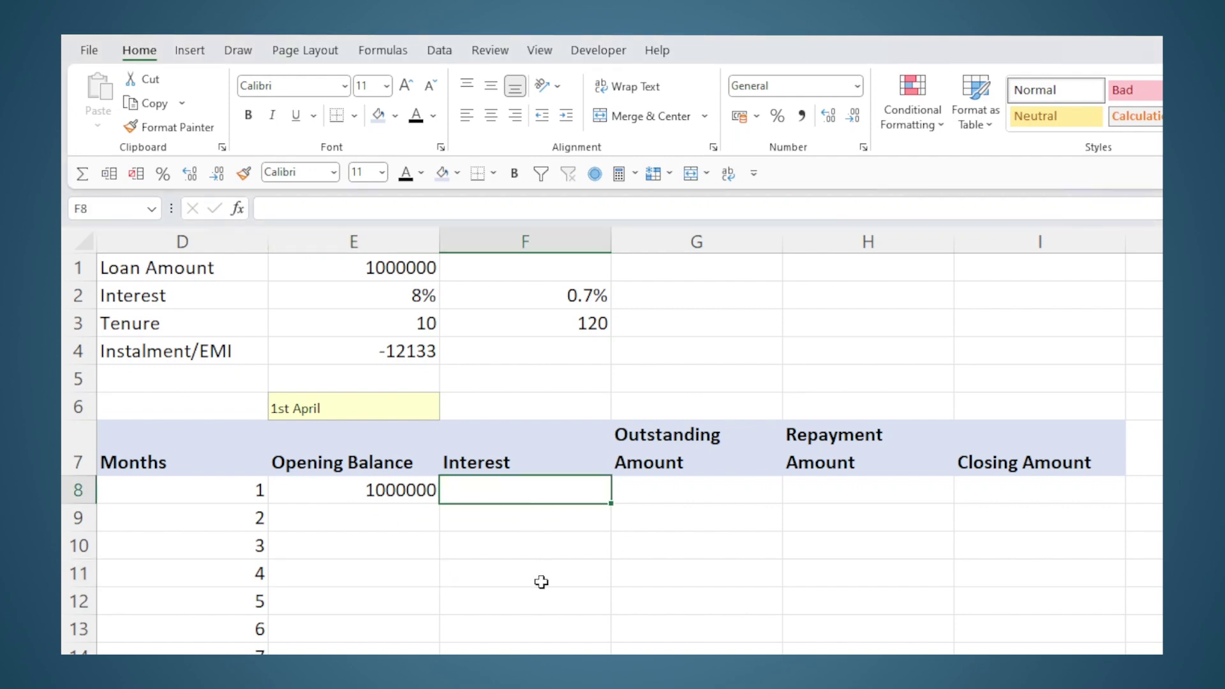
text(=)
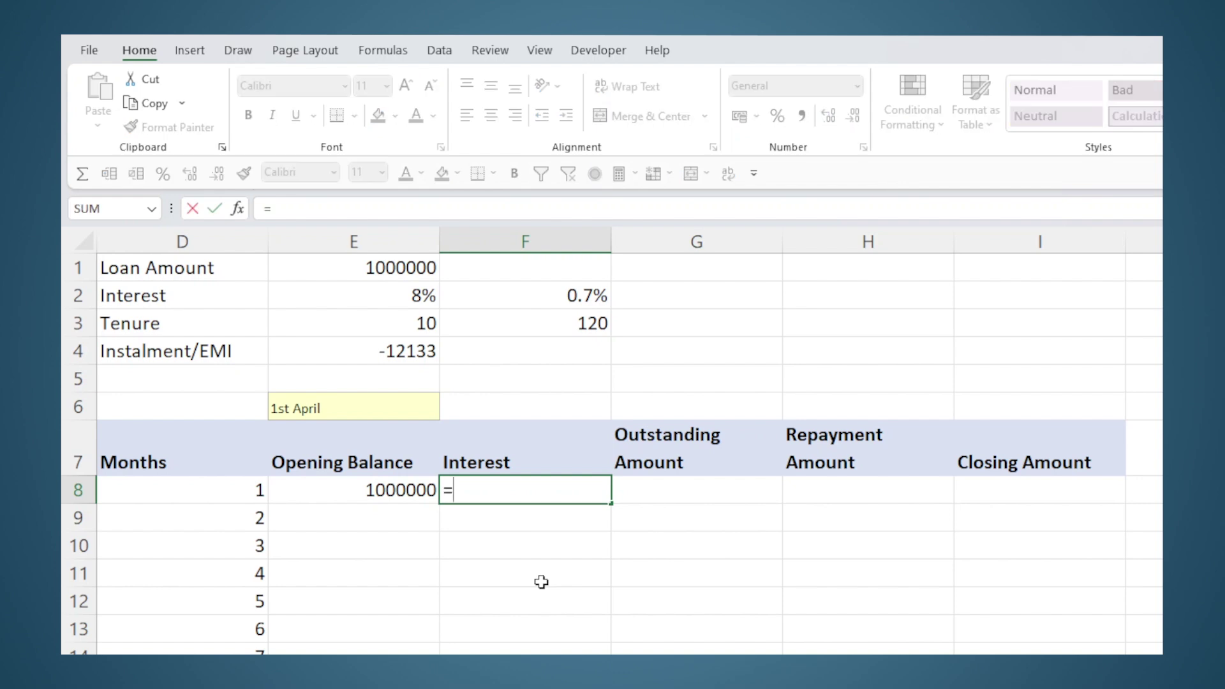
click(402, 489)
text(*)
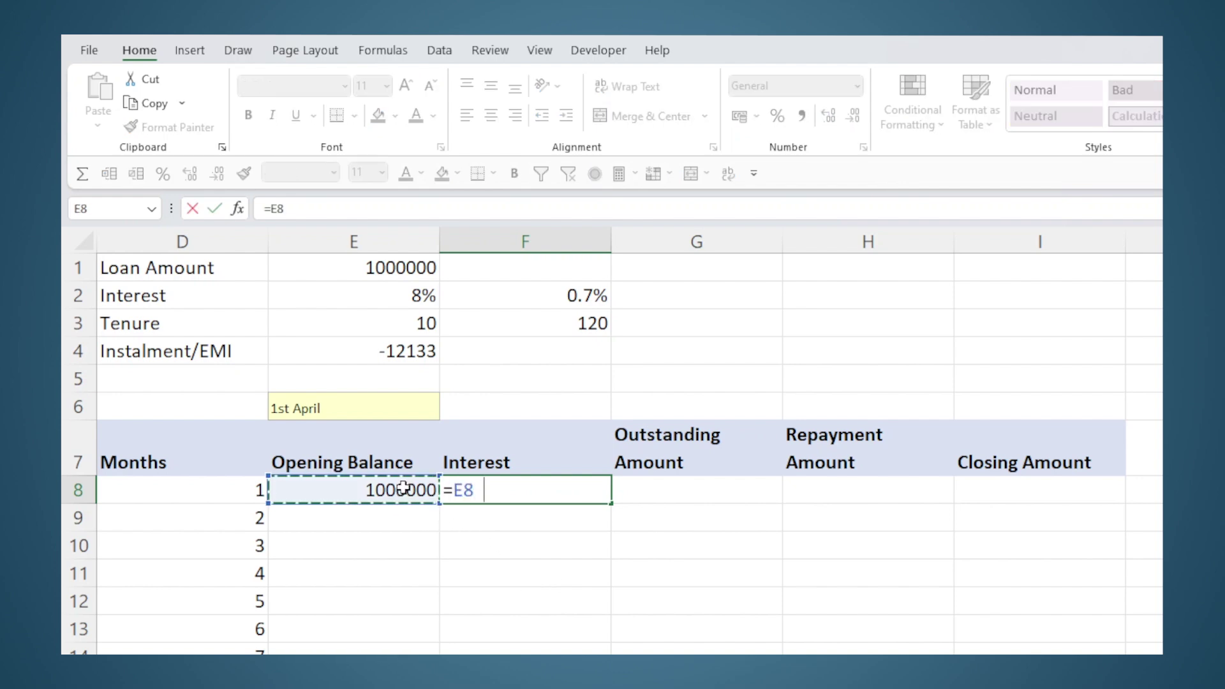
click(561, 291)
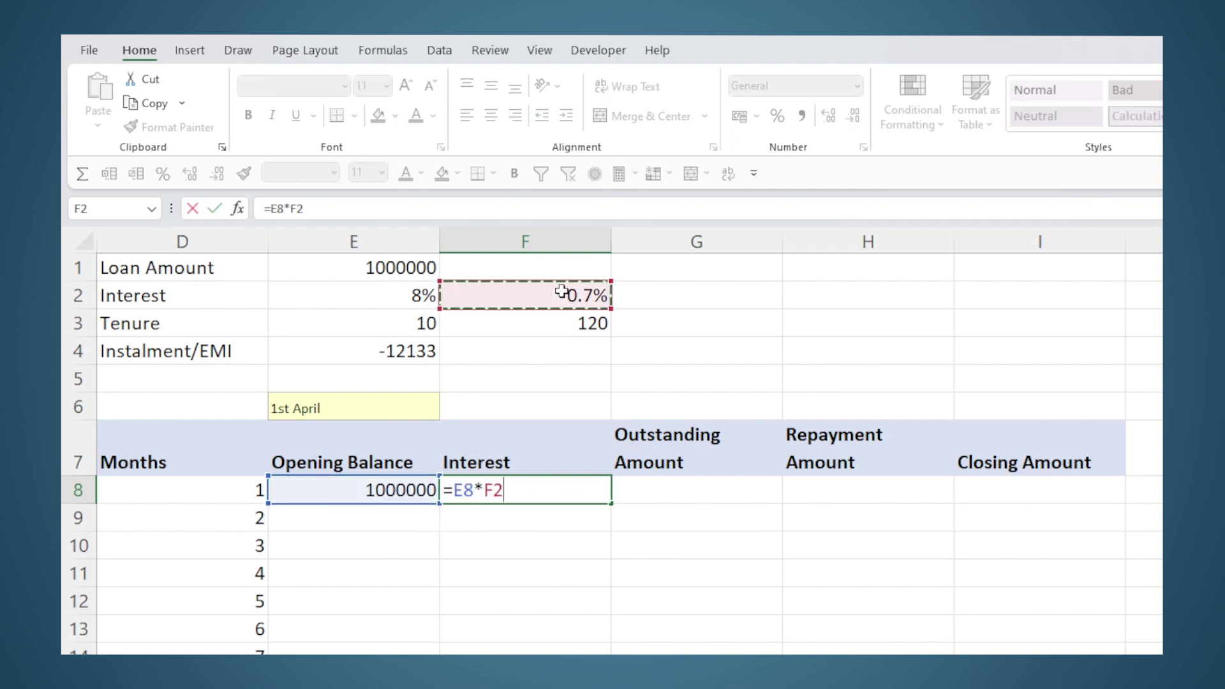
key(Return)
key(Up)
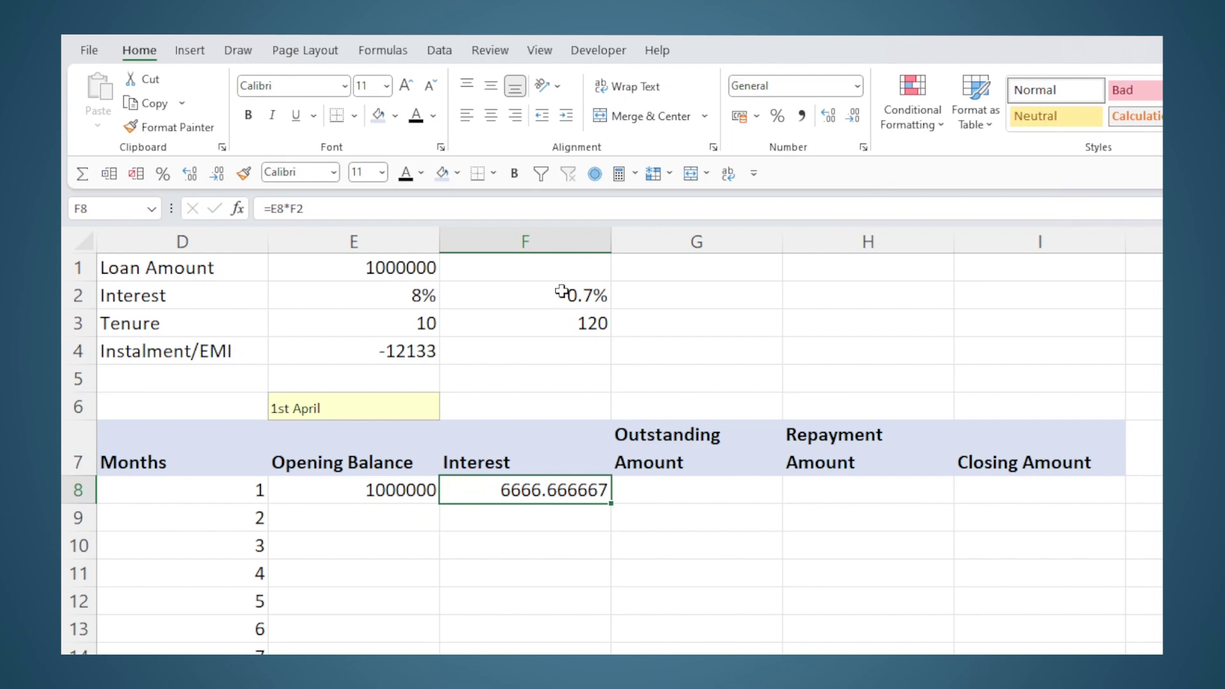
- Try calculating the month 1 interest in F8 from the annual rate with =E8*E2/12
text(=)
click(317, 493)
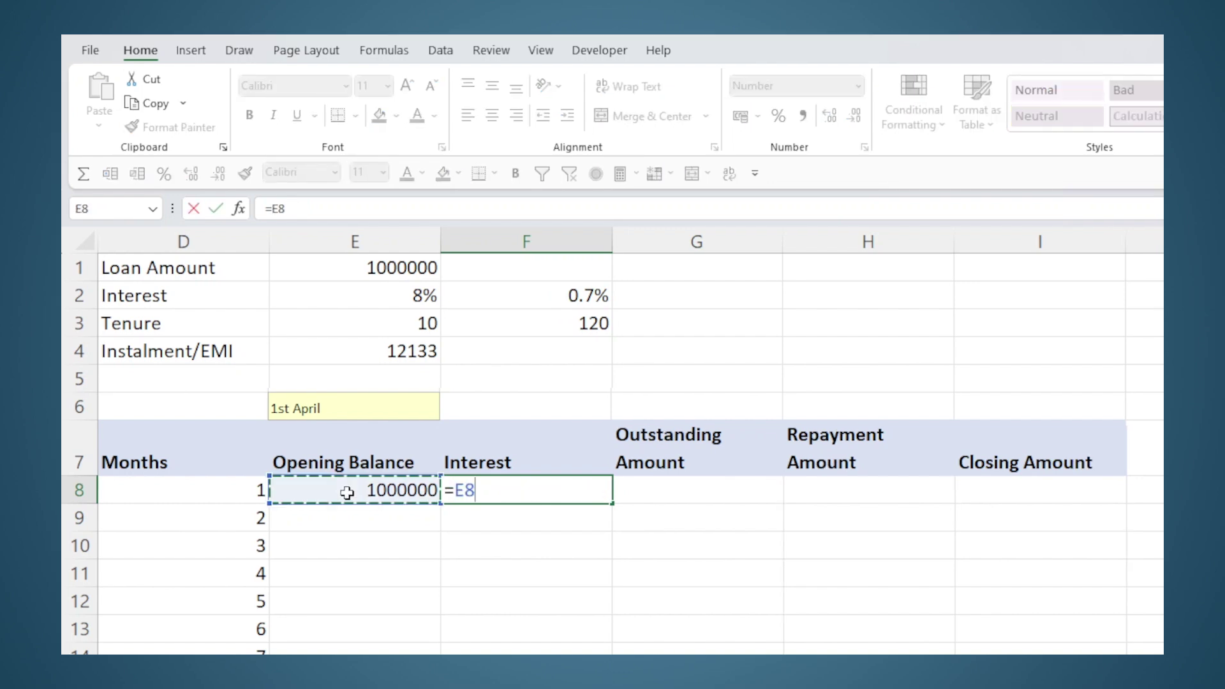
text(*)
click(422, 295)
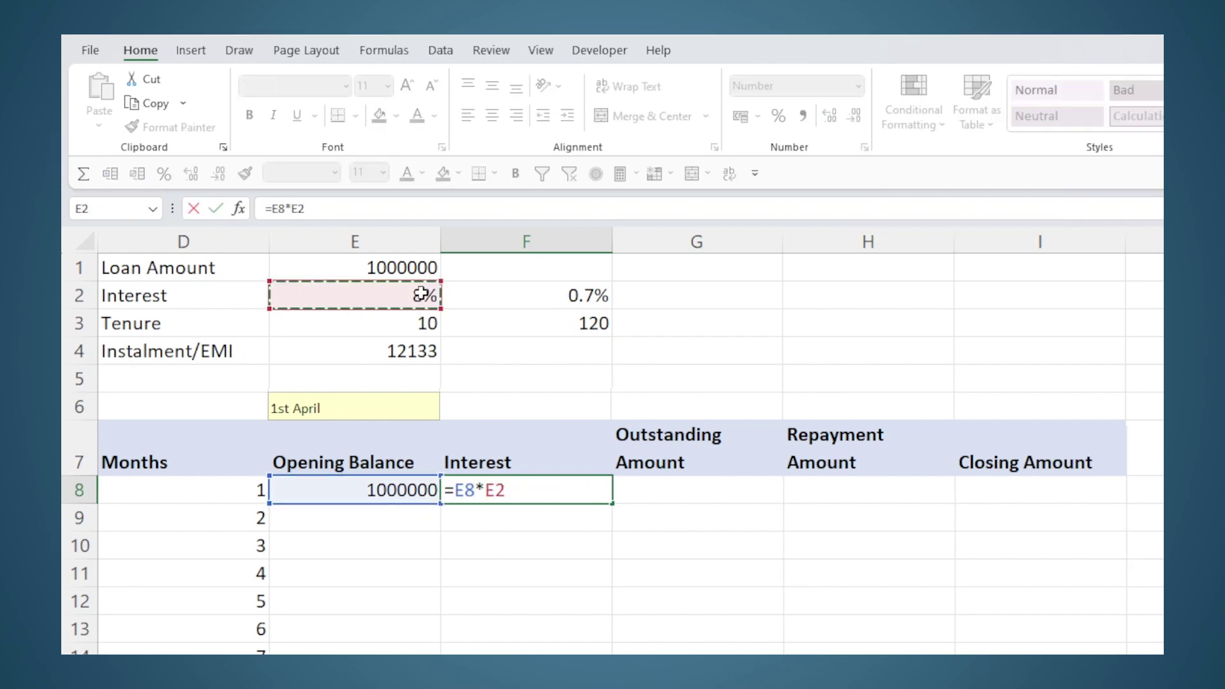
text(/12)
key(Return)
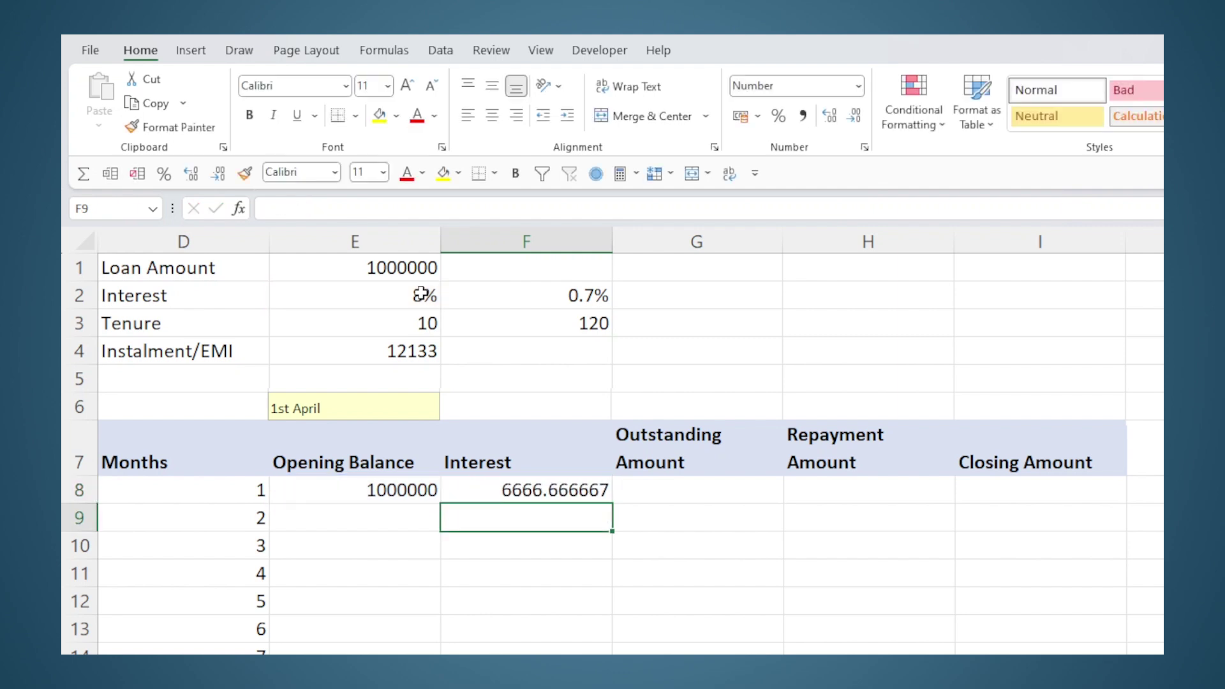
- Edit the interest formula in F8 to use the monthly rate, so it reads =E8*F2
click(495, 486)
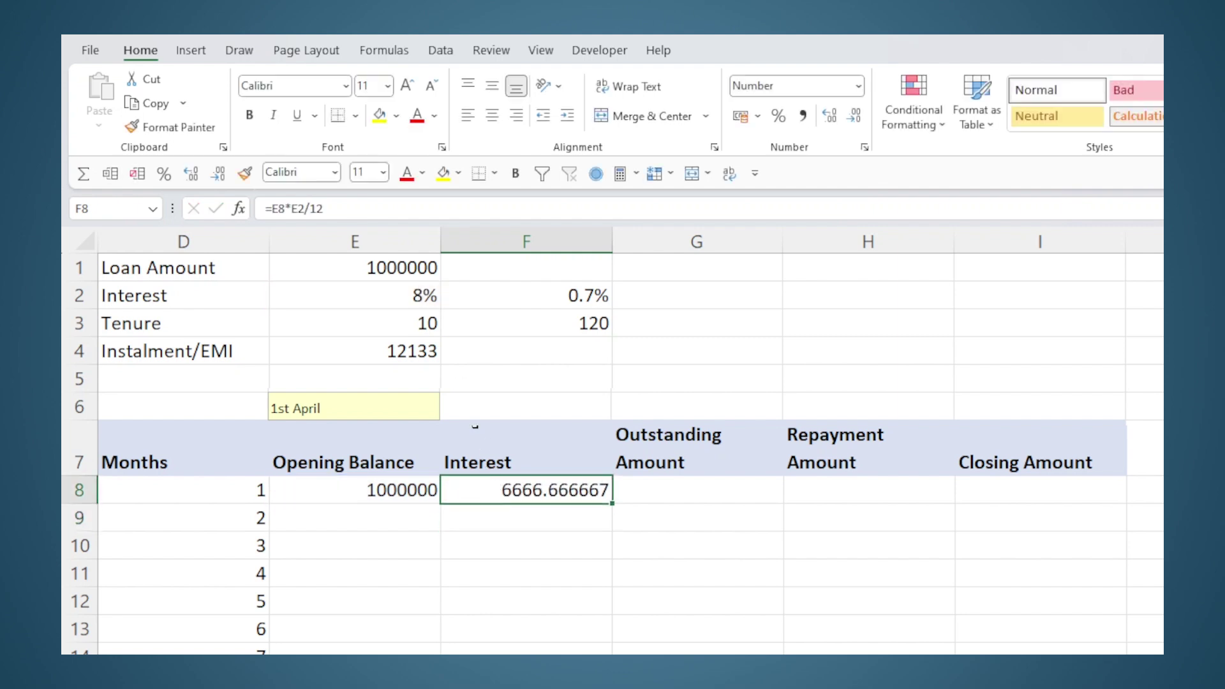
drag(293, 209, 438, 211)
click(575, 287)
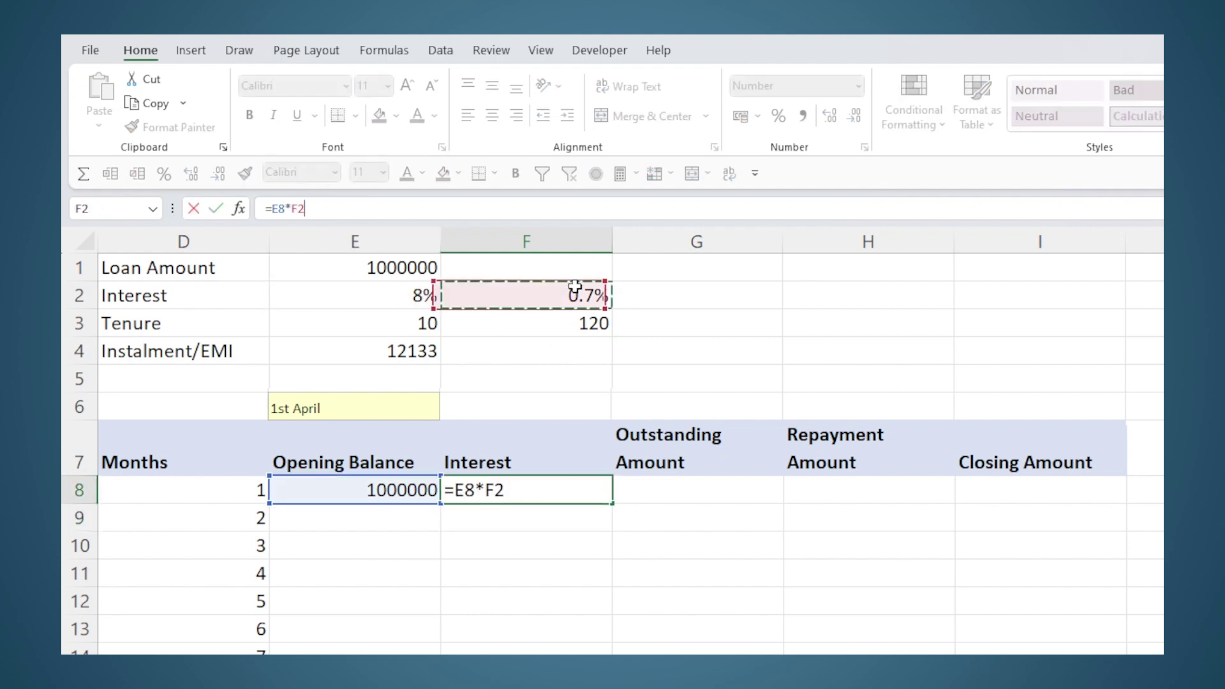
key(Return)
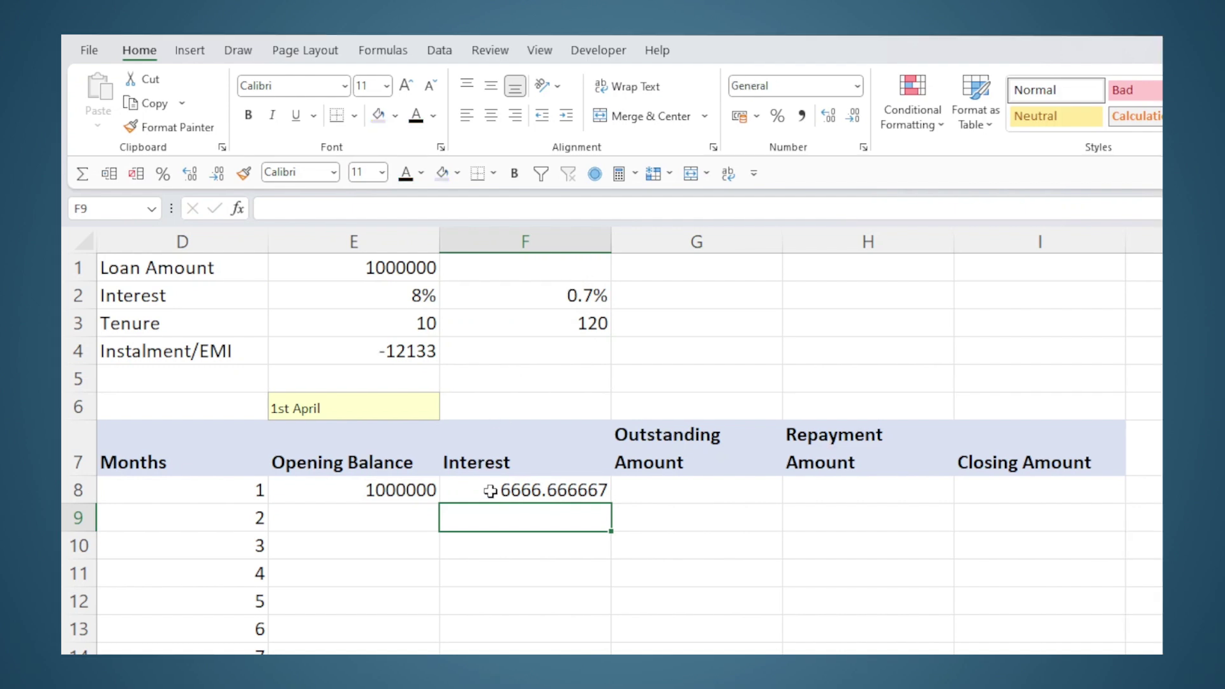
- Format the month 1 interest in F8 to display no decimal places
click(460, 492)
click(854, 116)
click(854, 116)
click(854, 116)
click(854, 116)
click(853, 116)
click(854, 125)
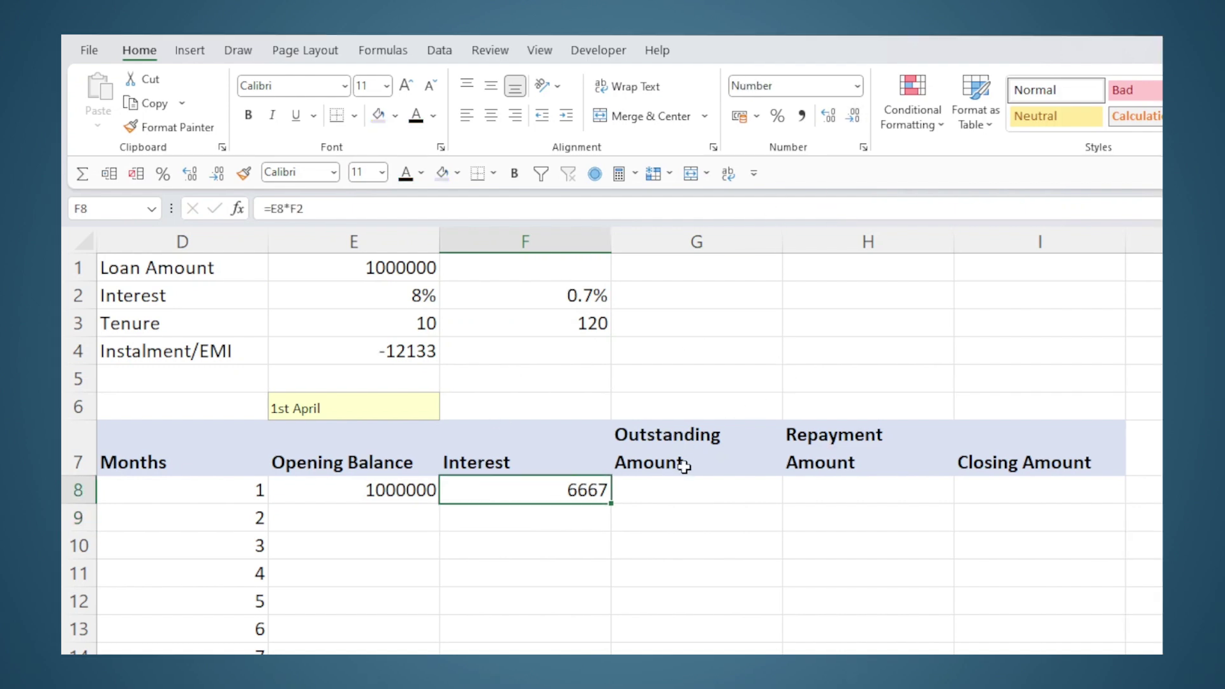
- Calculate the month 1 outstanding amount in G8 by adding opening balance and interest with =E8+F8
click(667, 488)
text(=)
click(392, 490)
text(+)
click(465, 488)
key(Return)
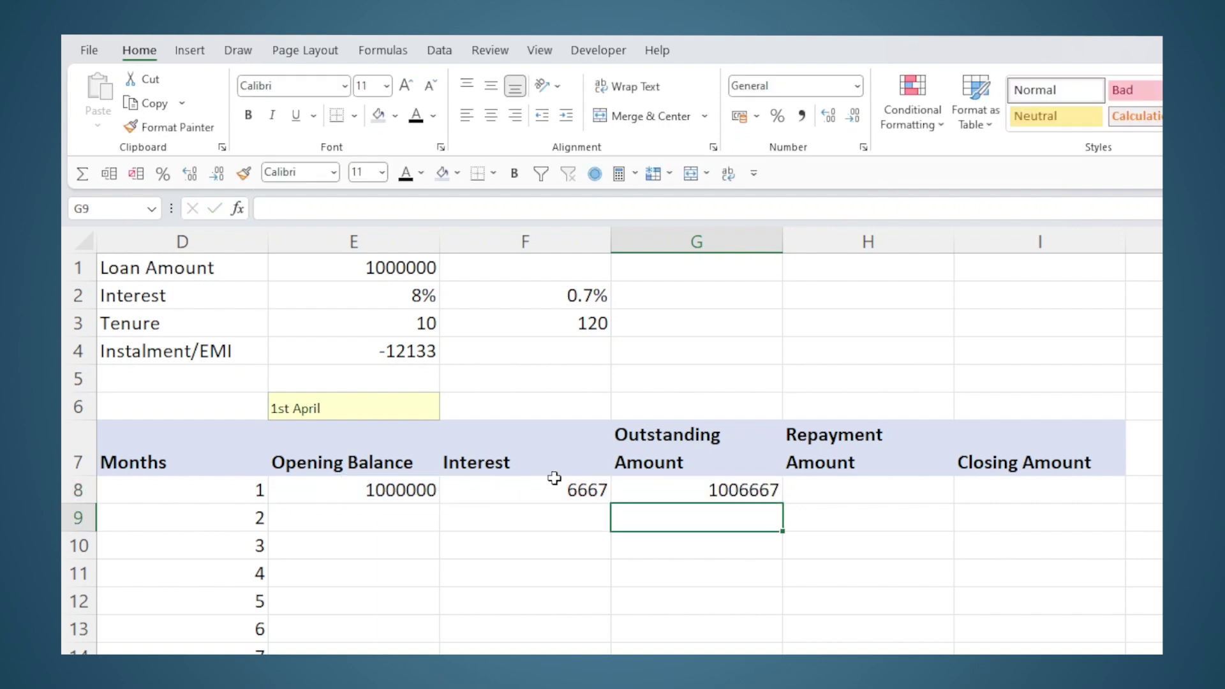
click(665, 481)
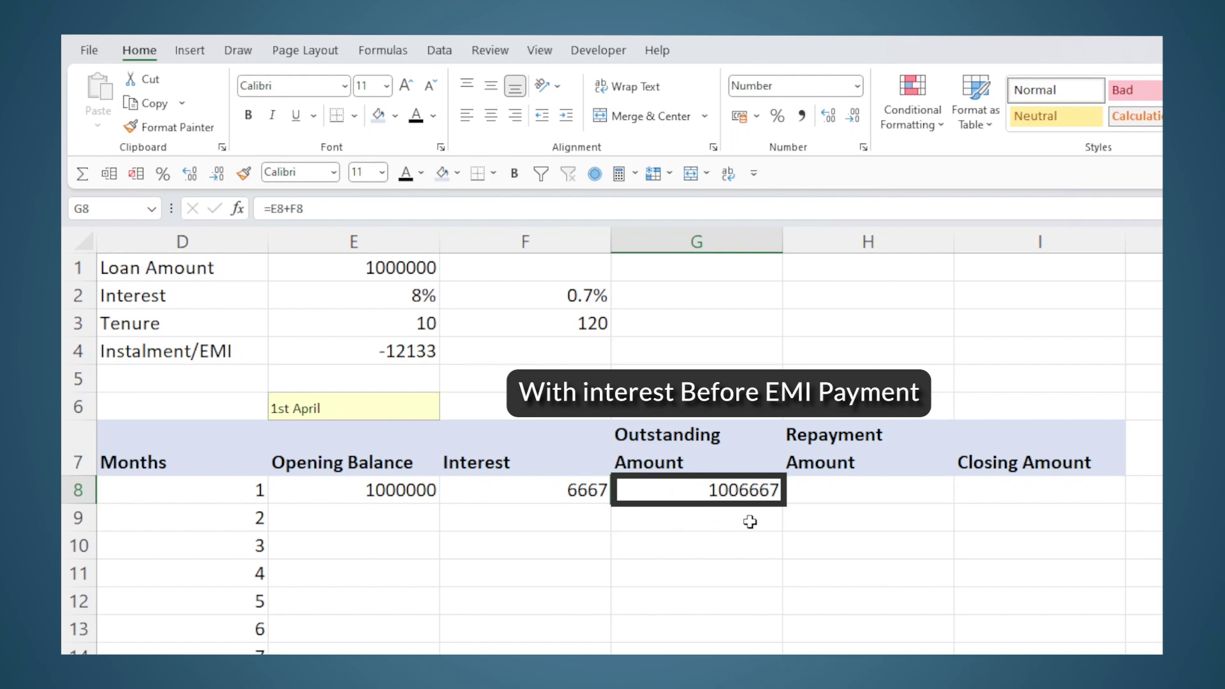
- Set the month 1 repayment amount in H8 equal to the instalment in E4
click(810, 497)
text(=)
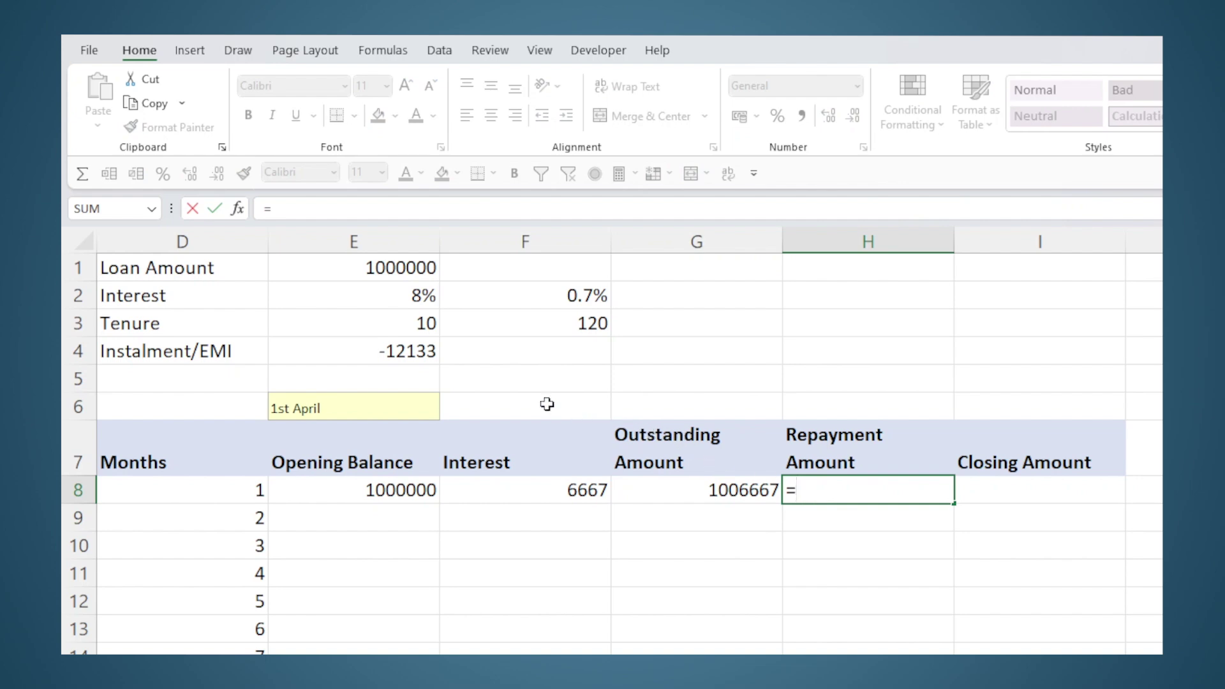
click(401, 358)
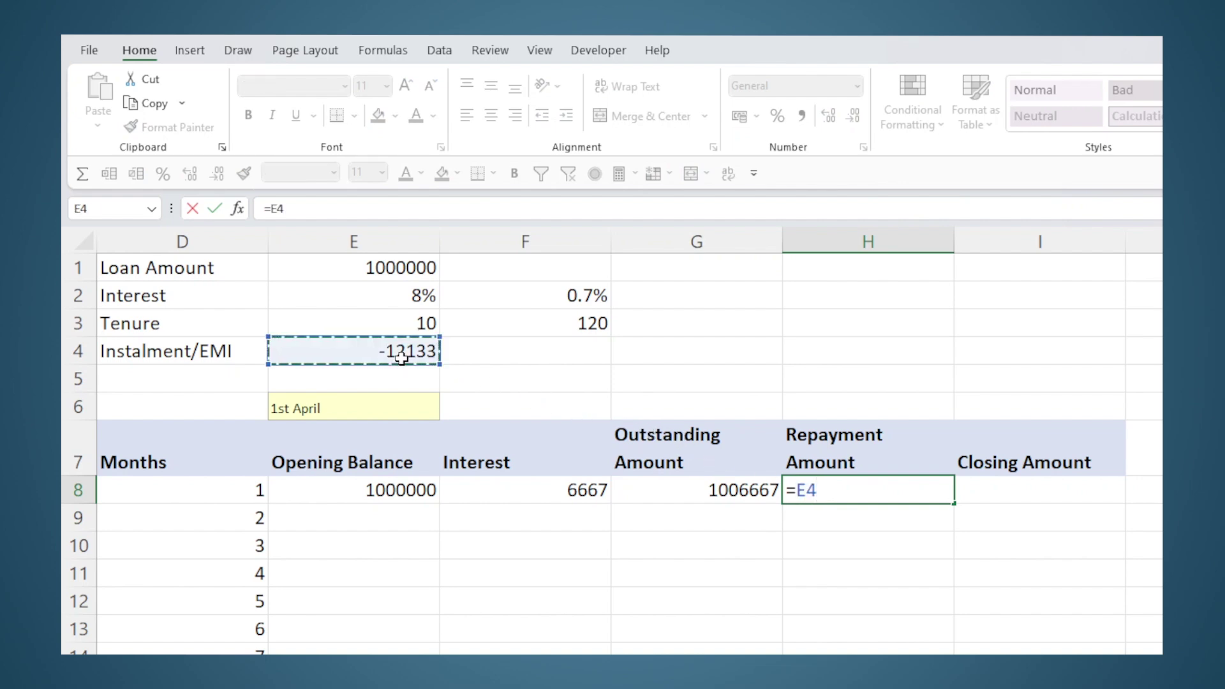
key(Return)
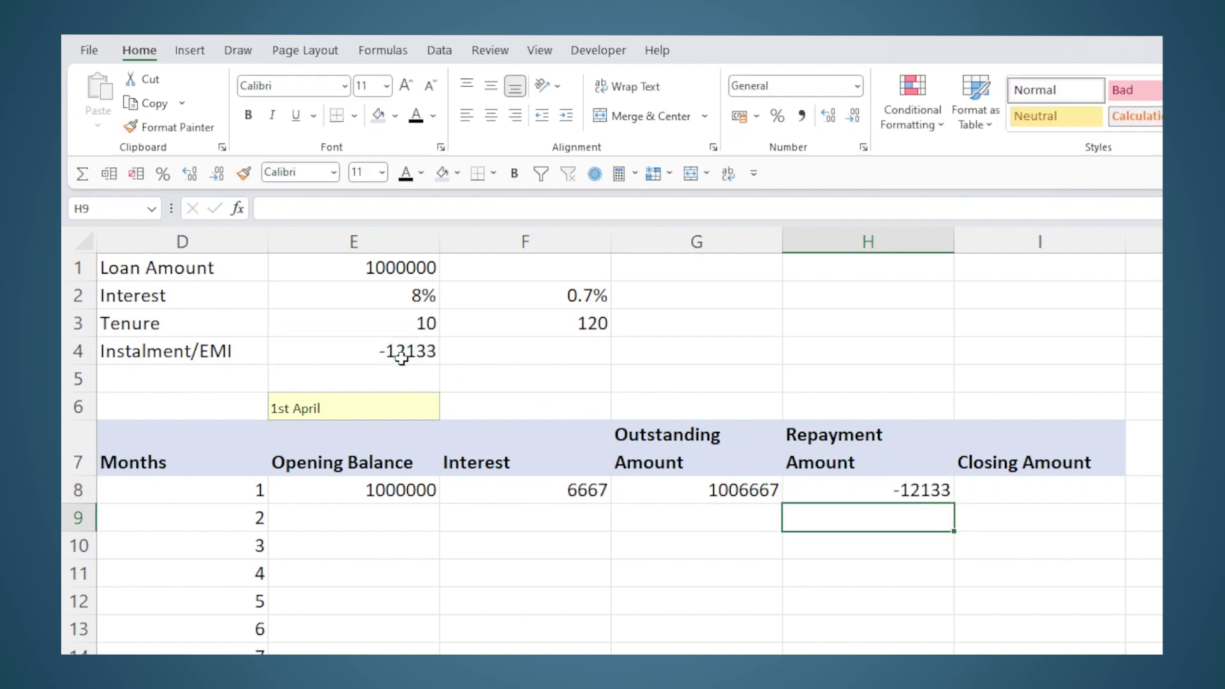
- Calculate the month 1 closing amount in I8 with the formula =G8+H8
click(997, 493)
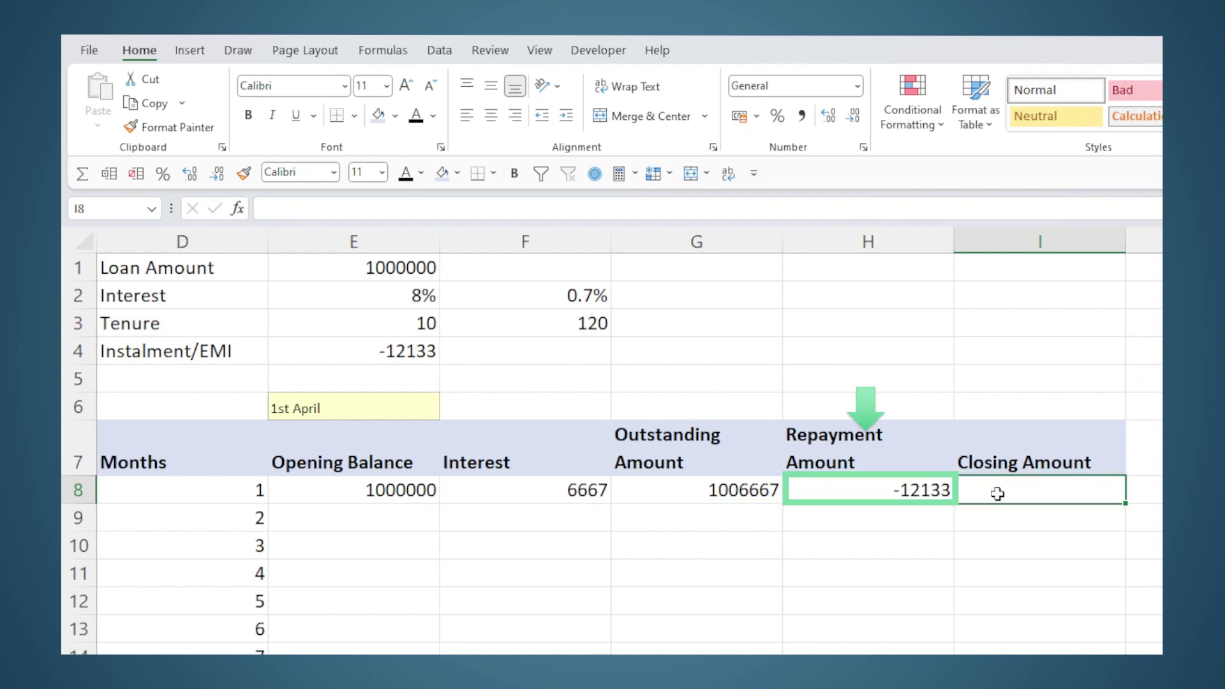
text(=)
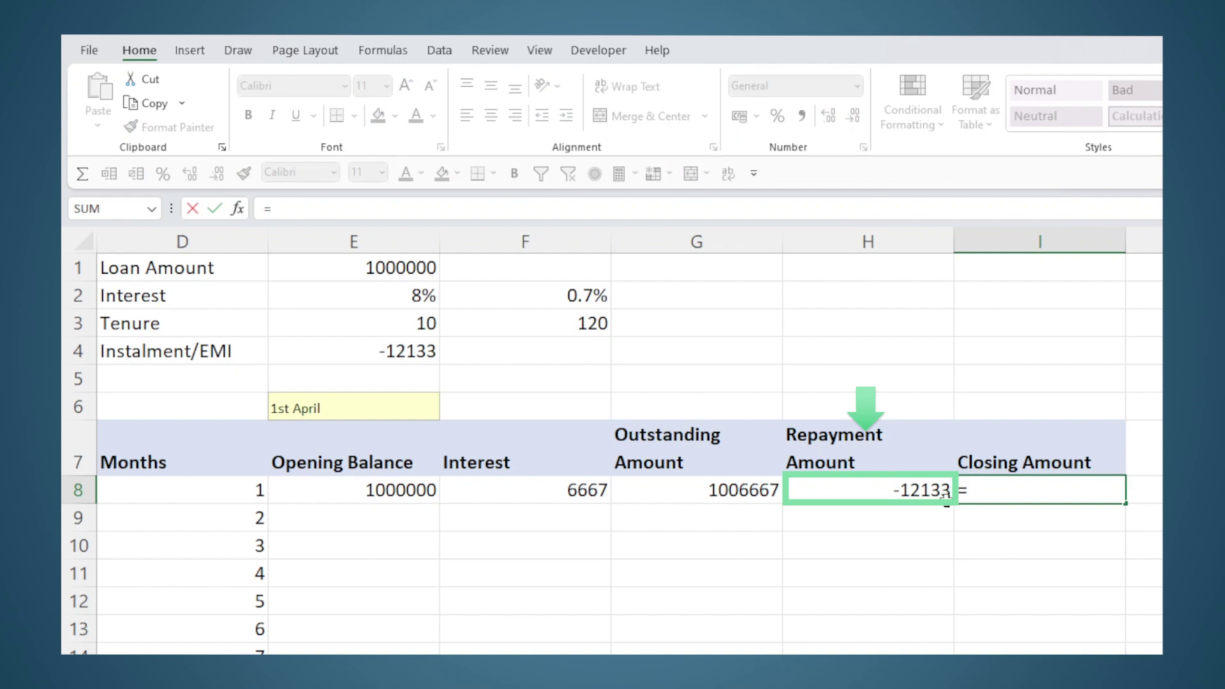
click(755, 495)
text(+)
click(826, 493)
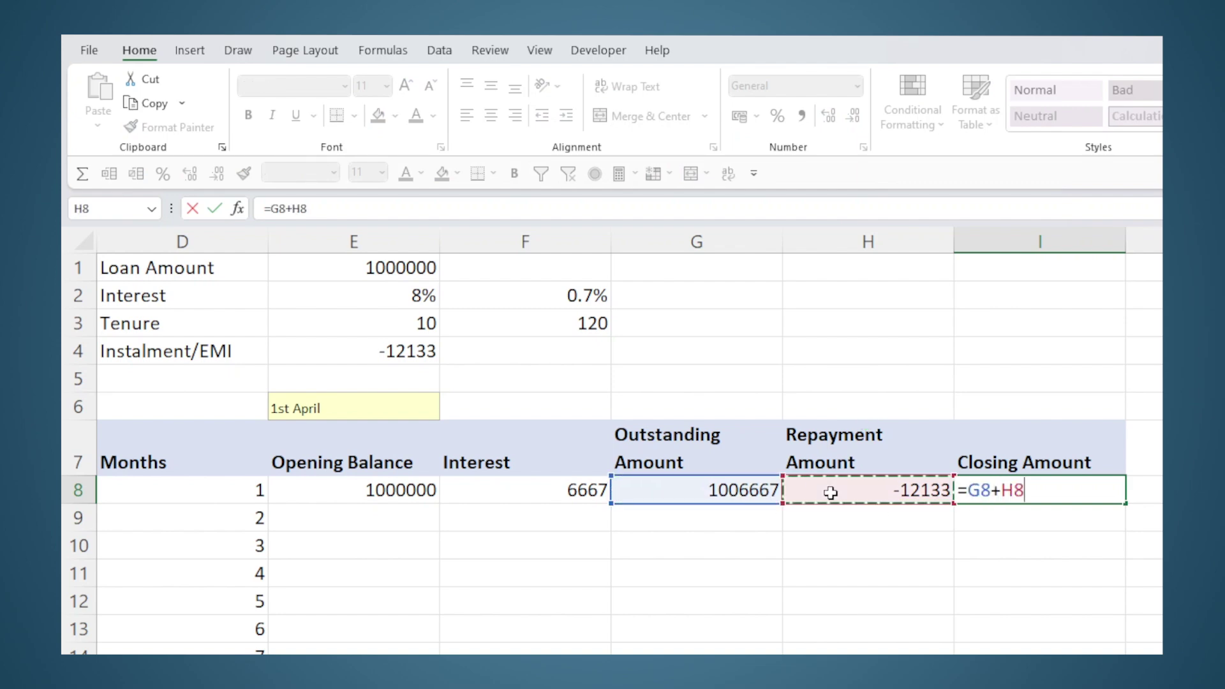
key(Return)
- Put a minus sign before the PMT function in E4 to make it =-PMT(F2,F3,E1)
click(391, 355)
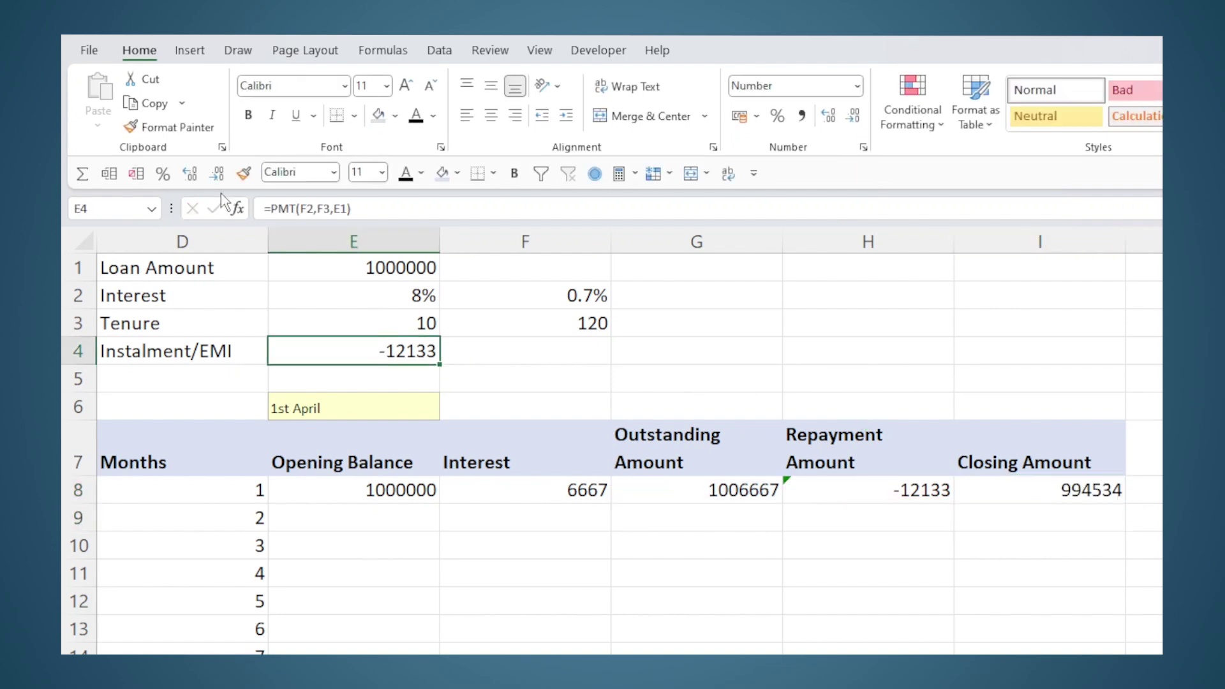
click(274, 208)
text(-)
key(Return)
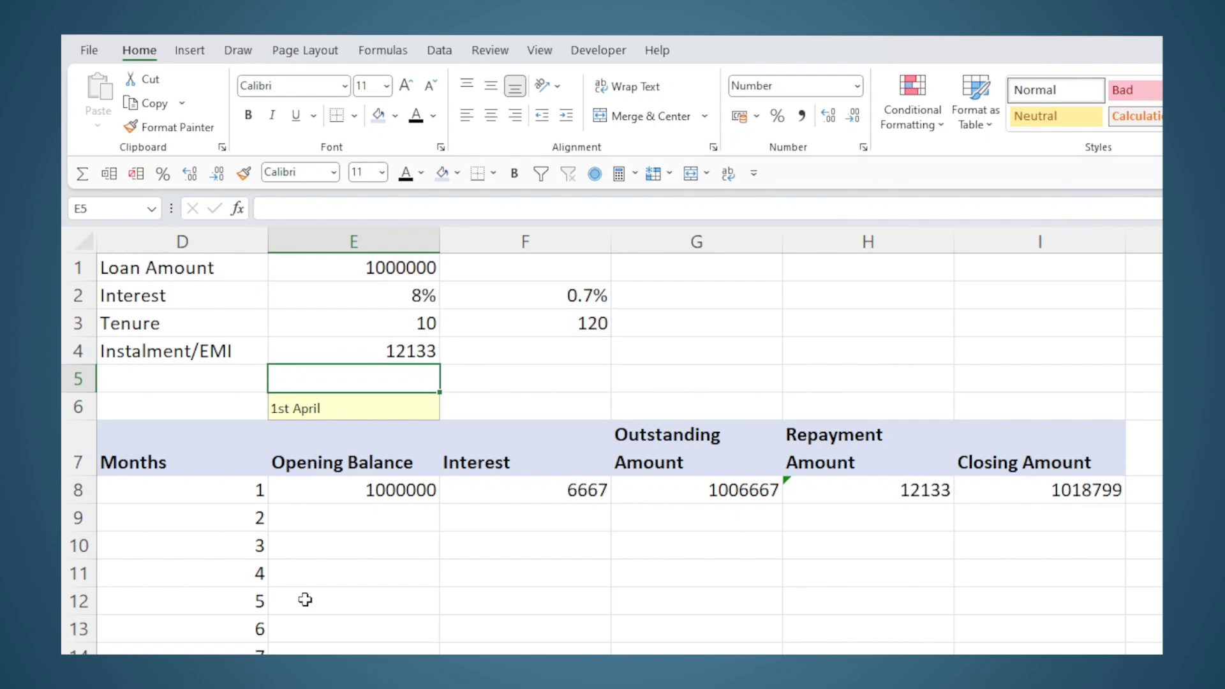
- Change the closing amount formula in I8 to subtract the repayment, =G8-H8
double_click(1050, 490)
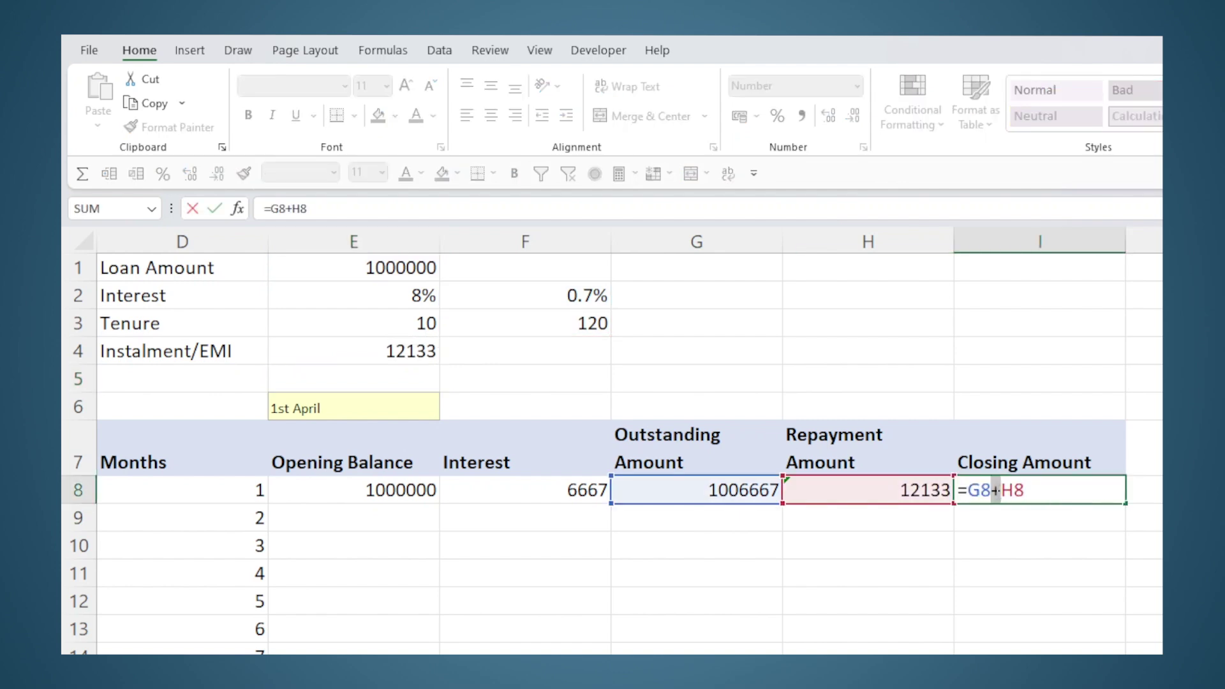
key(Return)
click(995, 490)
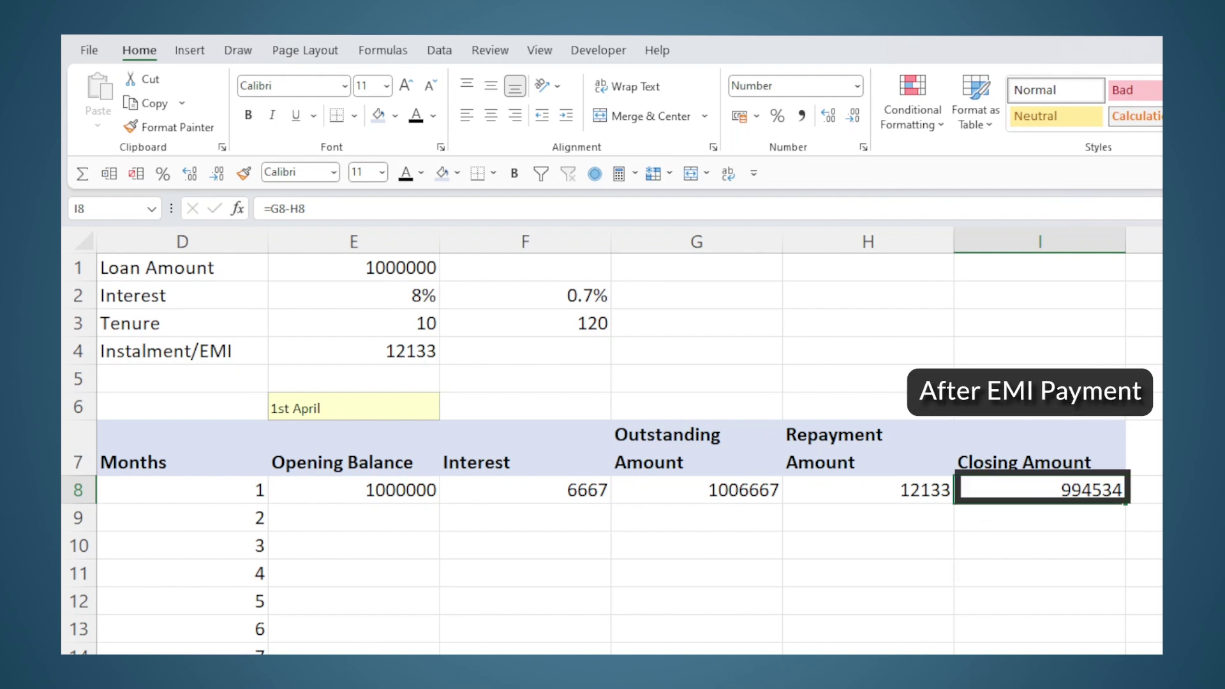
- Set the month 2 opening balance in E9 equal to the month 1 closing amount in I8
click(370, 518)
text(=)
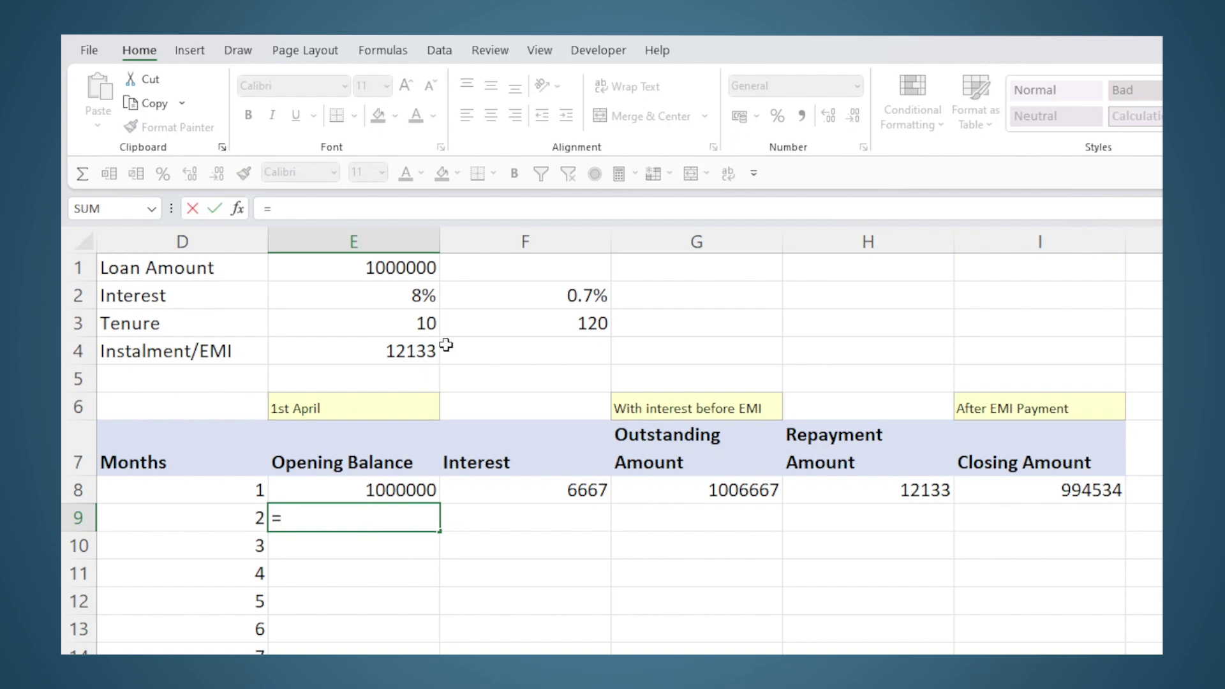
click(1078, 480)
key(Return)
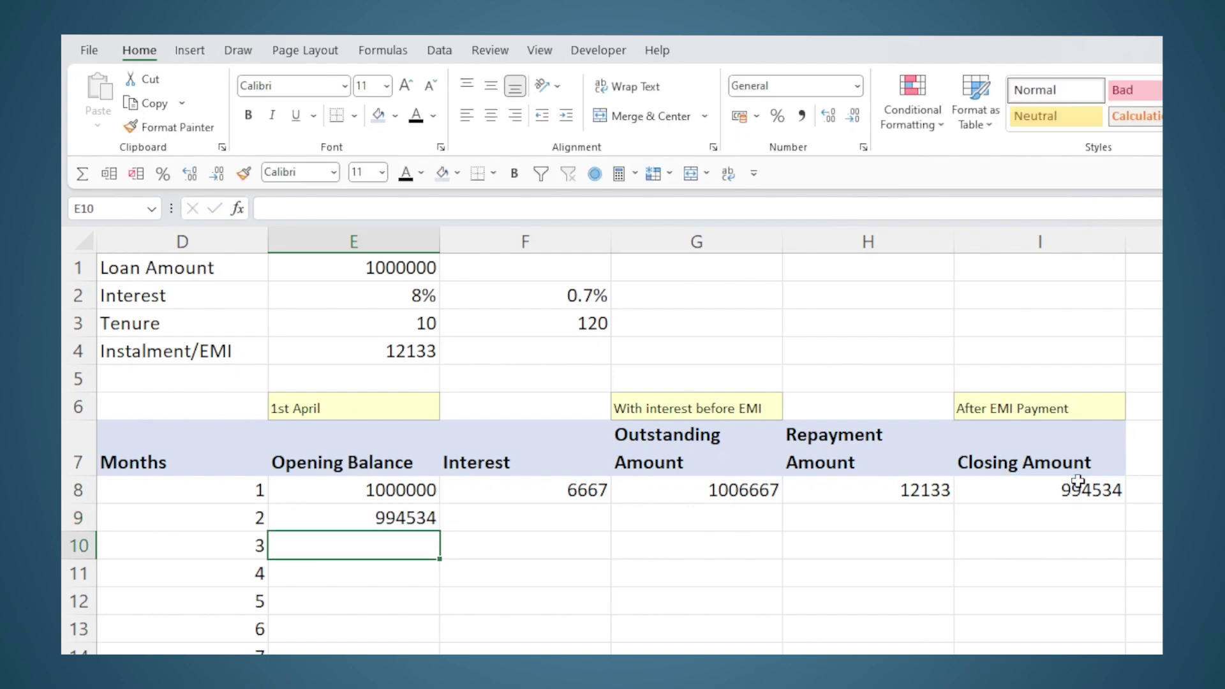
key(Right)
key(Up)
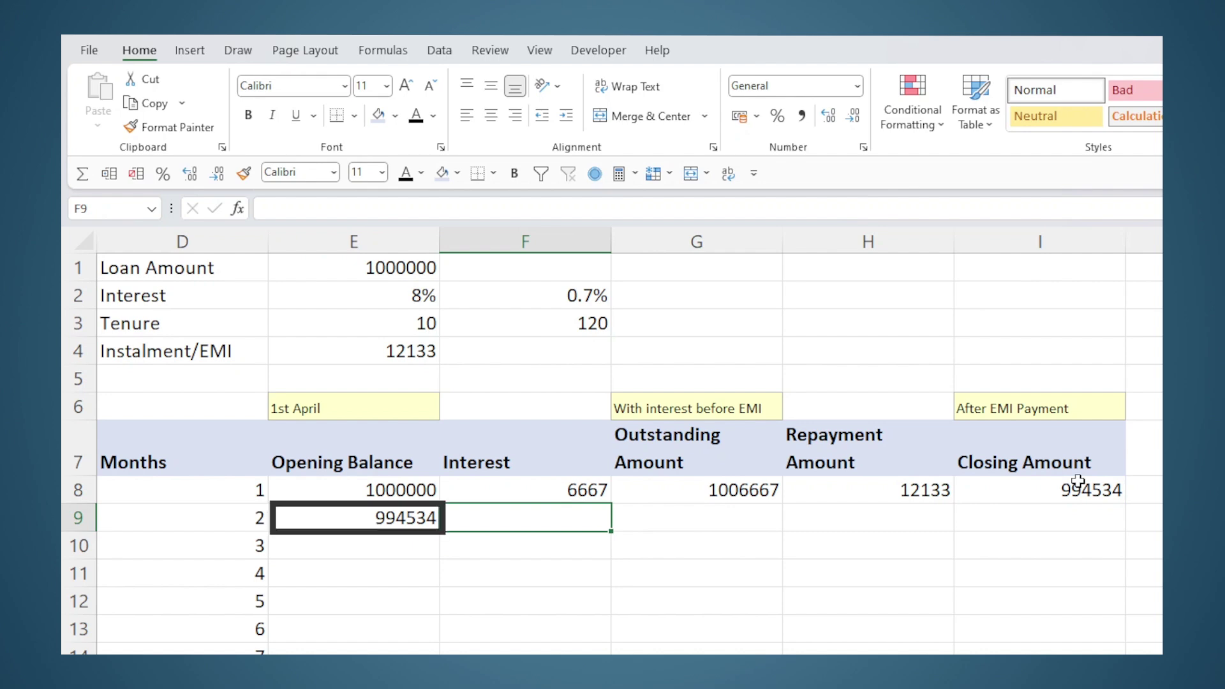
text(=)
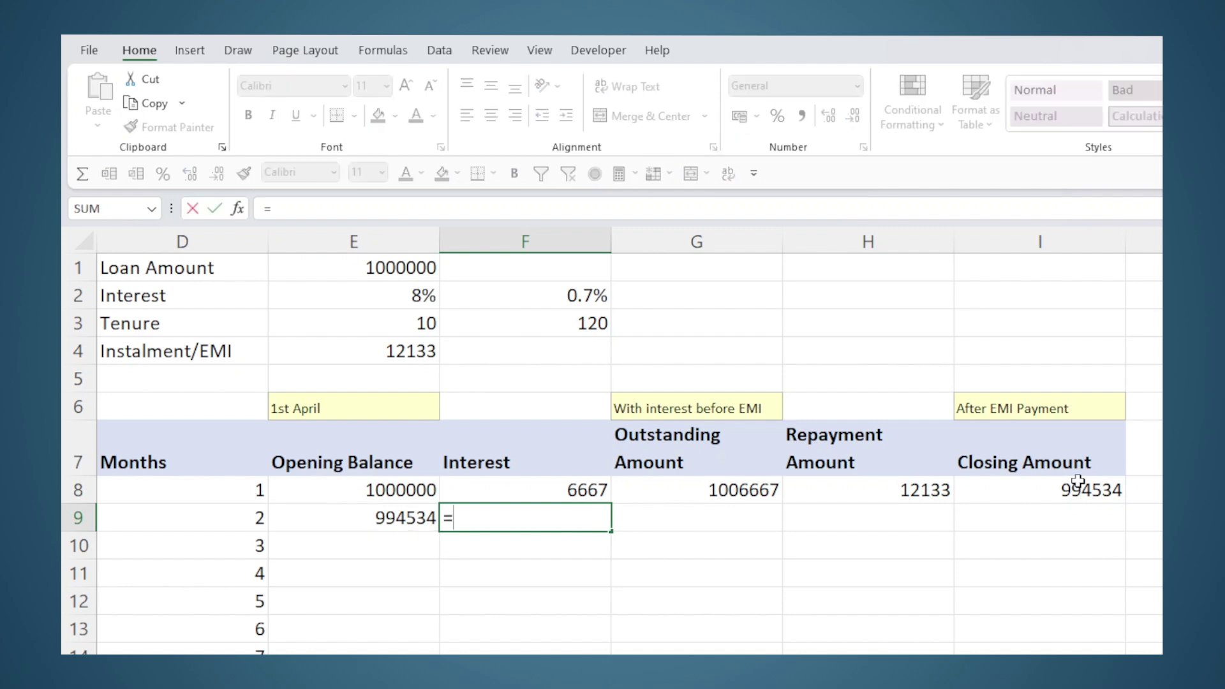
click(418, 515)
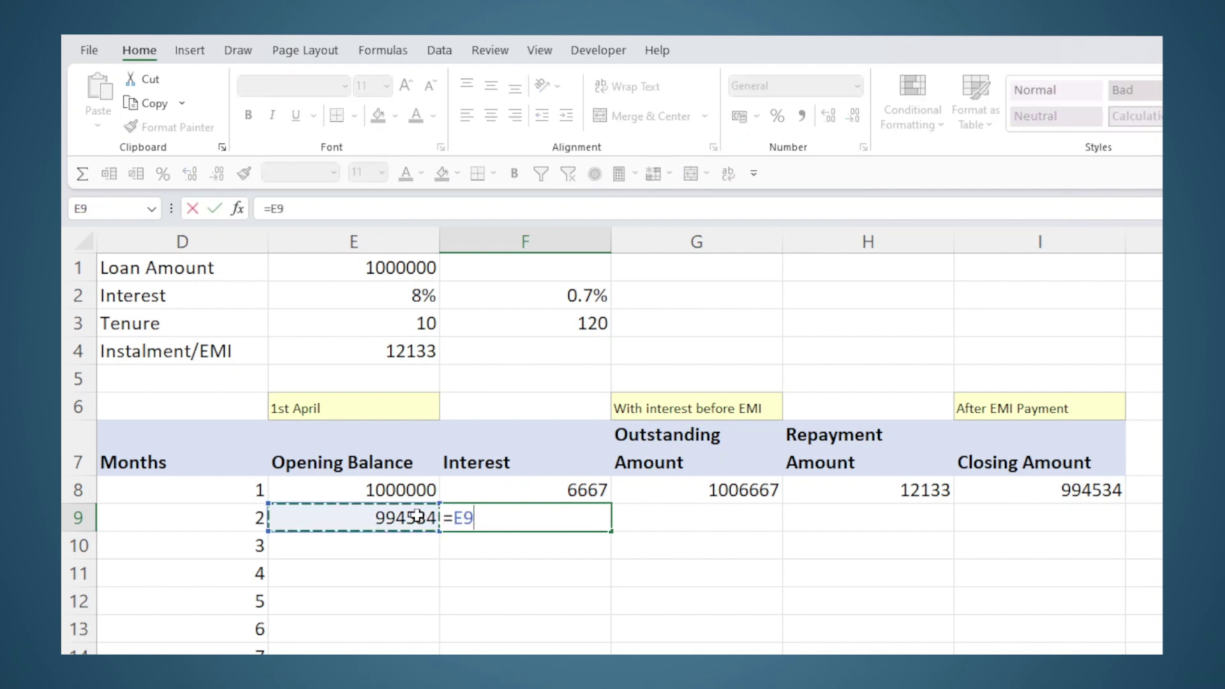
key(Escape)
- Fill the interest formula from F8 down to F9 and examine which cells the copied formula references
click(596, 492)
drag(611, 508, 610, 525)
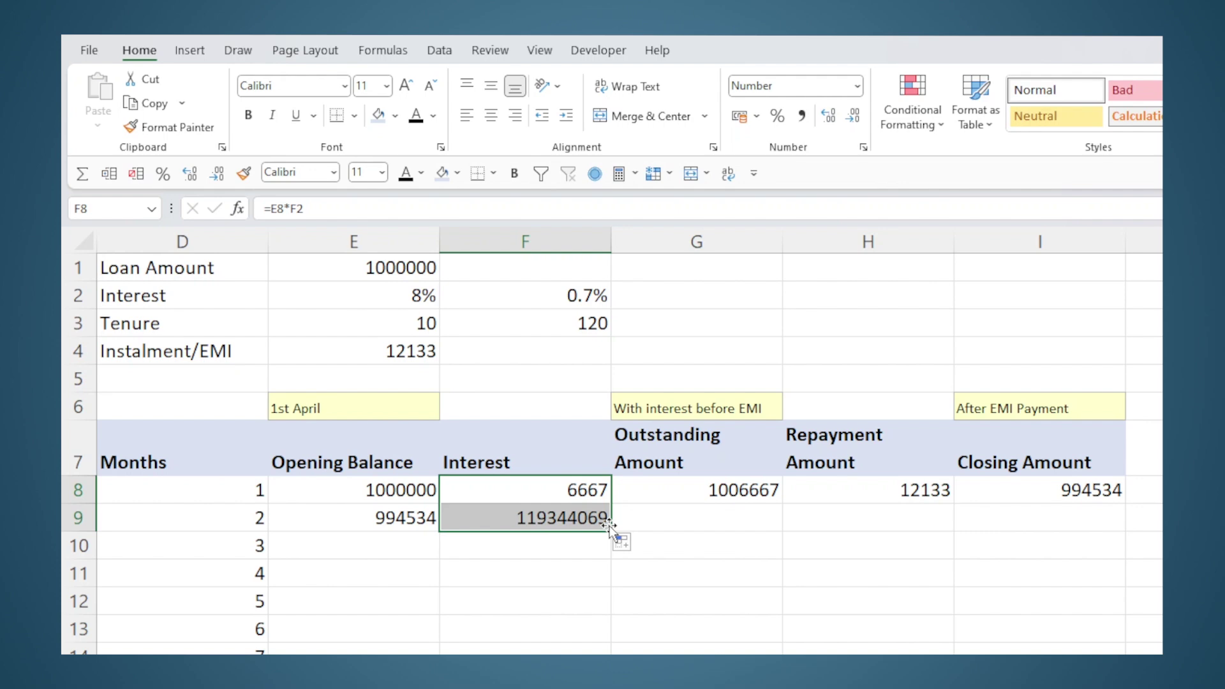
click(593, 493)
click(591, 515)
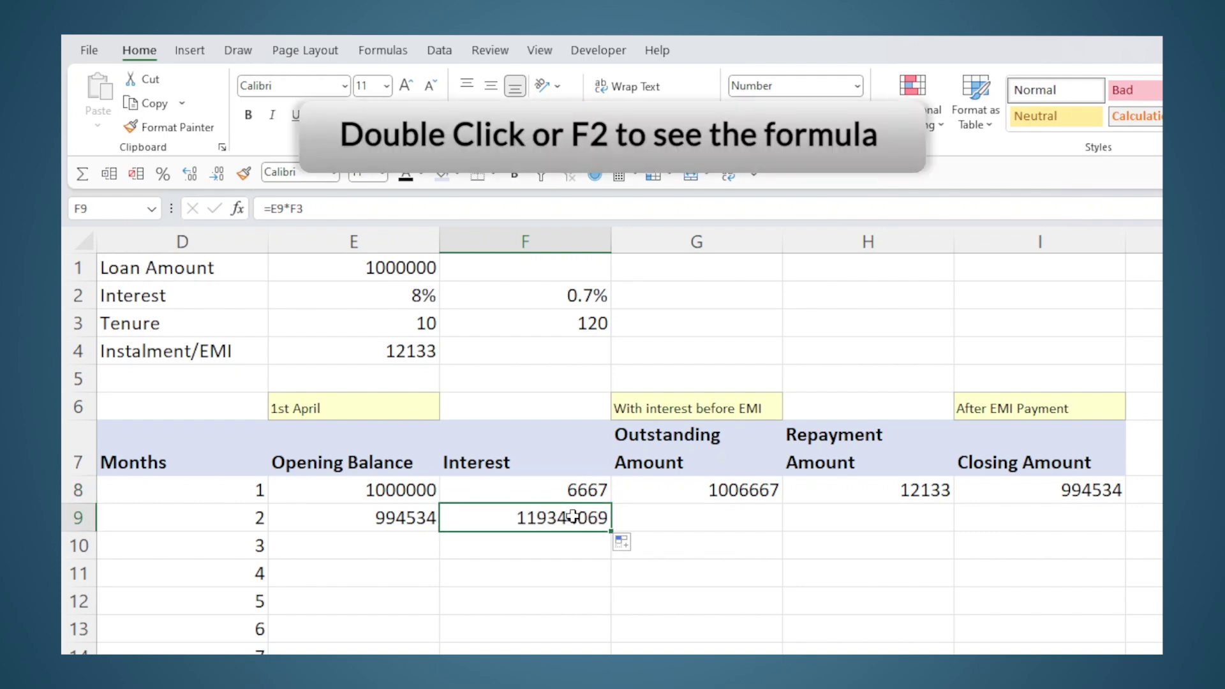
double_click(568, 517)
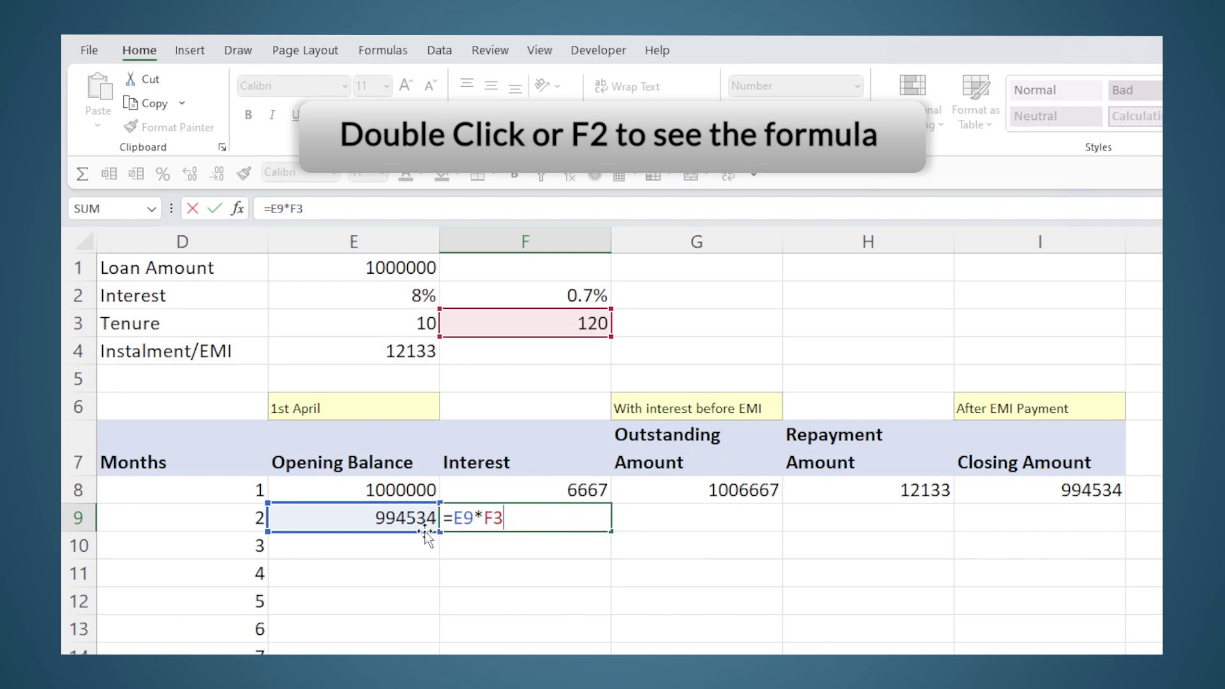
mouse_move(423, 503)
mouse_down()
mouse_move(424, 492)
mouse_move(428, 523)
mouse_up()
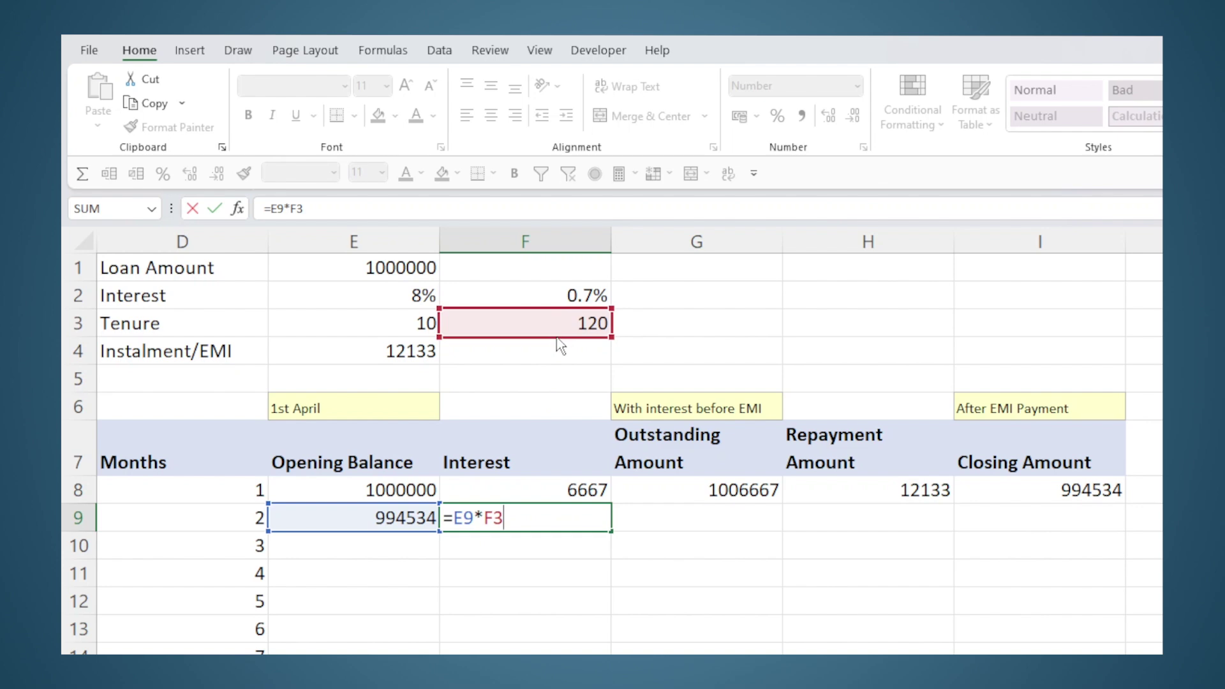
- Close the month 2 interest formula in F9 and undo its fill
mouse_move(555, 320)
mouse_down()
mouse_move(555, 293)
mouse_move(555, 319)
mouse_up()
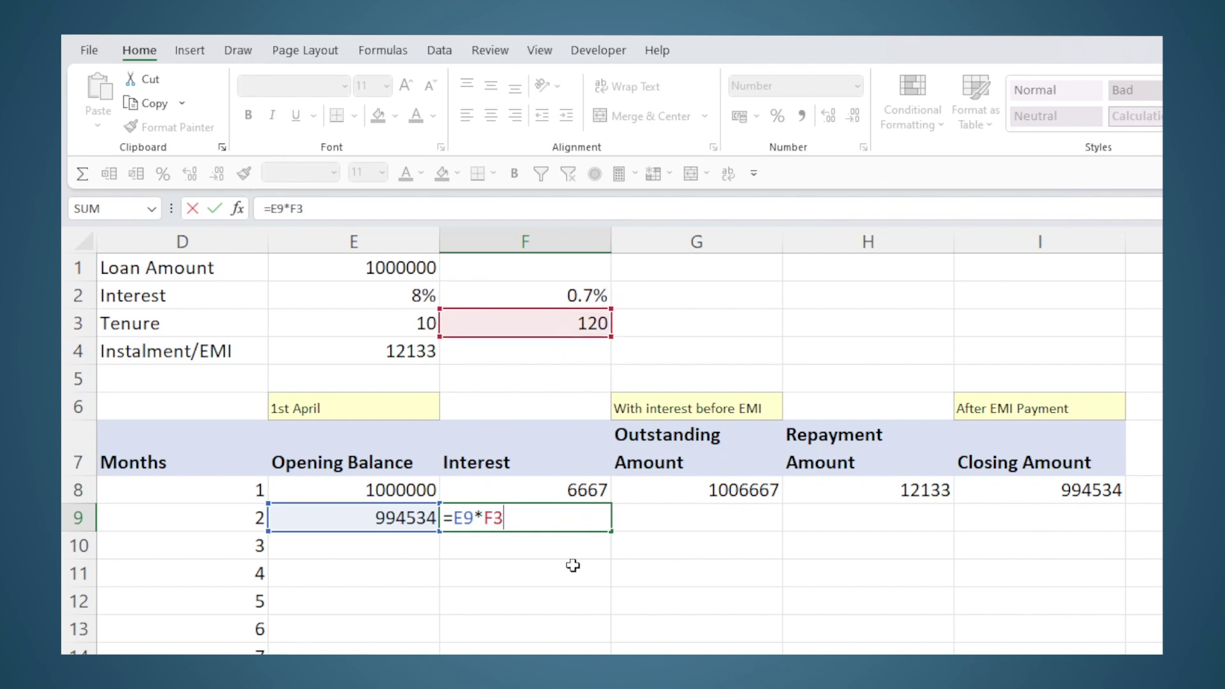
key(ctrl+Return)
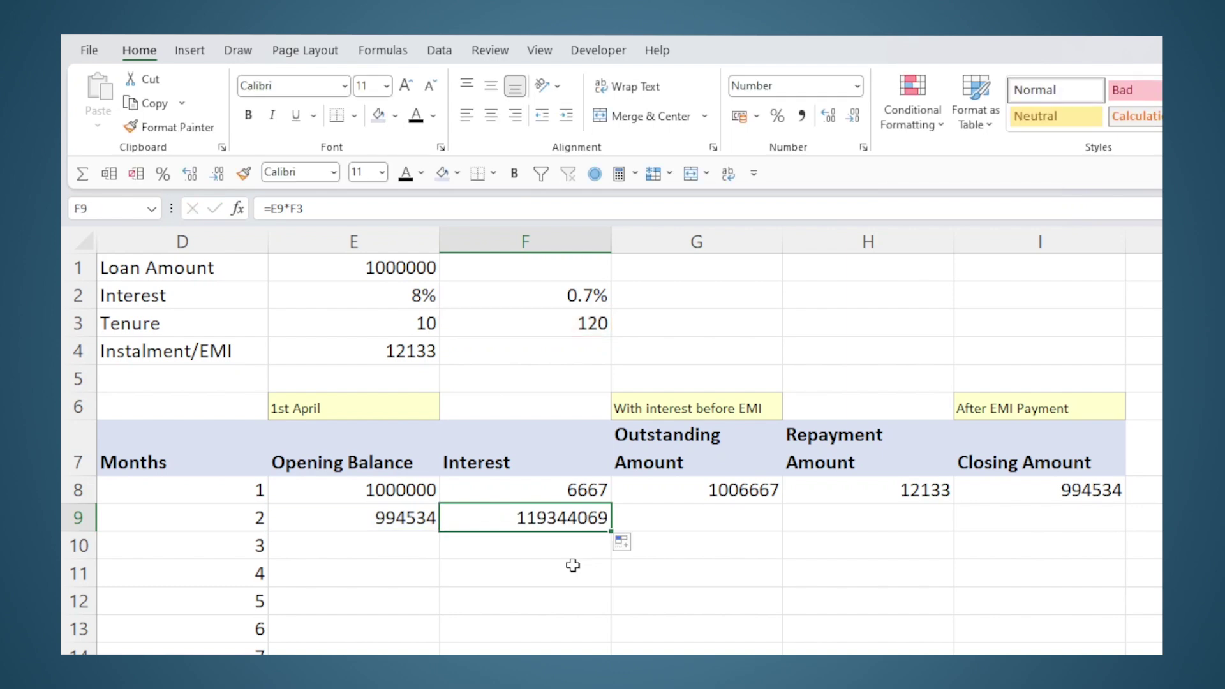
key(ctrl+z)
- Lock the interest rate's row in the month 1 interest formula in F8, making it =E8*F$2
double_click(561, 495)
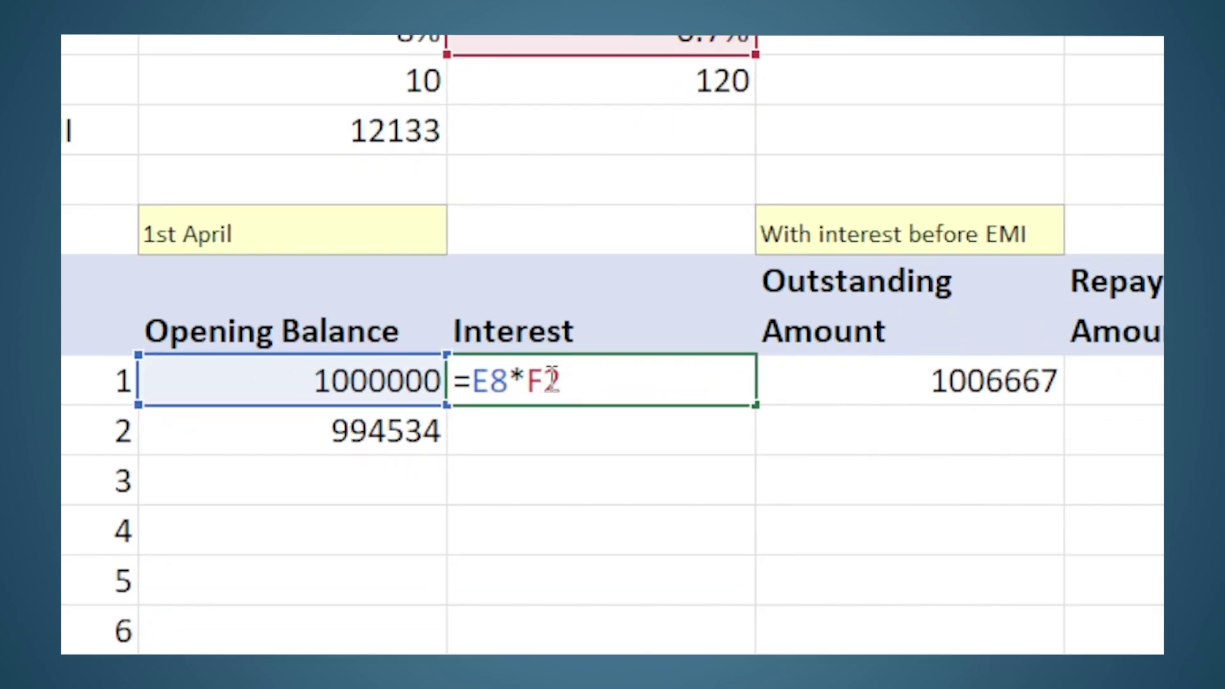
click(552, 381)
text($)
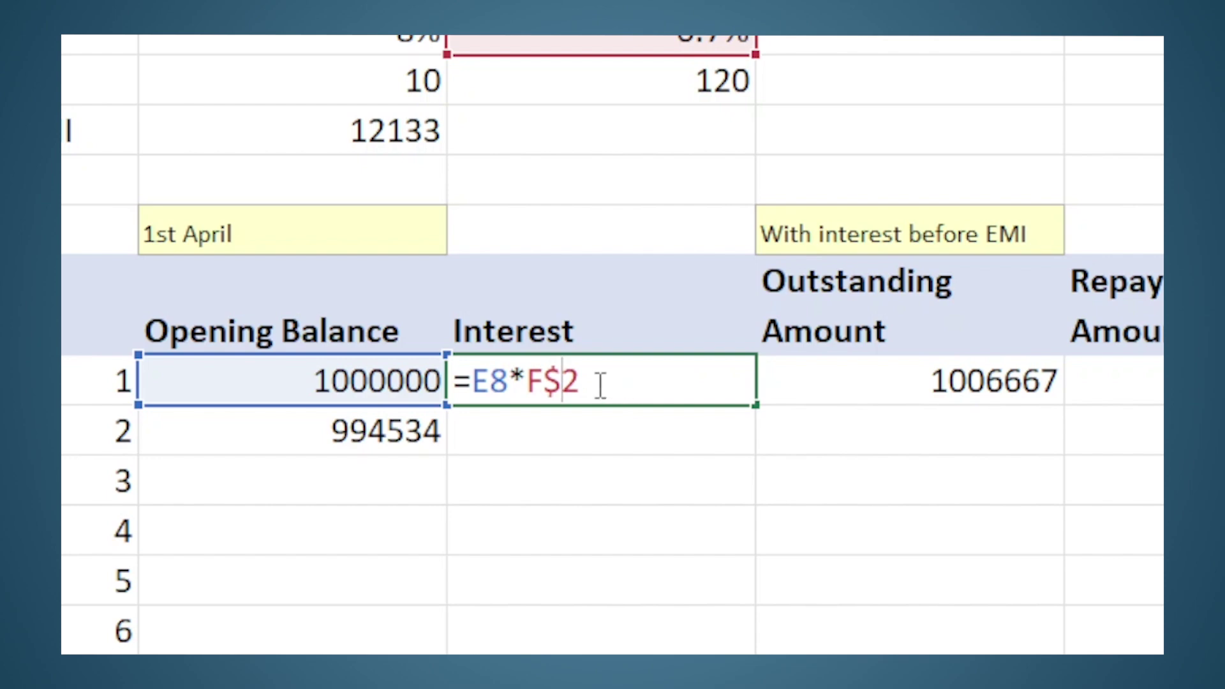
drag(543, 383, 589, 386)
click(588, 386)
key(Return)
click(748, 389)
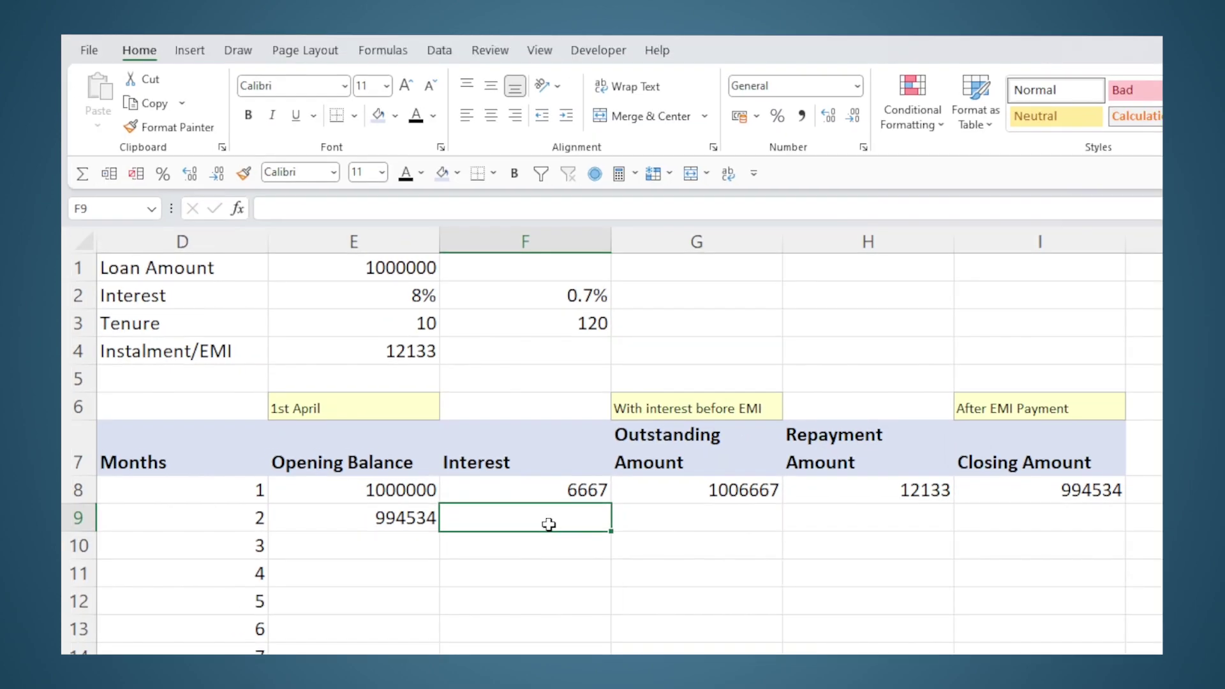
- Fill the interest formula from F8 down to F9 and check which cells it references
drag(611, 505, 588, 527)
click(586, 527)
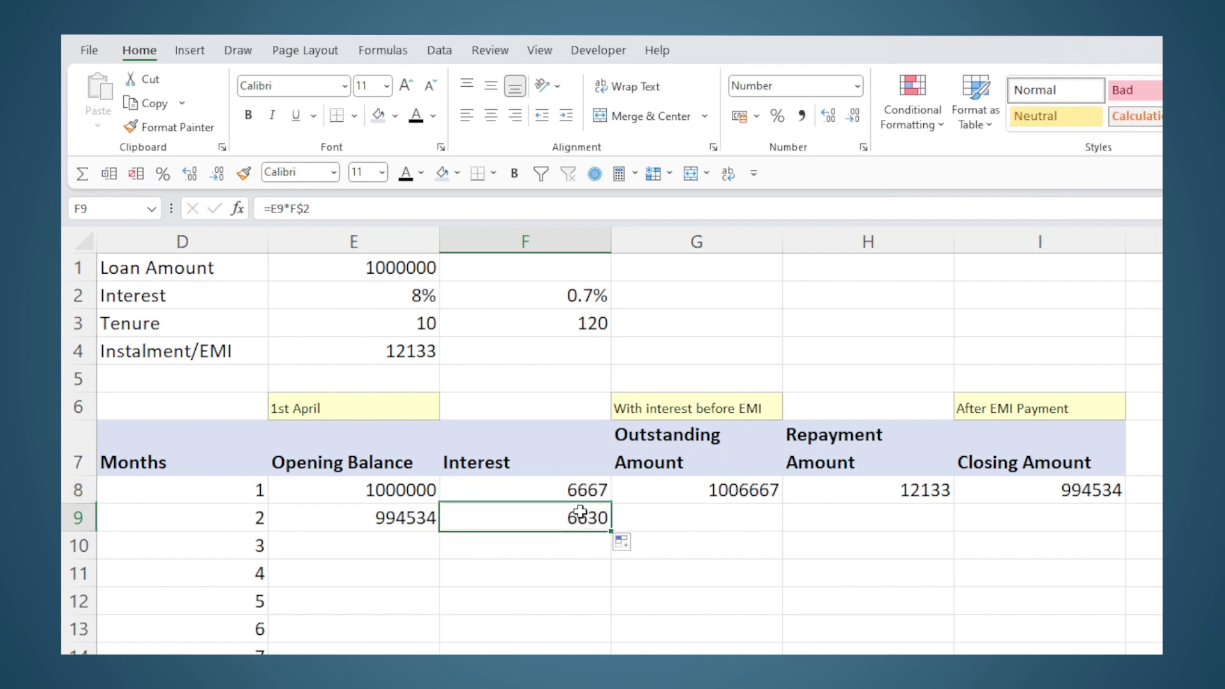
double_click(586, 527)
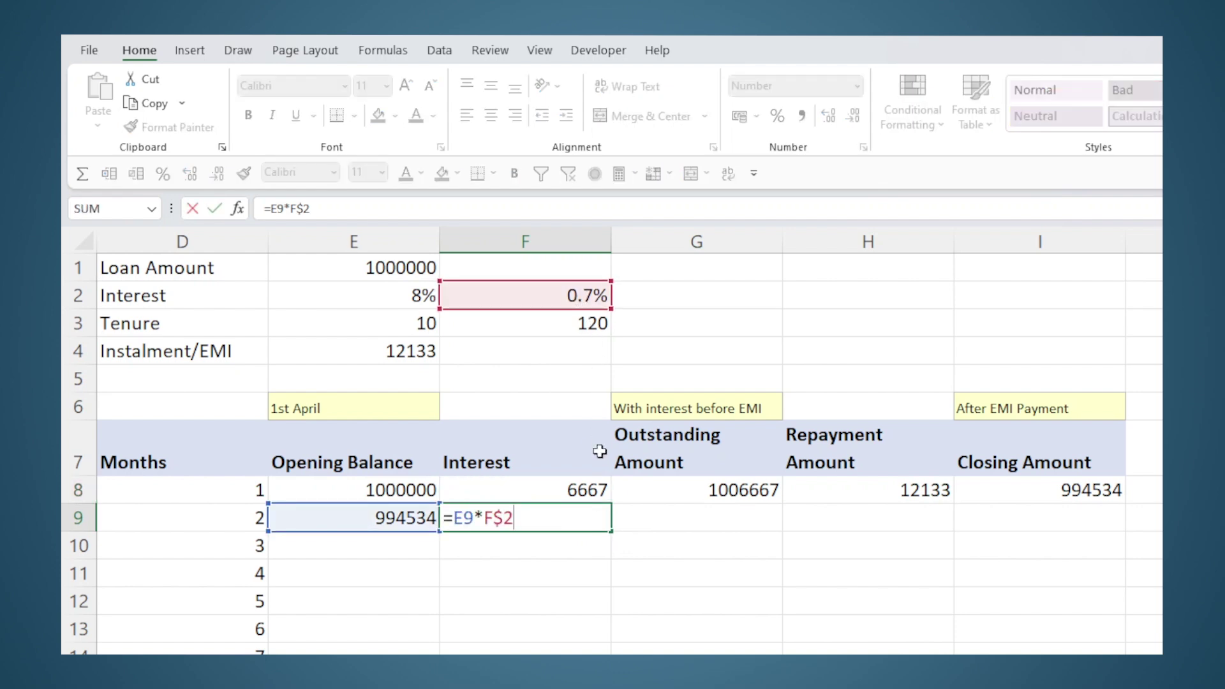
key(Return)
- Try filling the interest formula from F9 across to G9 and inspect the shifted references
click(558, 504)
drag(612, 531, 687, 514)
double_click(688, 518)
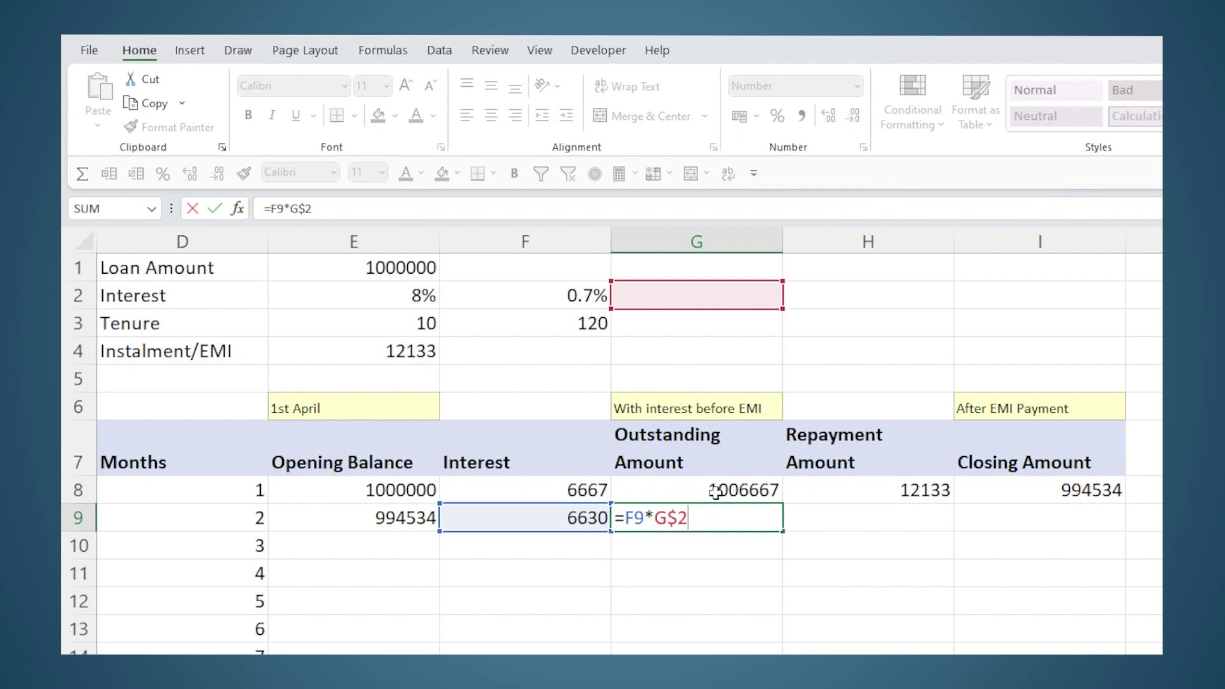
key(Return)
- Lock the rate's column as well in F9, making the formula =E9*$F$2
click(572, 515)
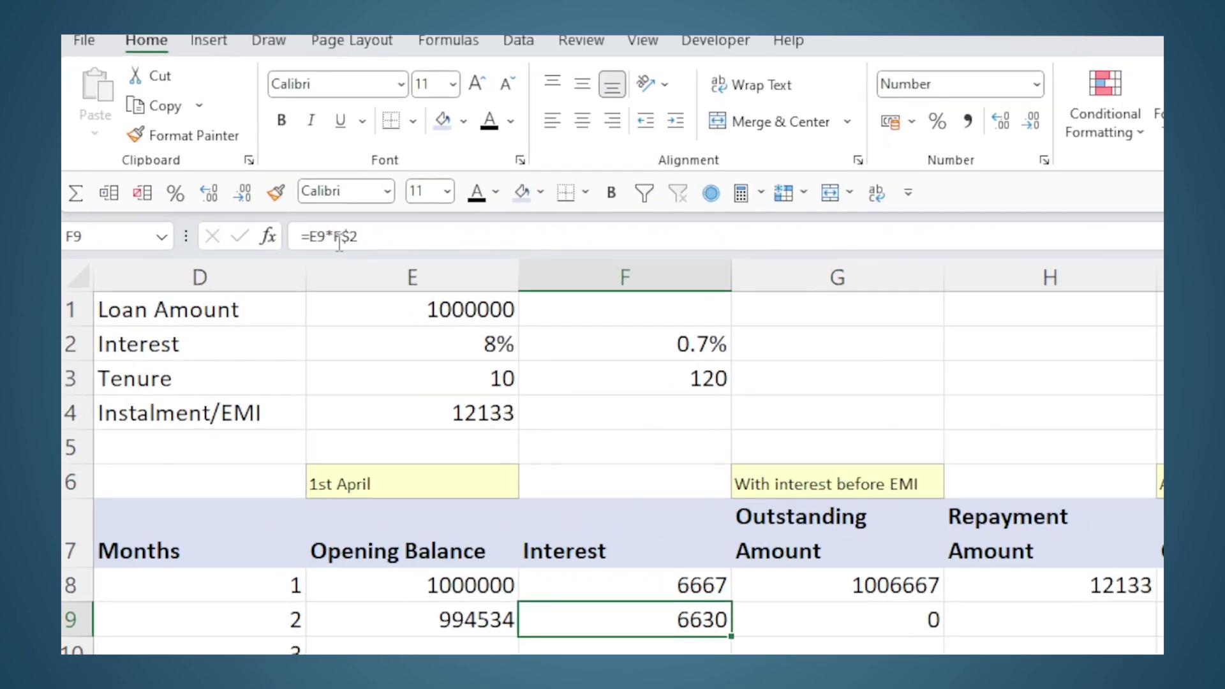
click(296, 211)
text($)
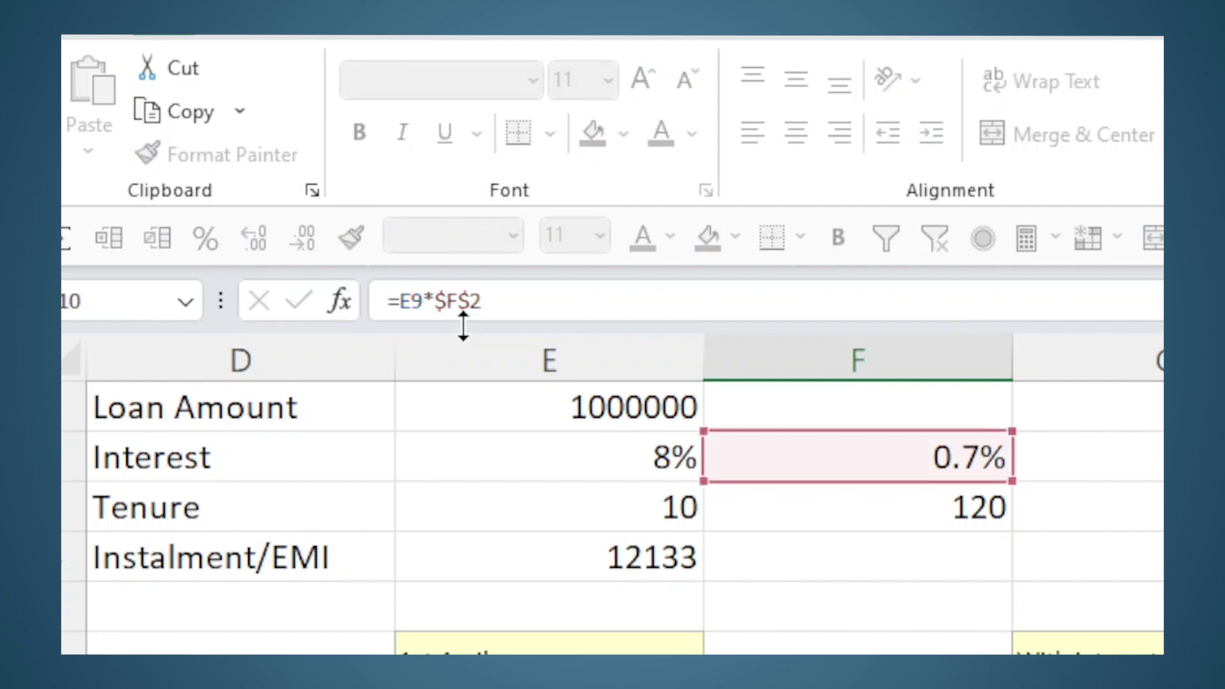
click(506, 395)
click(858, 688)
- Fill the fully locked formula from F9 across to G9 and inspect its references
drag(645, 530, 700, 516)
double_click(700, 517)
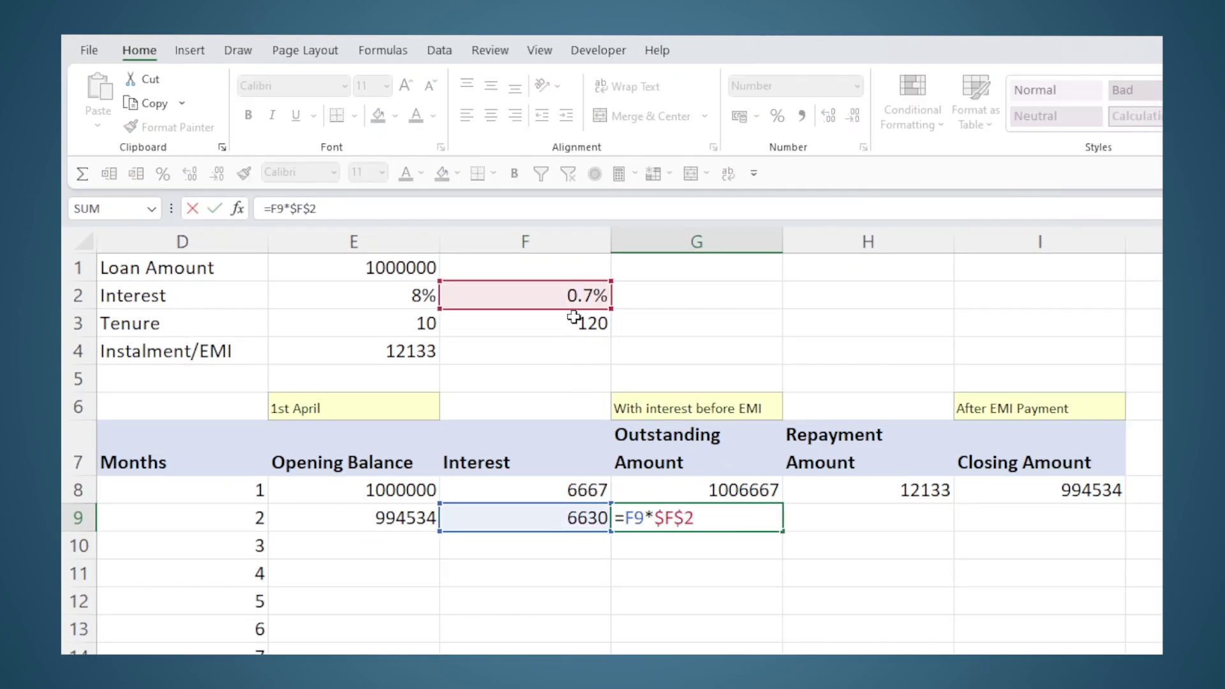
key(Escape)
- Return the F9 interest formula to =E9*F$2 and clear the test formula from G9
click(591, 516)
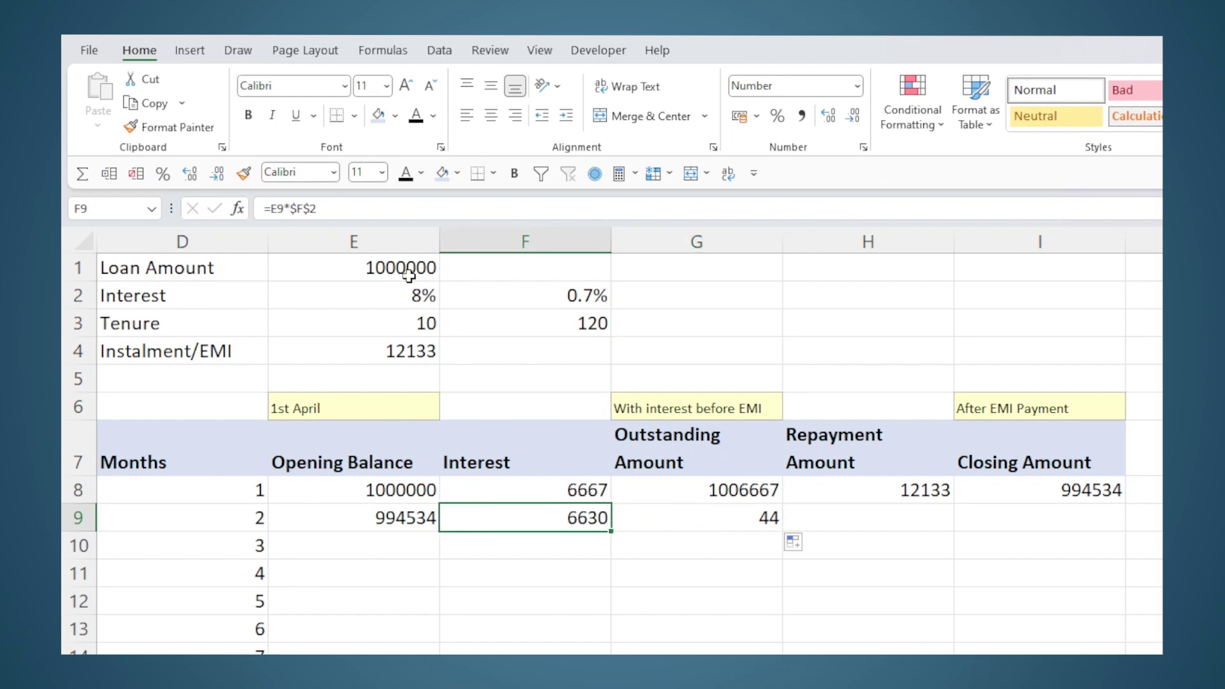
click(299, 208)
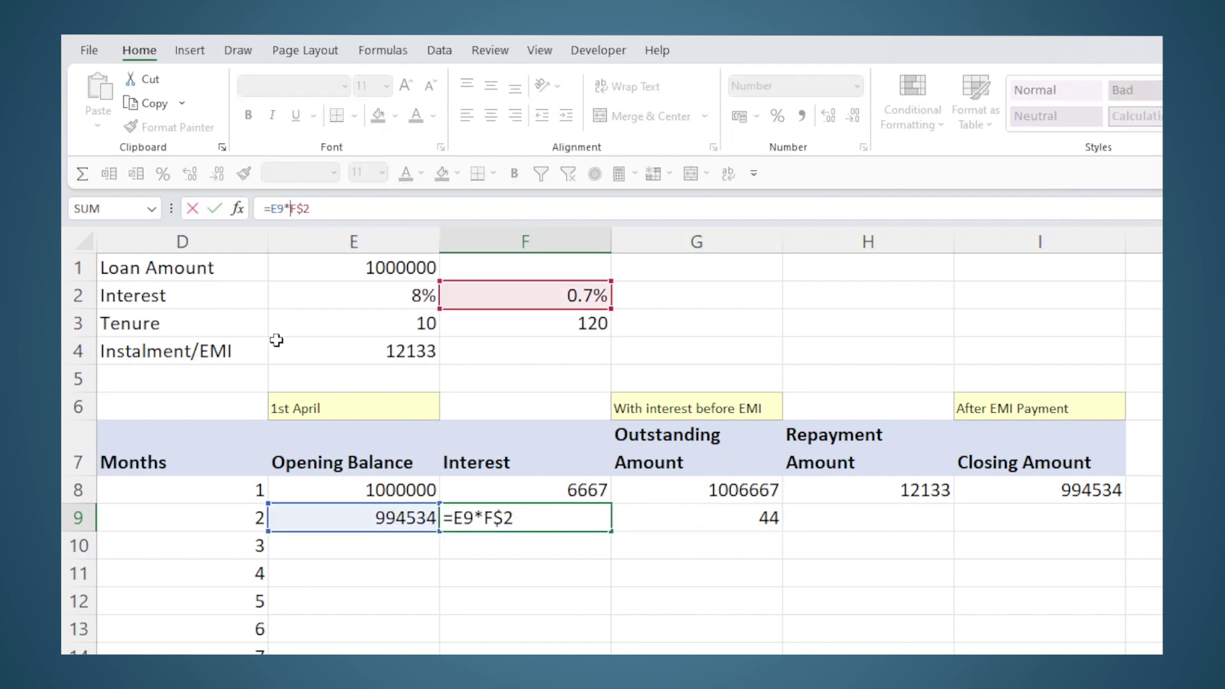
key(Return)
click(763, 518)
key(Delete)
- Lock the row in the repayment formula in H8 as =E$4 and fill it down to H9
click(870, 495)
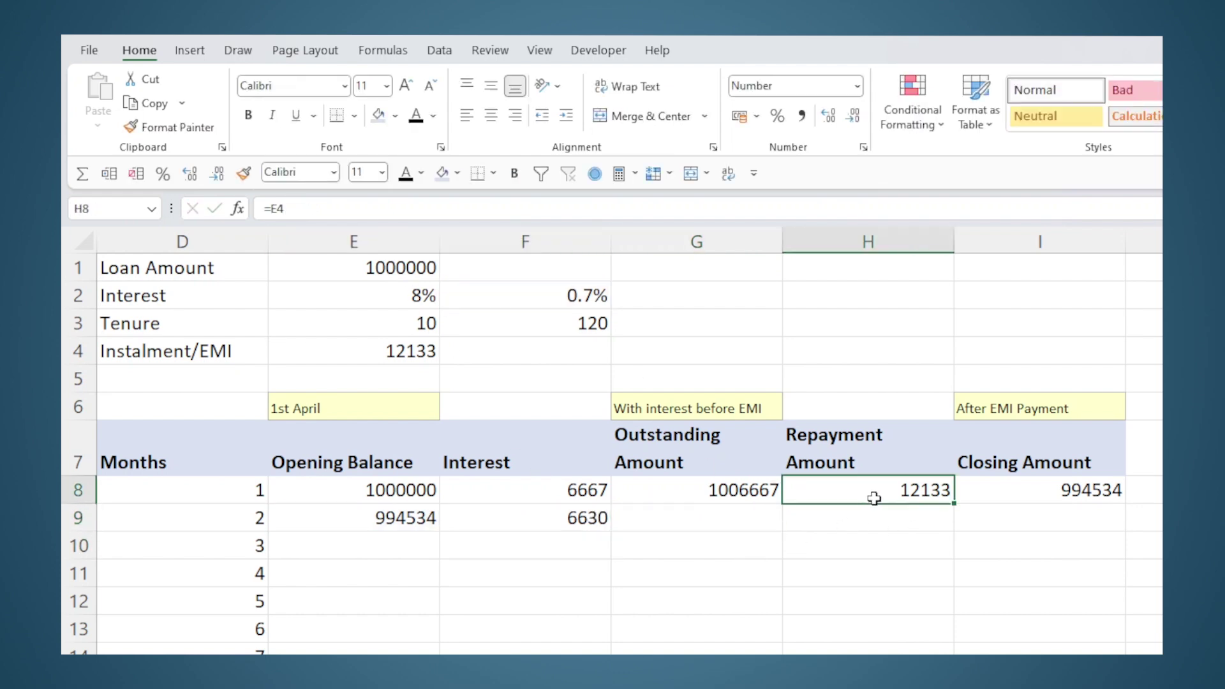
double_click(935, 496)
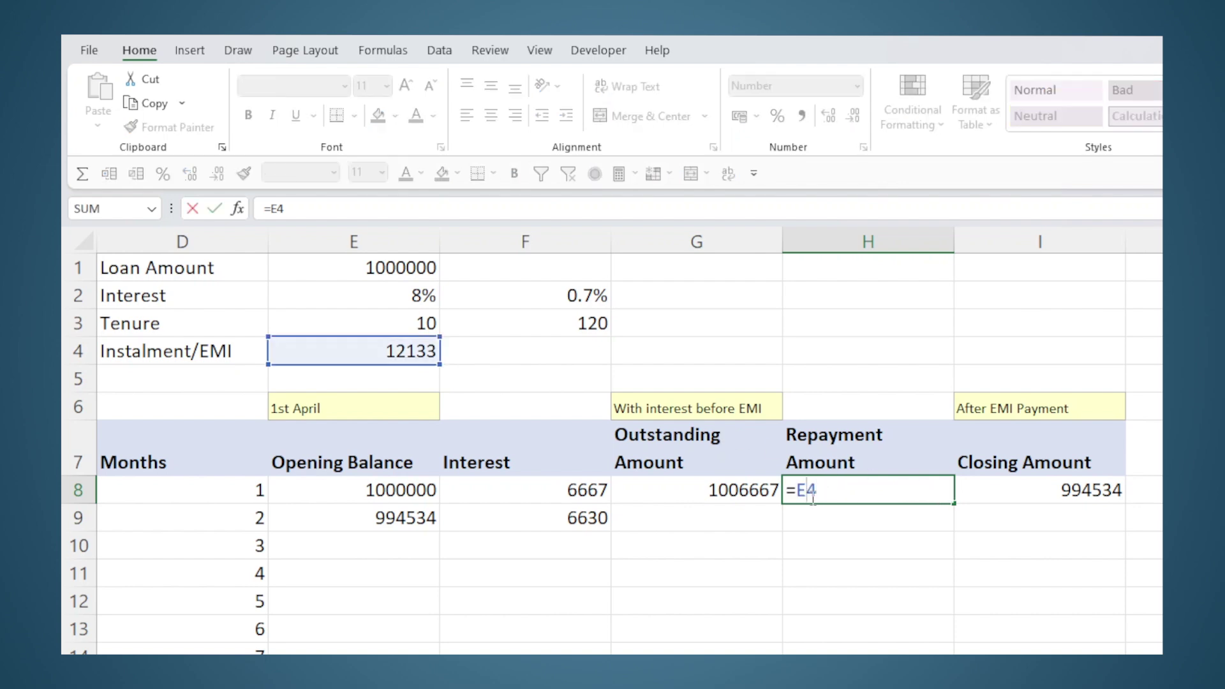
key(F4)
key(F4)
key(Return)
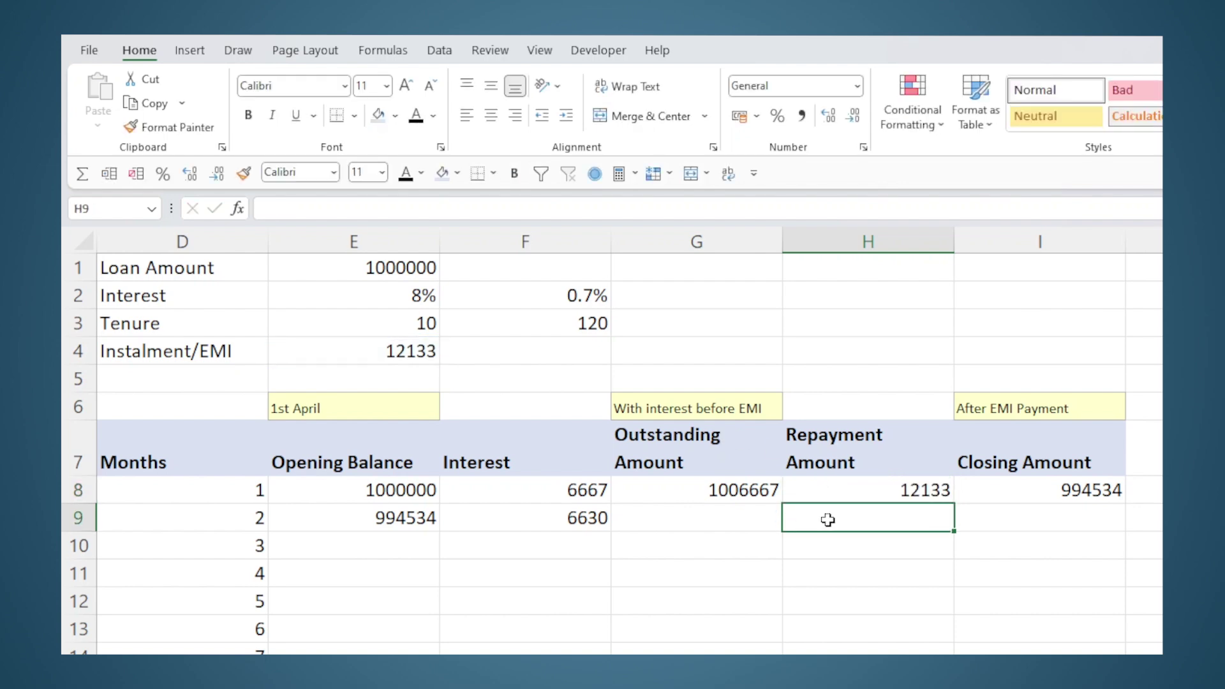
click(935, 492)
drag(955, 506, 956, 524)
- Fill the closing amount formula from I8 to I9 and the outstanding amount formula from G8 to G9
click(962, 489)
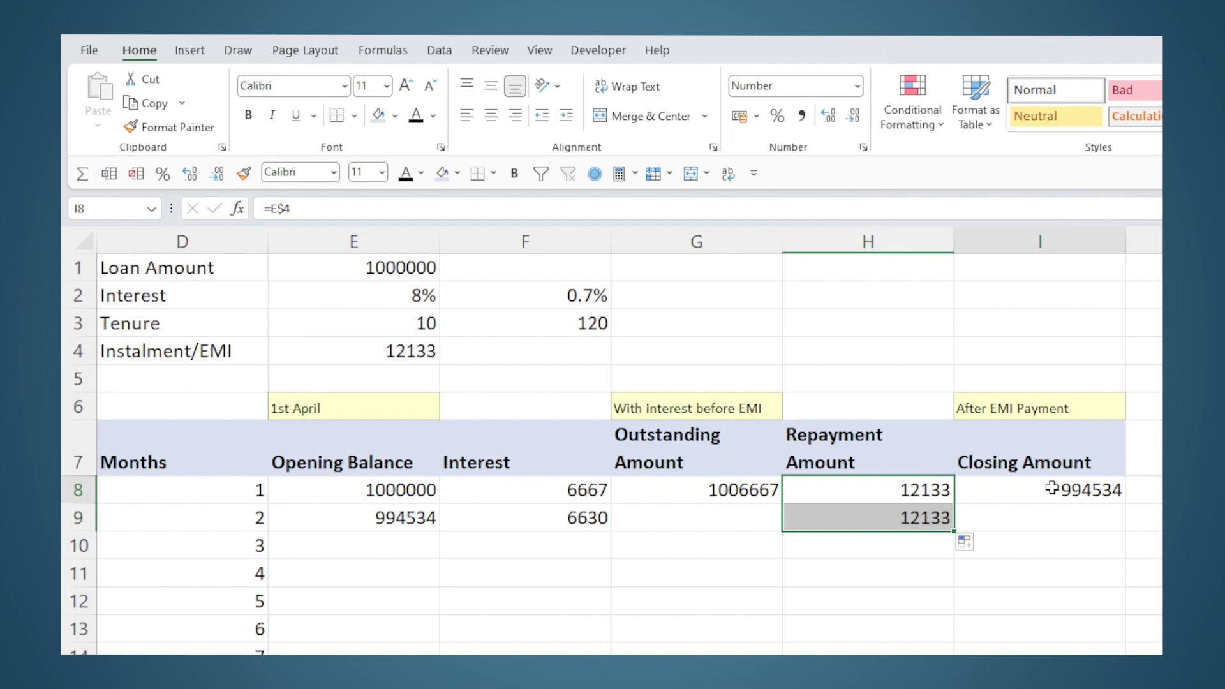
drag(1128, 521, 1127, 525)
click(755, 492)
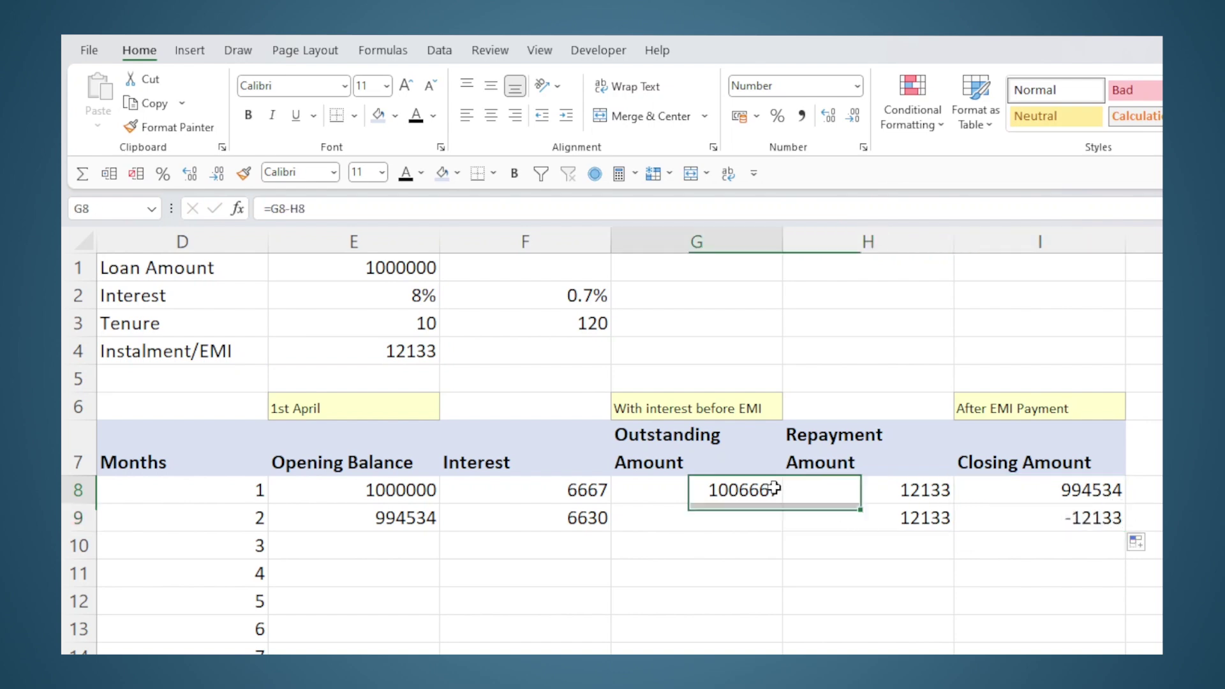
drag(782, 503, 778, 527)
- Inspect the month 2 formulas for outstanding amount in G9 and closing amount in I9
double_click(753, 517)
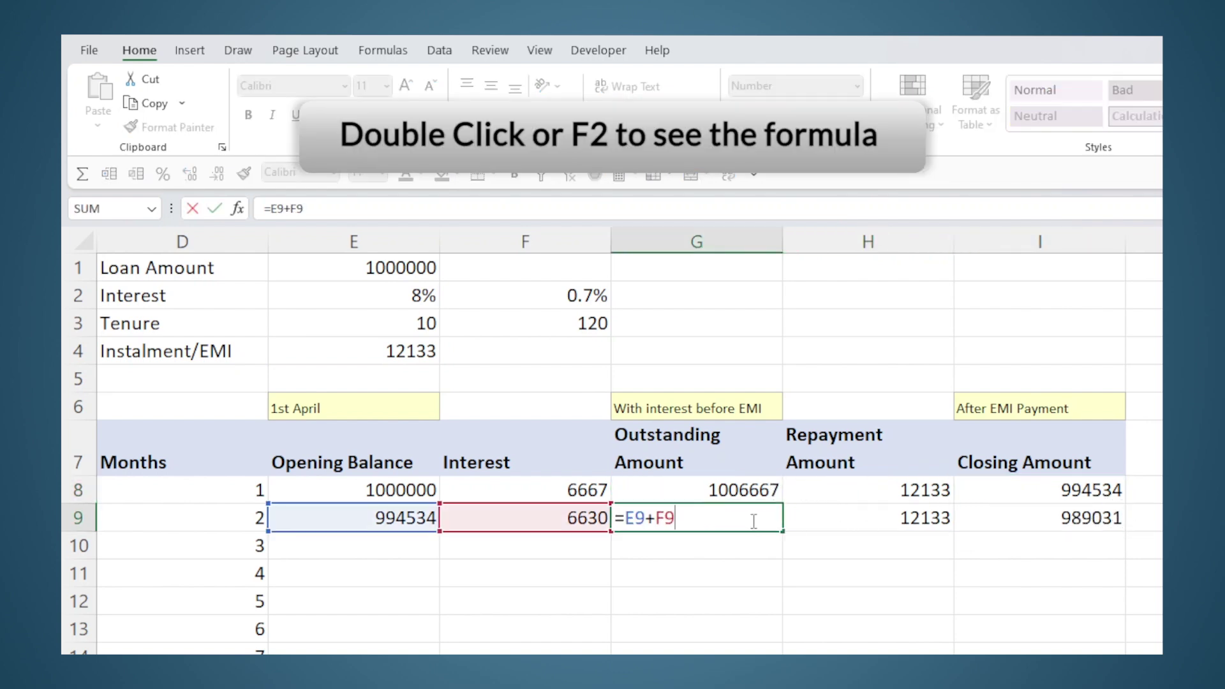
key(Return)
double_click(1039, 514)
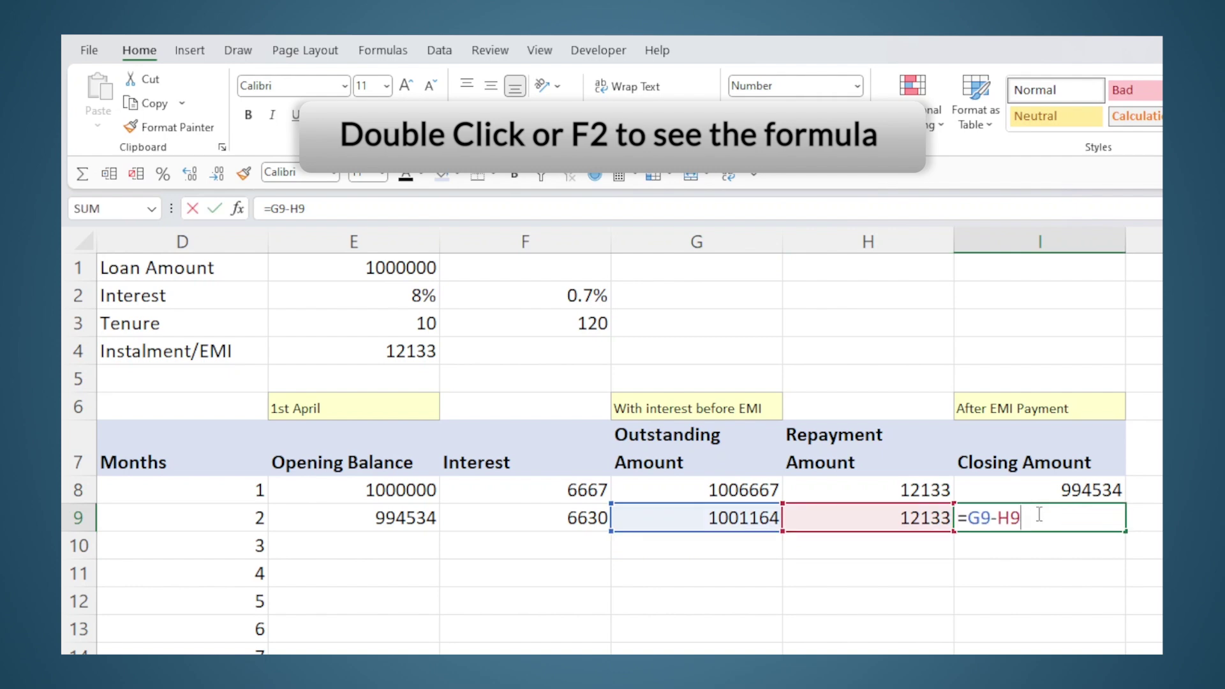
key(Return)
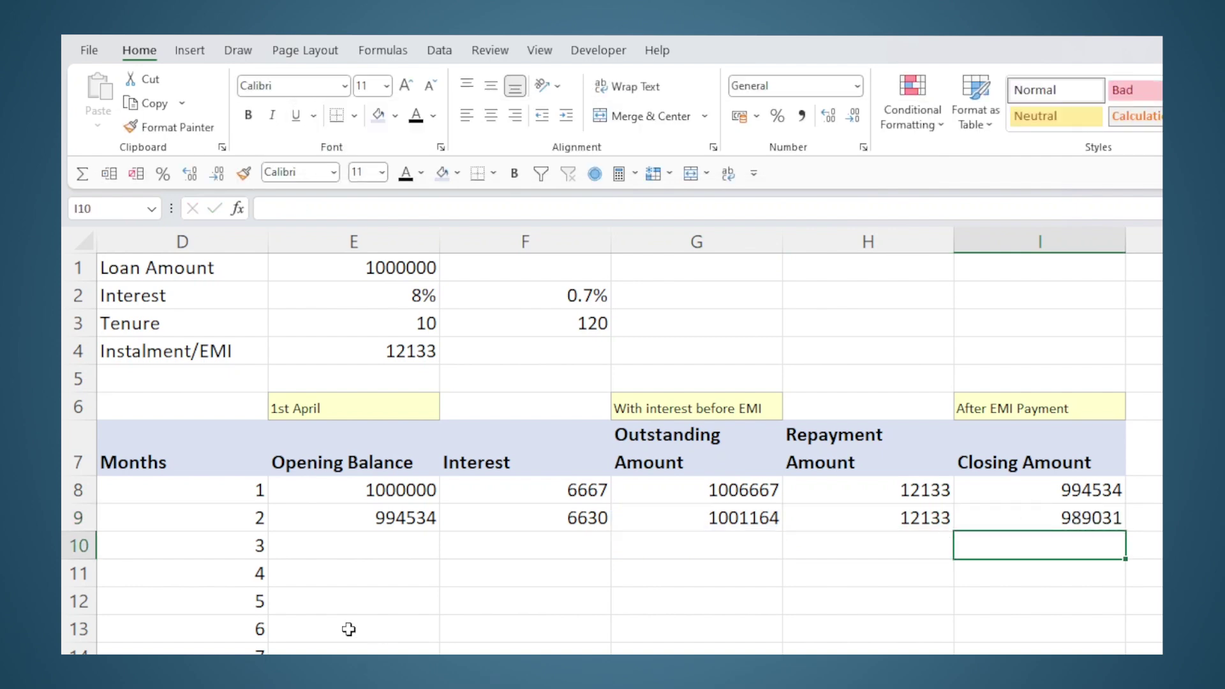
- Copy the month 2 formulas in E9:I9 and paste them into E10:I127, through month 120
click(367, 517)
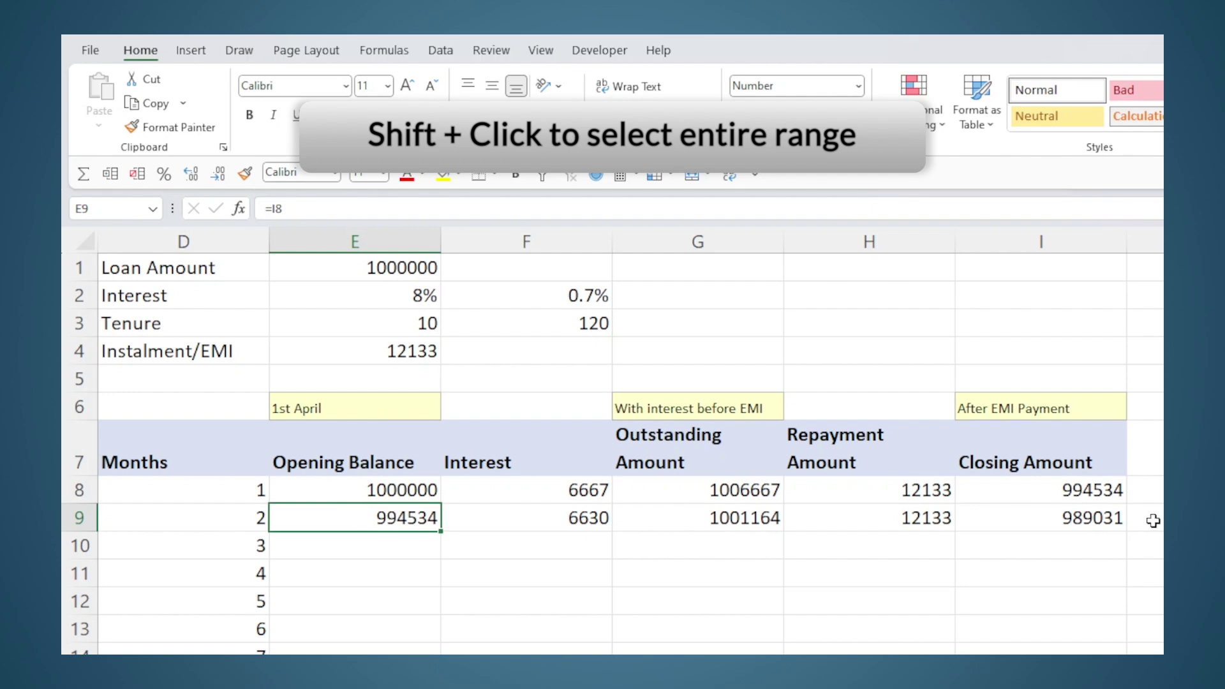
shift+click(1086, 514)
key(ctrl+c)
drag(385, 550, 973, 639)
scroll(702, 447, down, 20)
scroll(702, 446, up, 6)
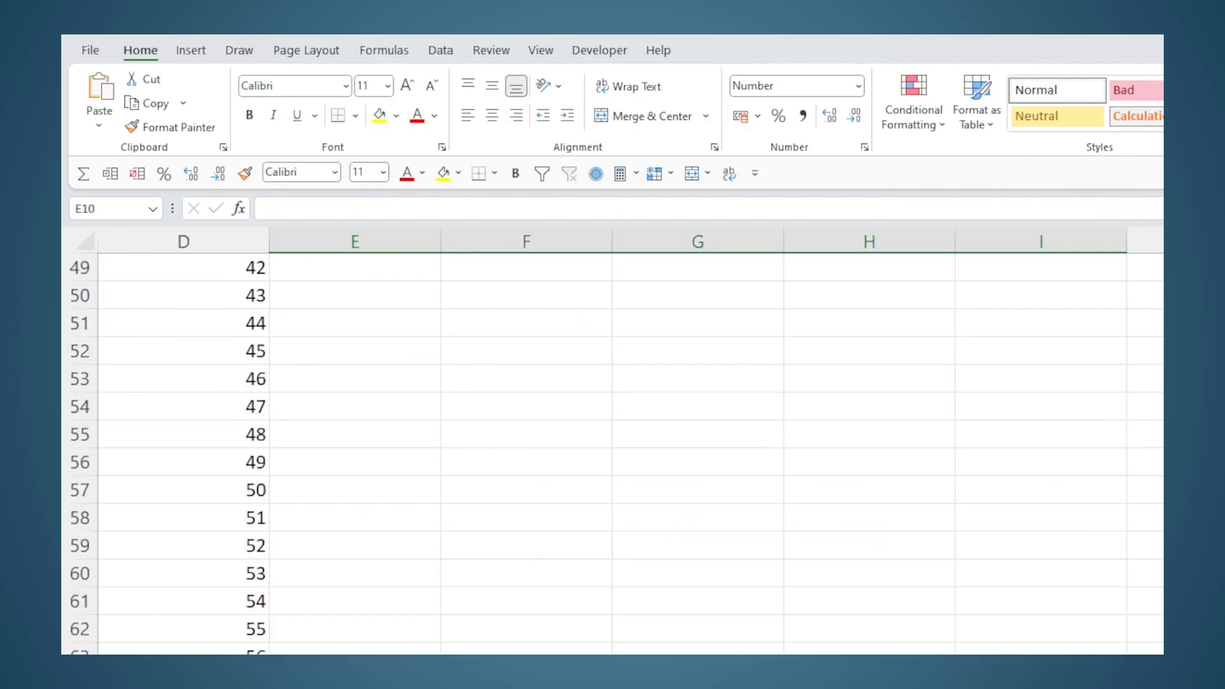
scroll(993, 549, down, 20)
shift+click(1009, 438)
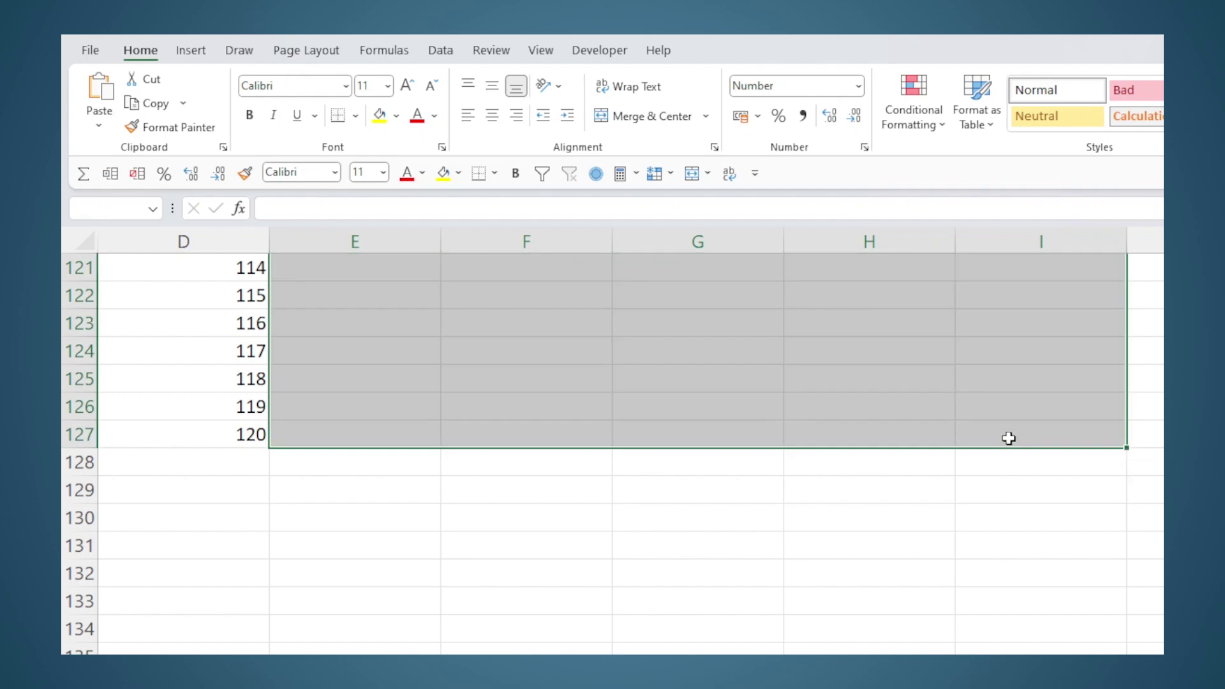
key(ctrl+v)
- Examine the month 120 row, cell by cell from the opening balance to the closing amount
scroll(952, 559, down, 15)
scroll(952, 559, down, 20)
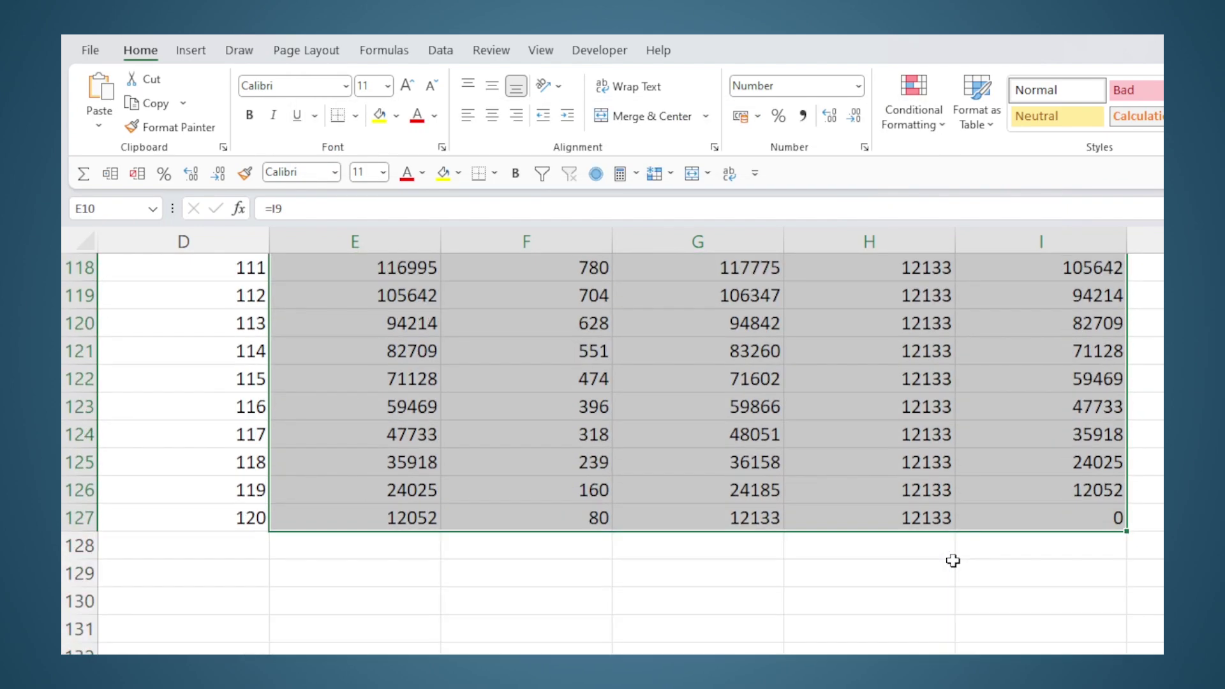
click(406, 519)
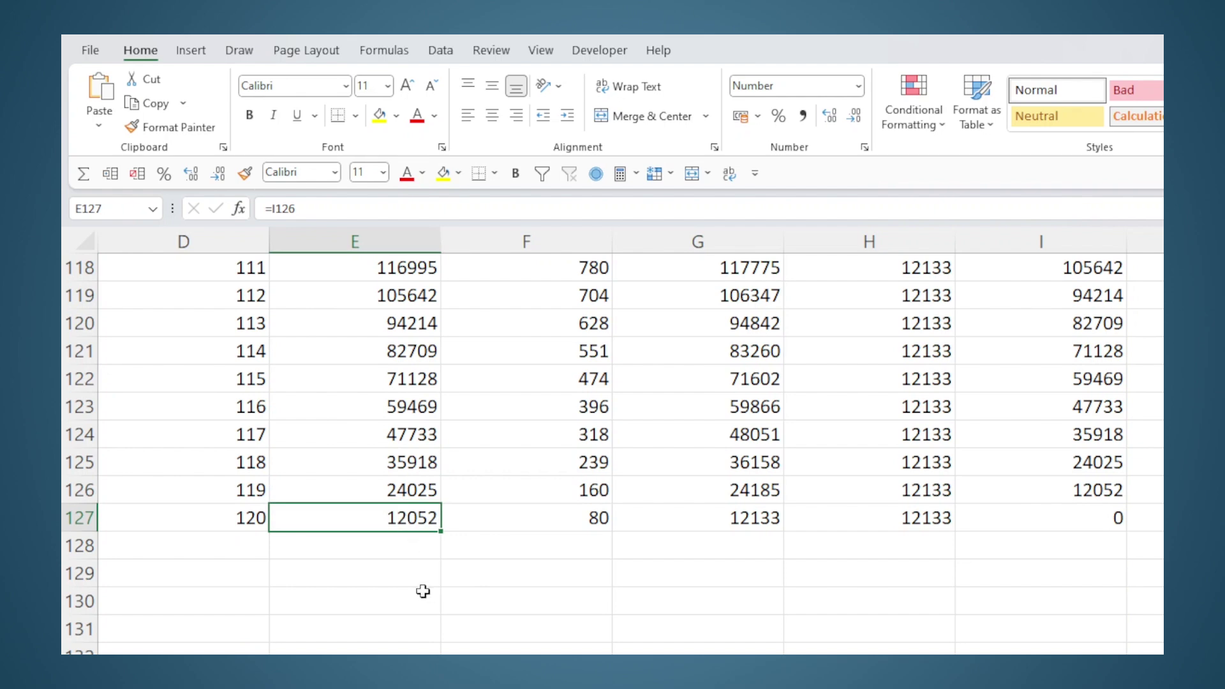
click(565, 518)
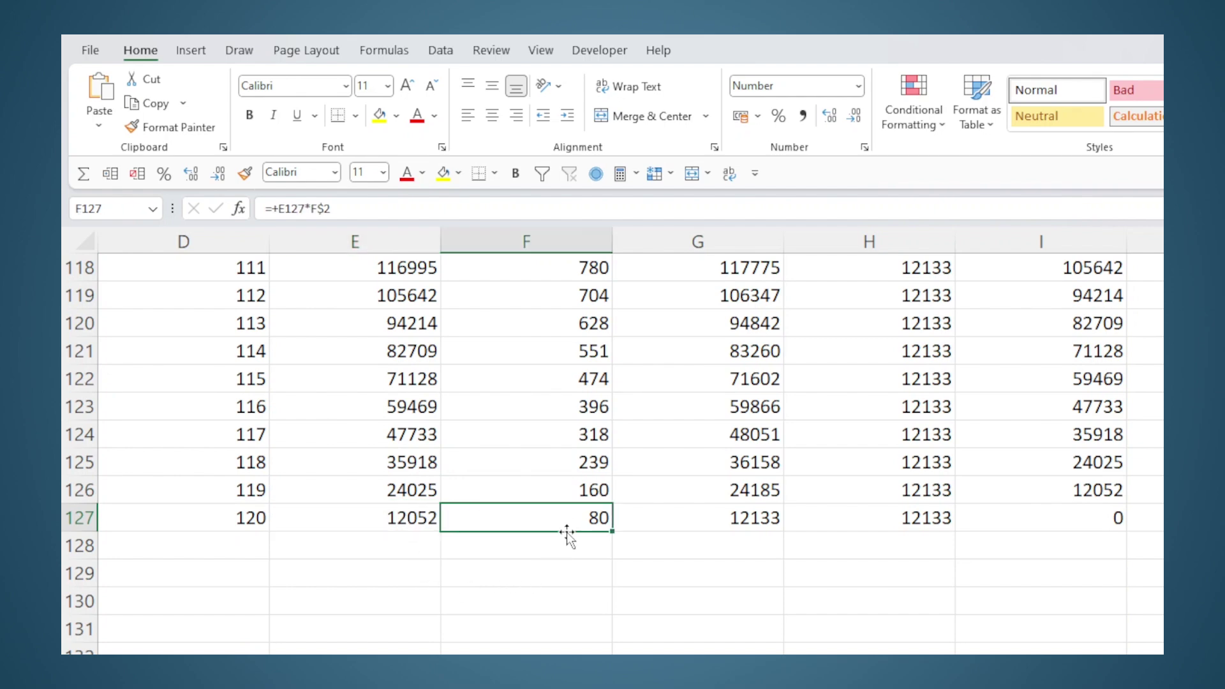
click(712, 518)
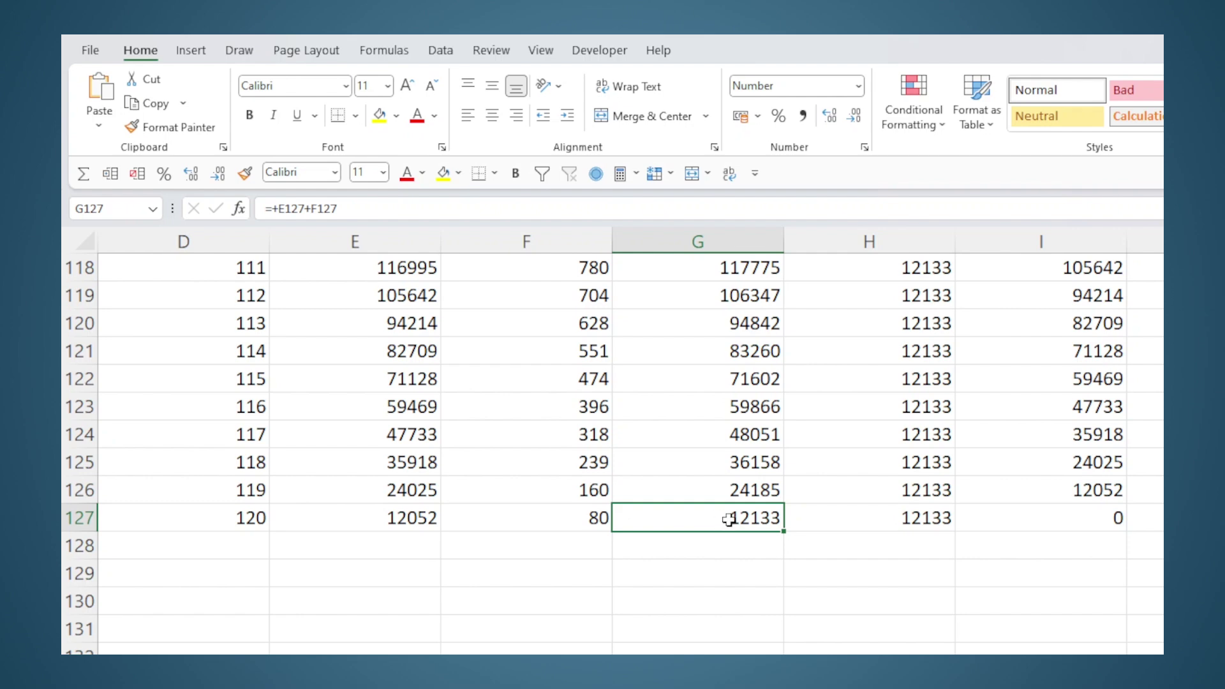
click(876, 521)
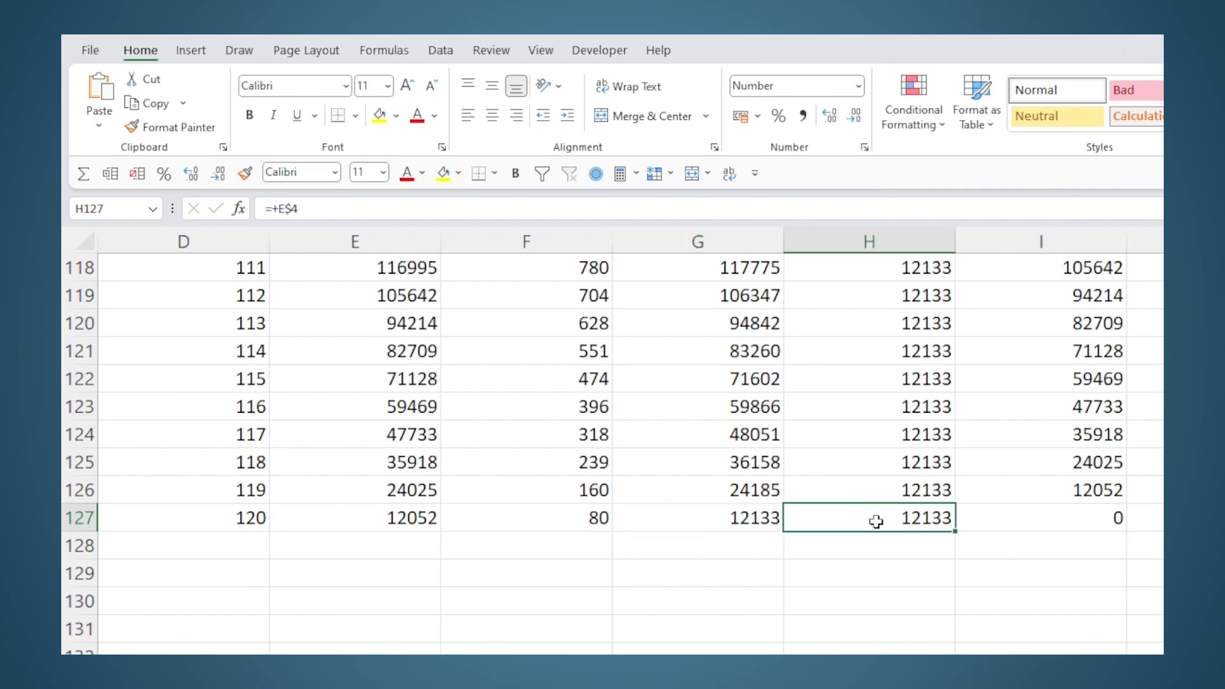
click(1022, 522)
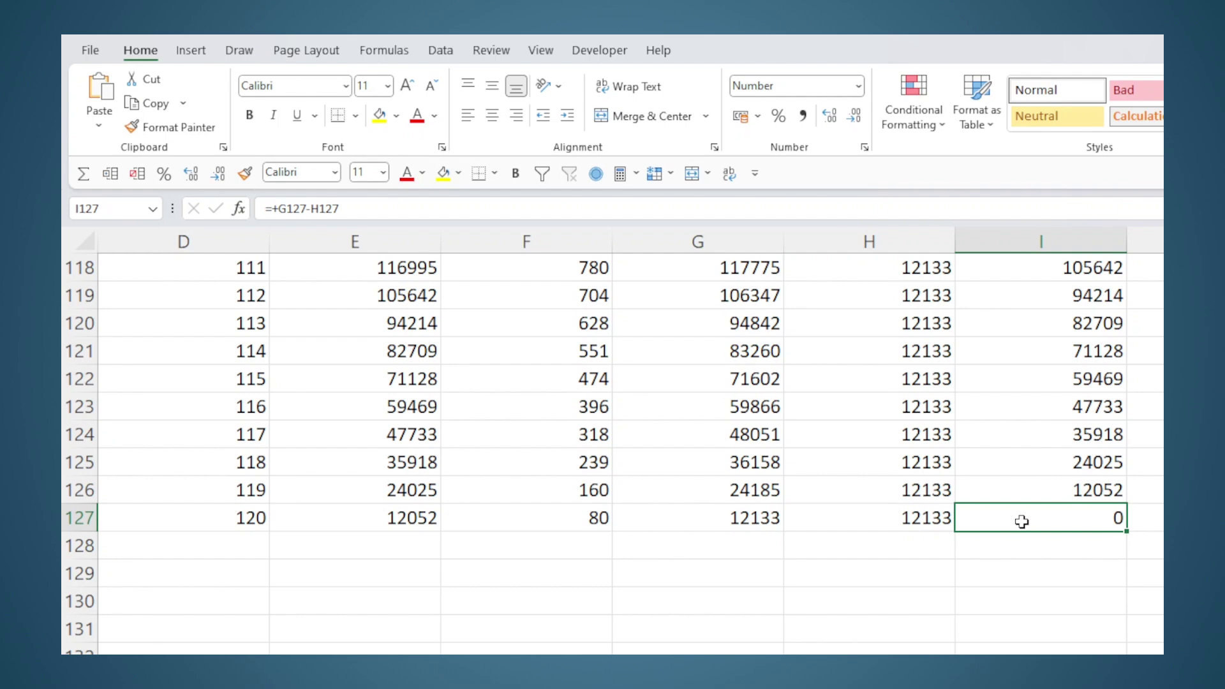
- Enter the label "Total Payment" in H1
scroll(1022, 522, up, 20)
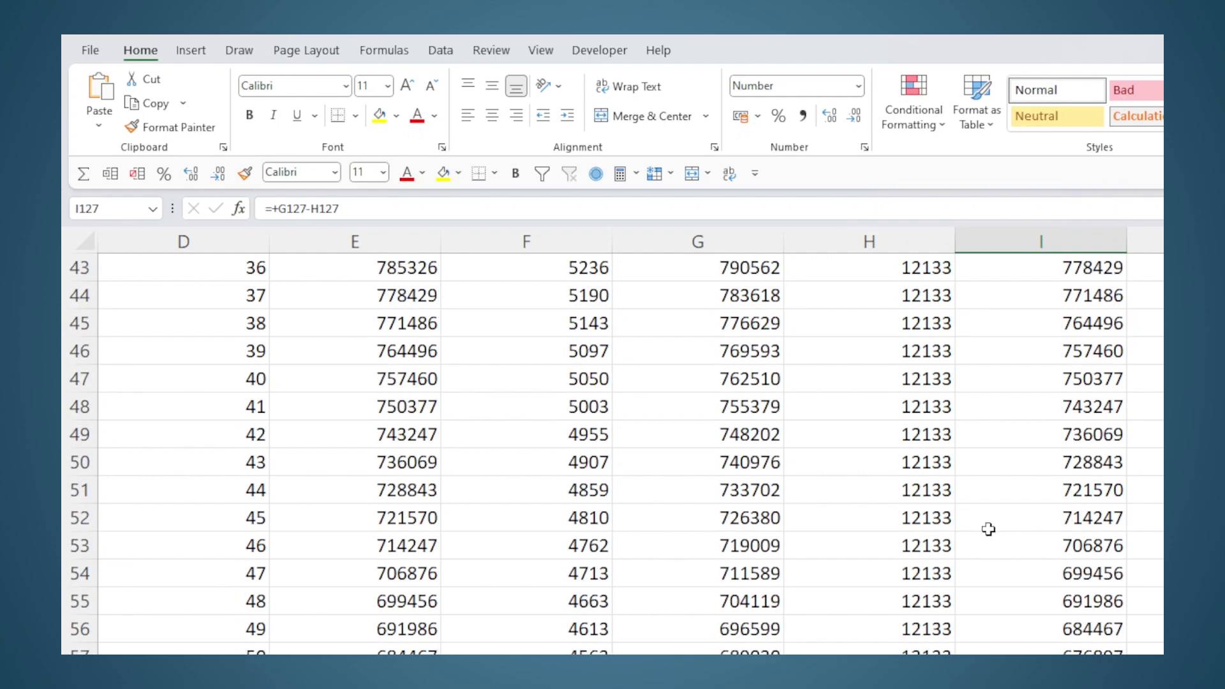
click(811, 270)
text(Total Payment)
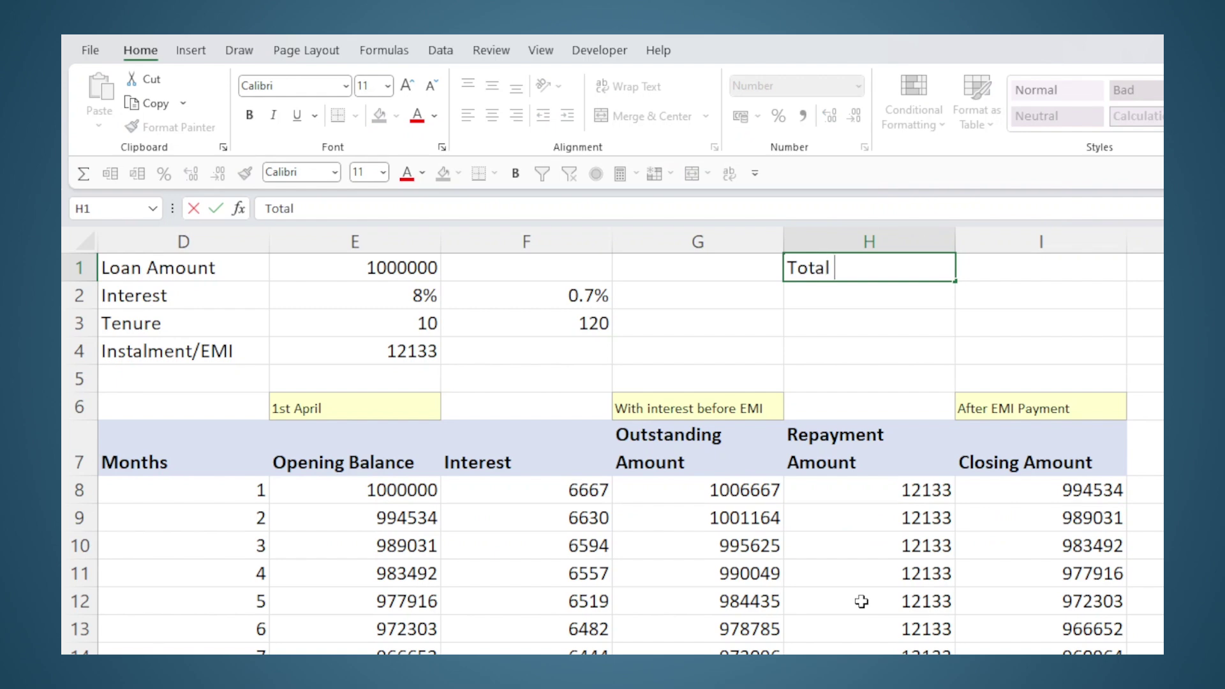
key(Return)
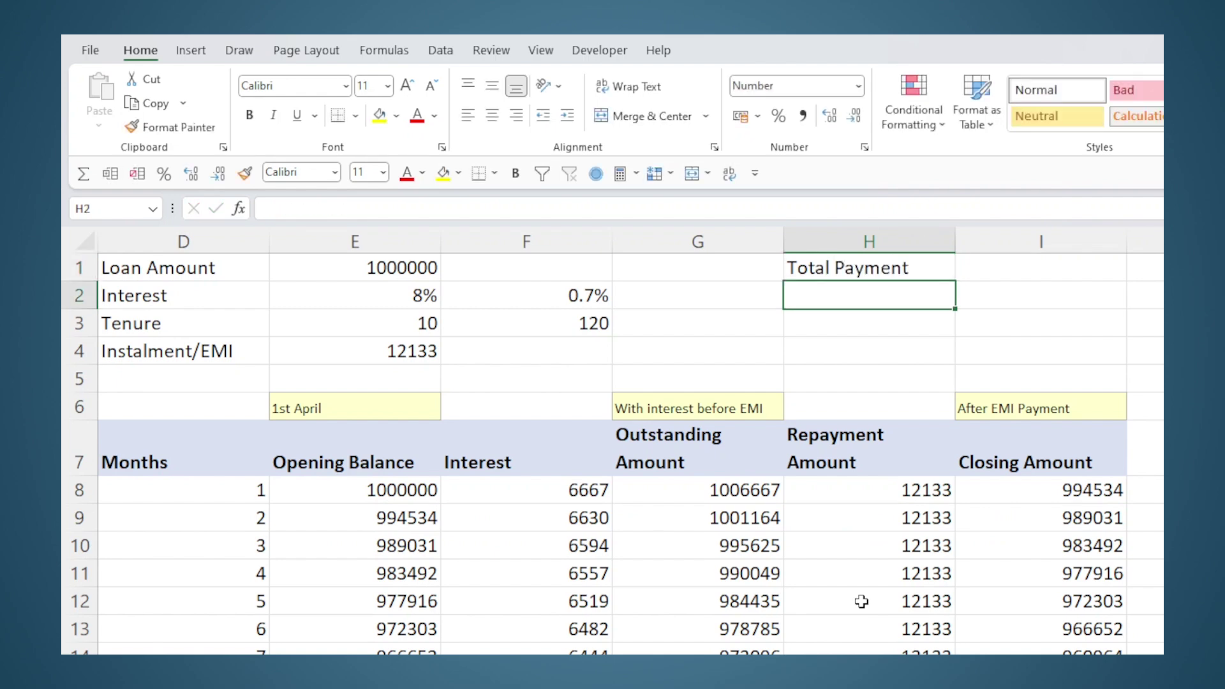
- Calculate the total payment in I1 by multiplying the instalment in E4 by the number of months in F3
click(993, 270)
text(+)
click(386, 351)
text(*)
click(492, 320)
key(Return)
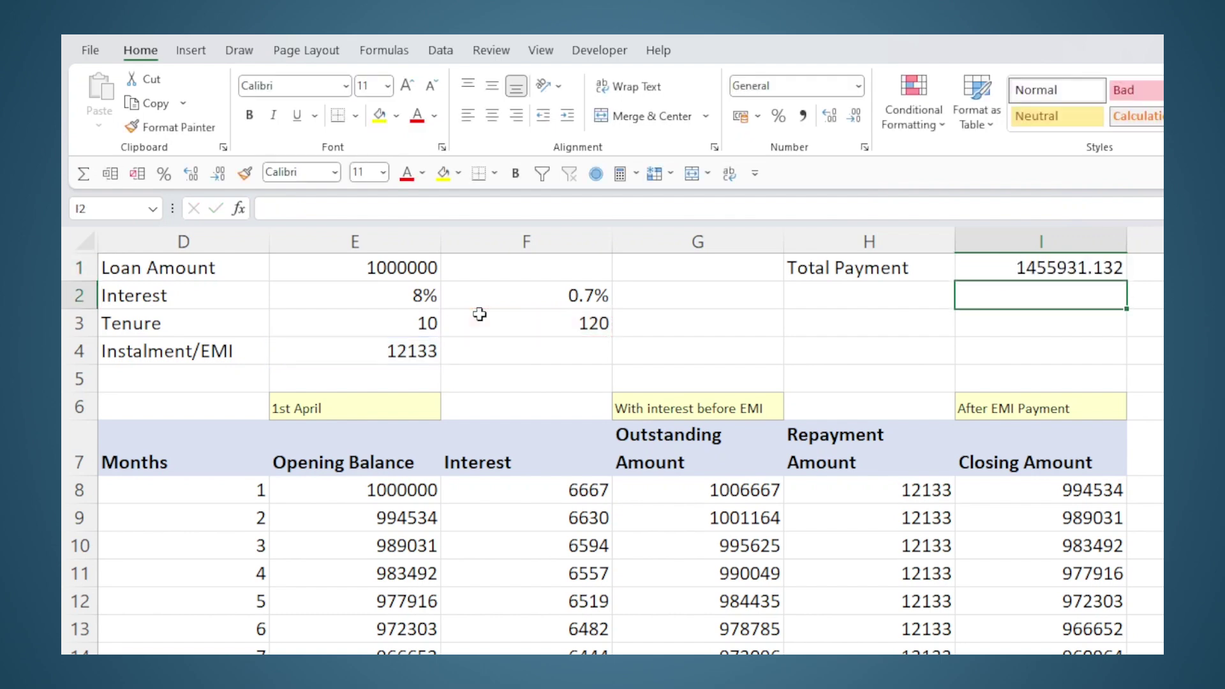
- Label H2 "Interest" and calculate the total interest in I2 by subtracting the loan amount in E1 from the total payment in I1
click(841, 301)
text(Interest)
click(968, 296)
text(+)
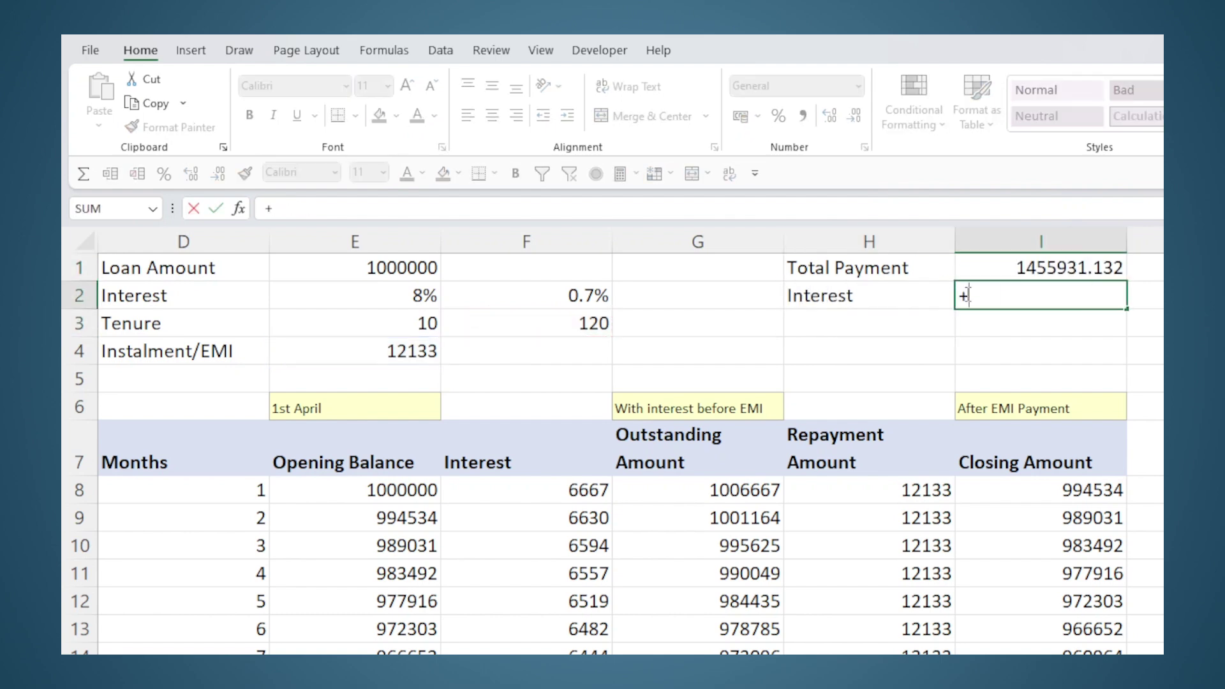
click(984, 275)
text(-)
click(399, 263)
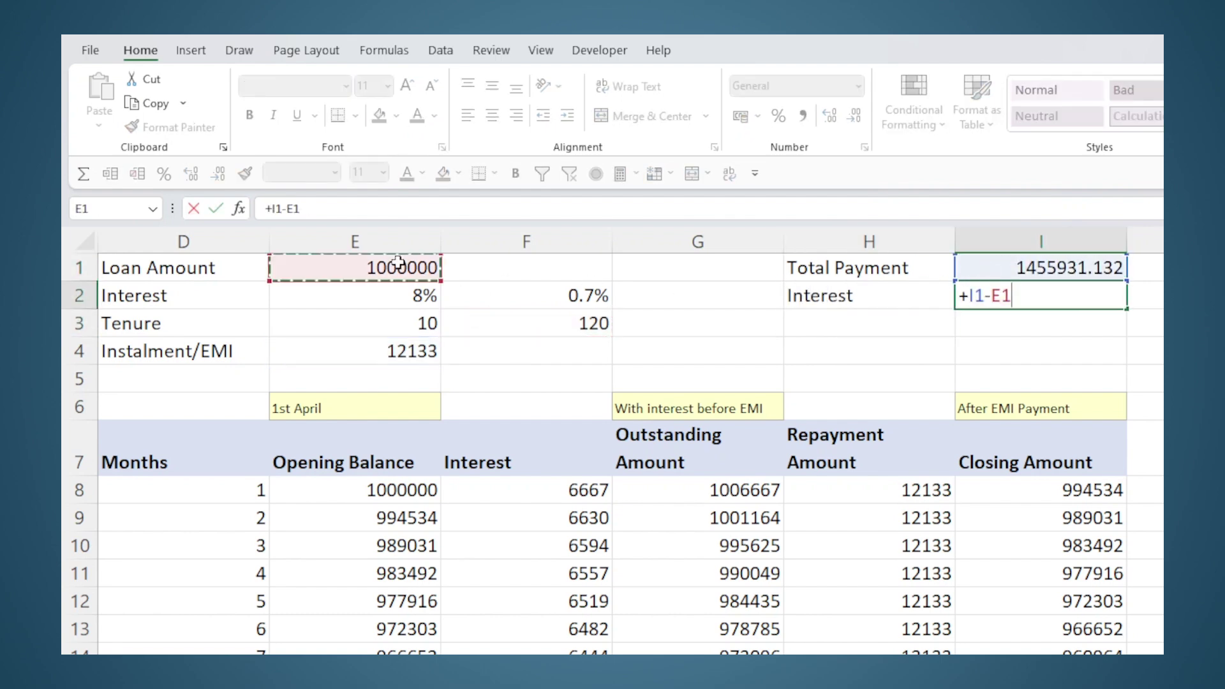
key(Return)
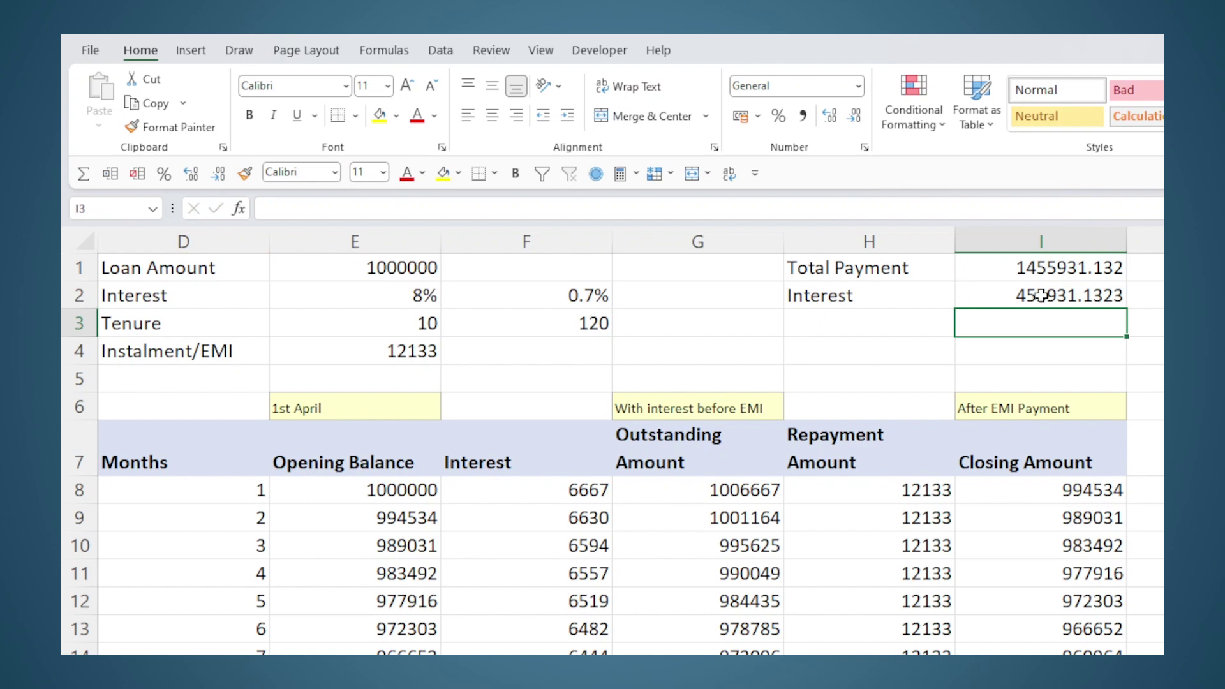
- Format the total payment and interest in I1:I2 to show no decimal places
drag(1044, 274, 1045, 289)
click(853, 116)
click(853, 117)
click(853, 116)
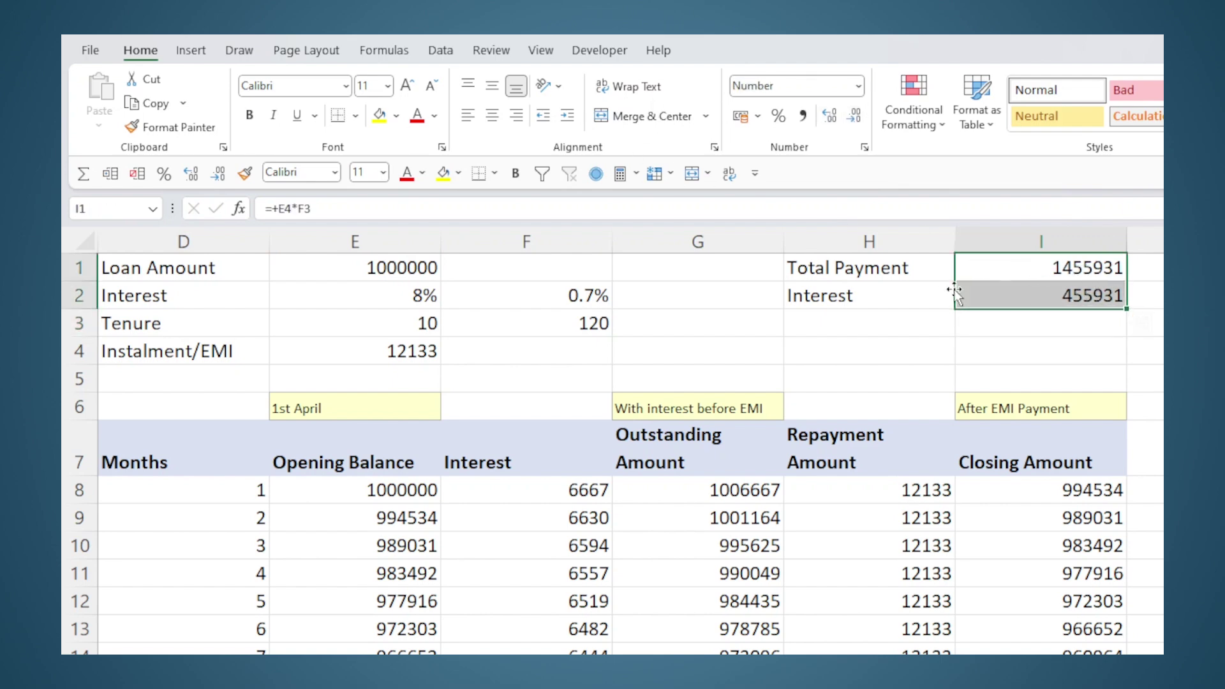
- Set the annual interest rate in E2 to 12%
click(417, 296)
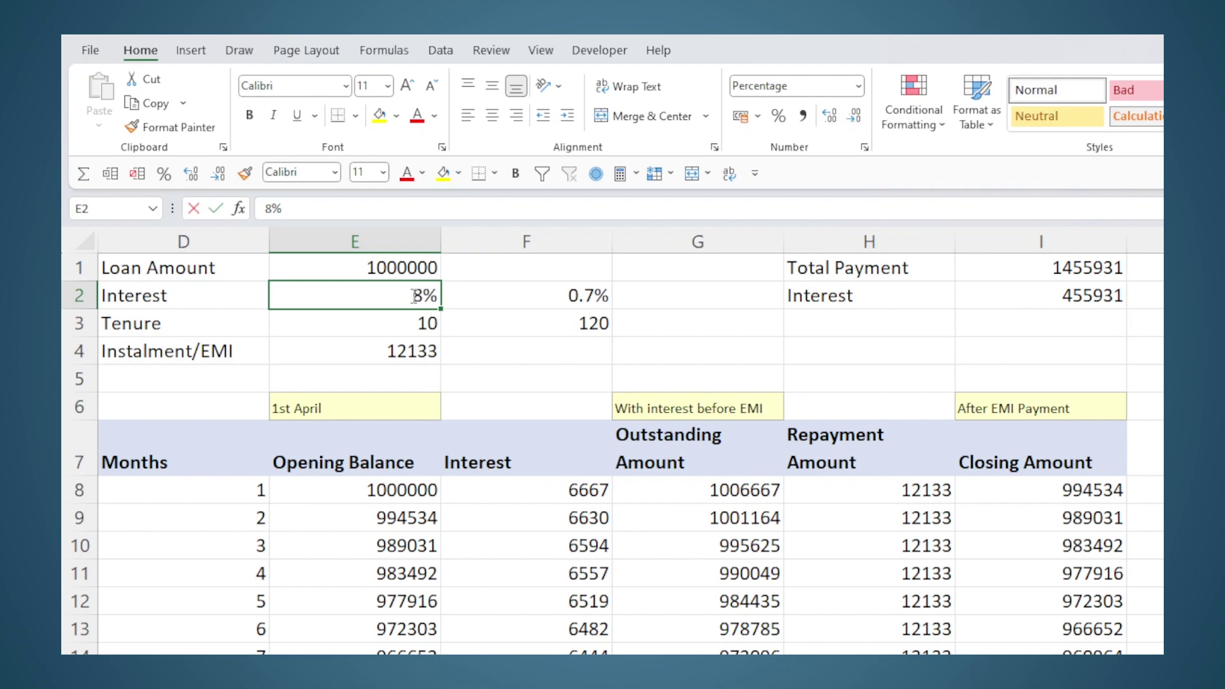
double_click(418, 296)
text(12)
key(Return)
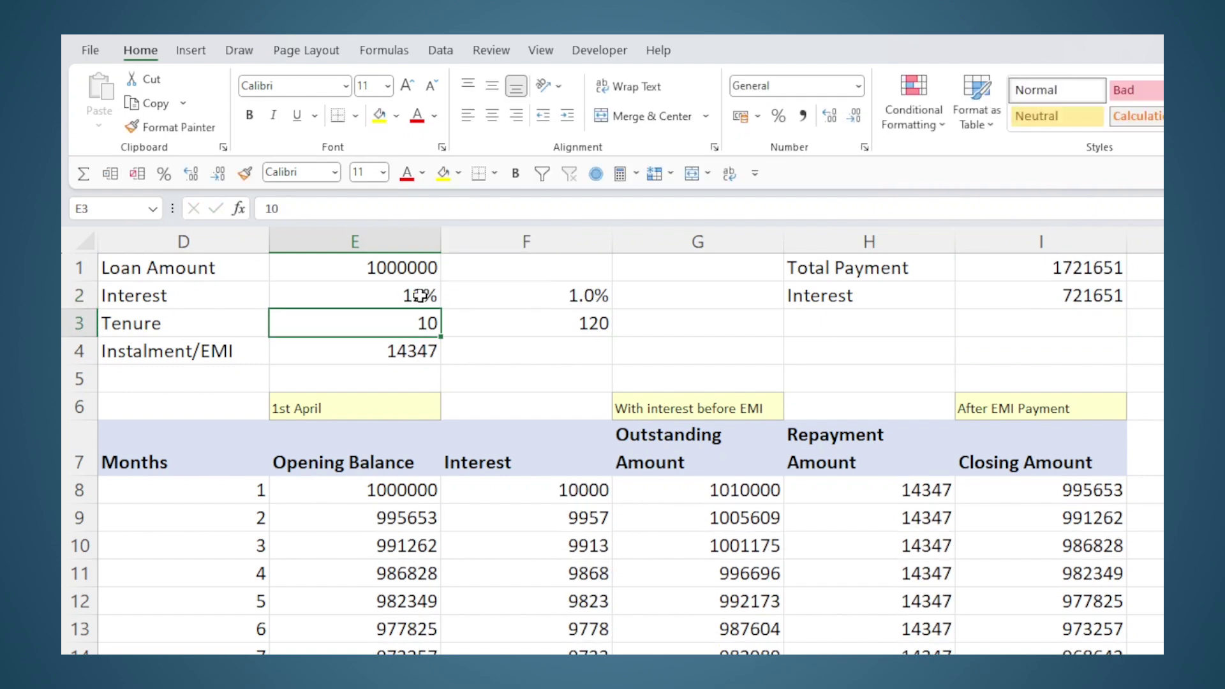
- Set the loan amount in E1 to 1500000
double_click(386, 274)
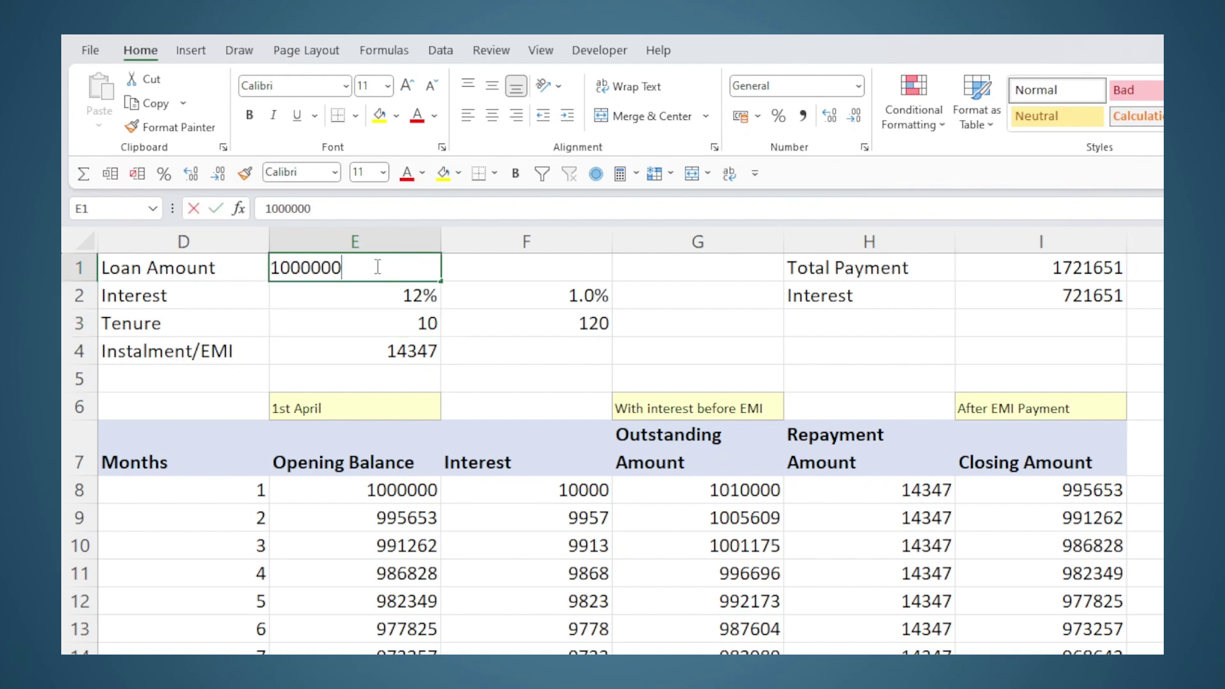
drag(281, 268, 291, 268)
text(5)
key(Return)
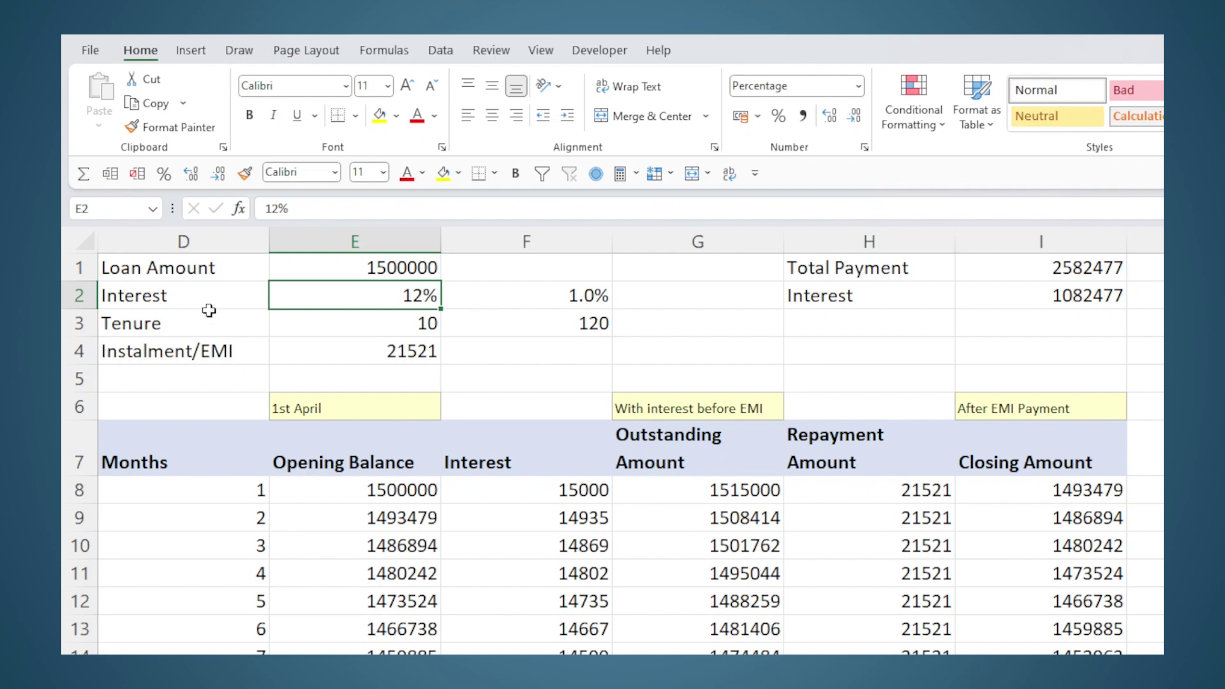
- Copy the whole loan calculation in D1:I127 and paste it beside the original, starting at K1
scroll(237, 316, down, 1)
scroll(236, 316, down, 1)
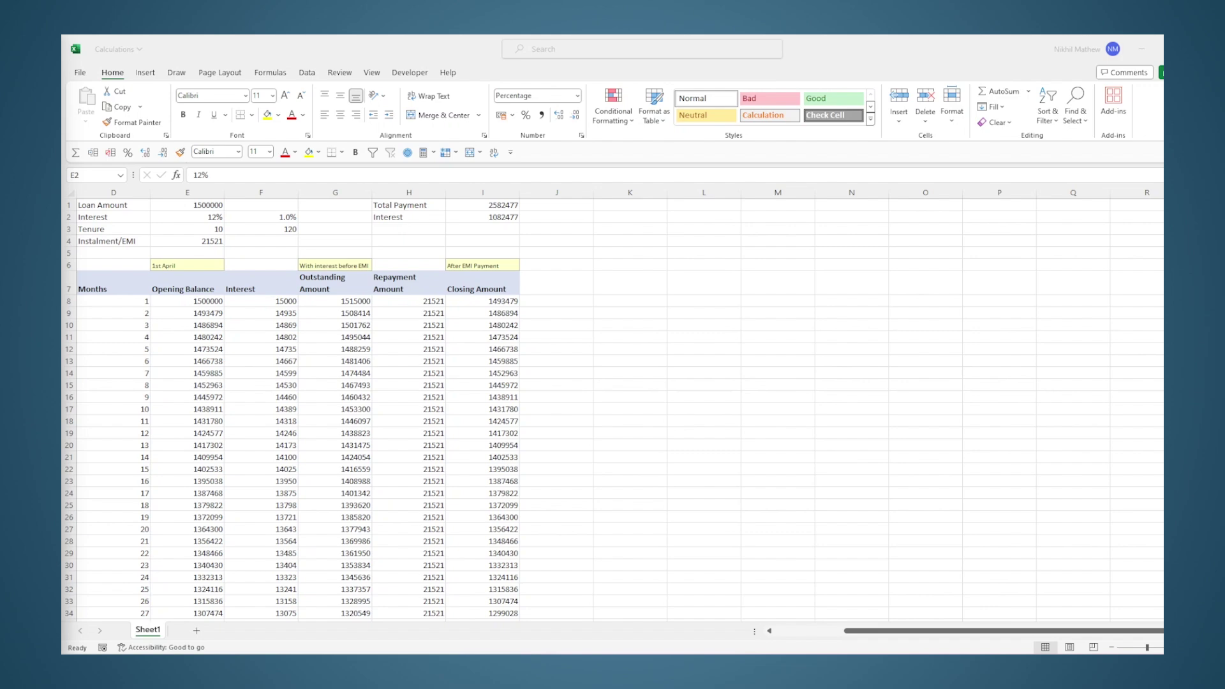
drag(114, 205, 479, 432)
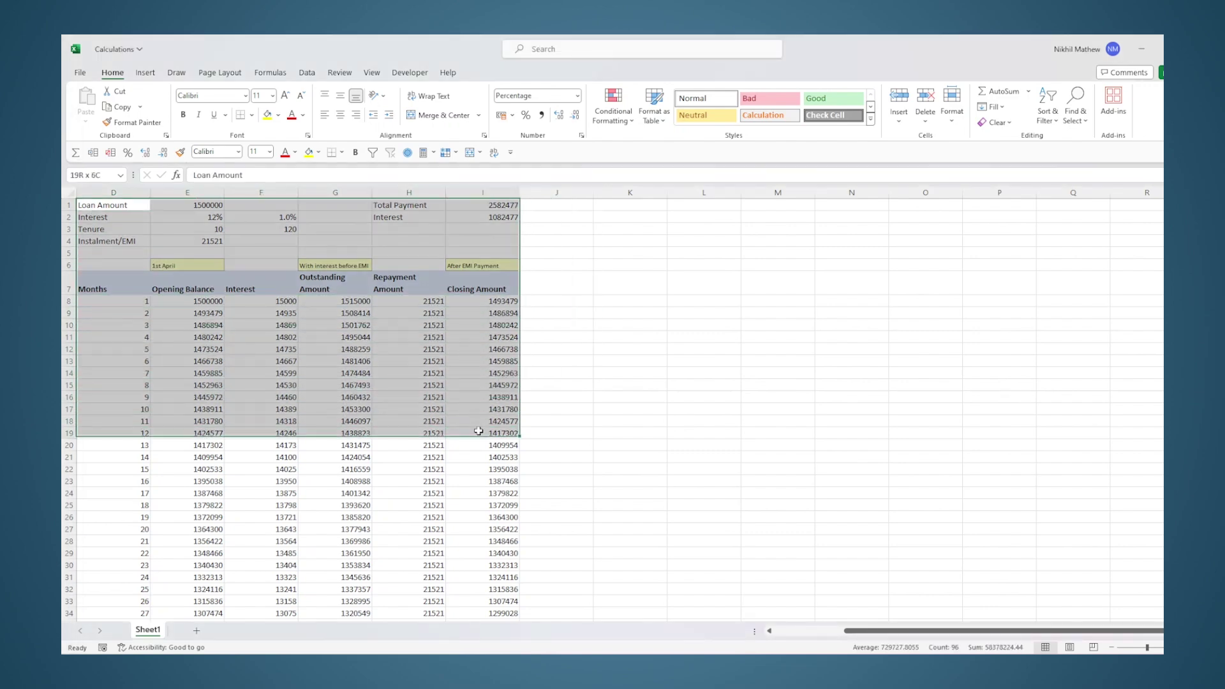
scroll(470, 460, down, 20)
scroll(468, 459, down, 17)
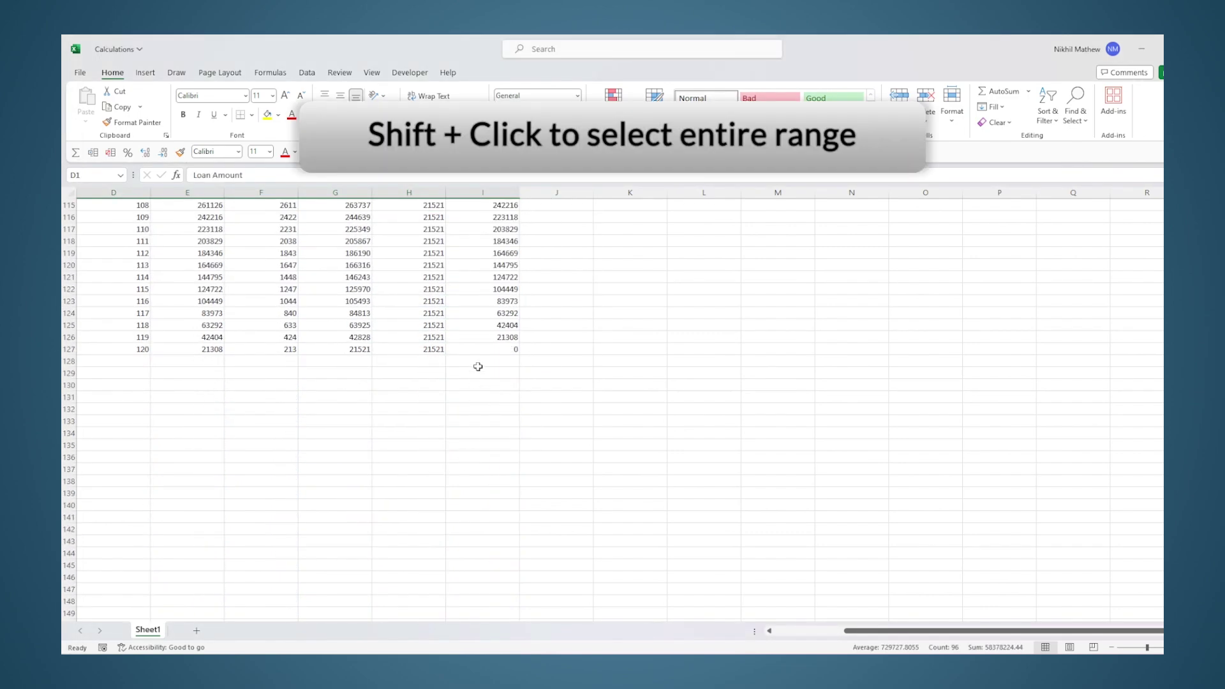
shift+click(478, 347)
key(ctrl+c)
scroll(478, 347, up, 20)
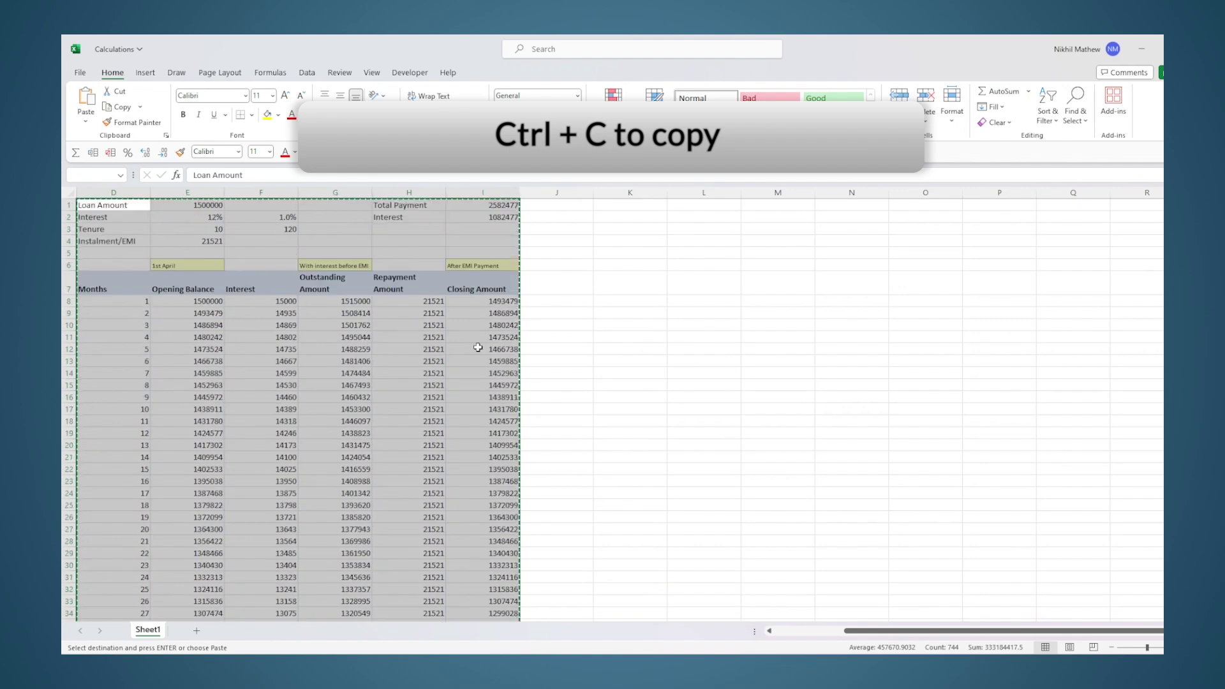
click(630, 205)
key(ctrl+v)
- Examine the copied schedule's month 1 formulas and the instalment formula in L4 to check which cells they reference
click(711, 301)
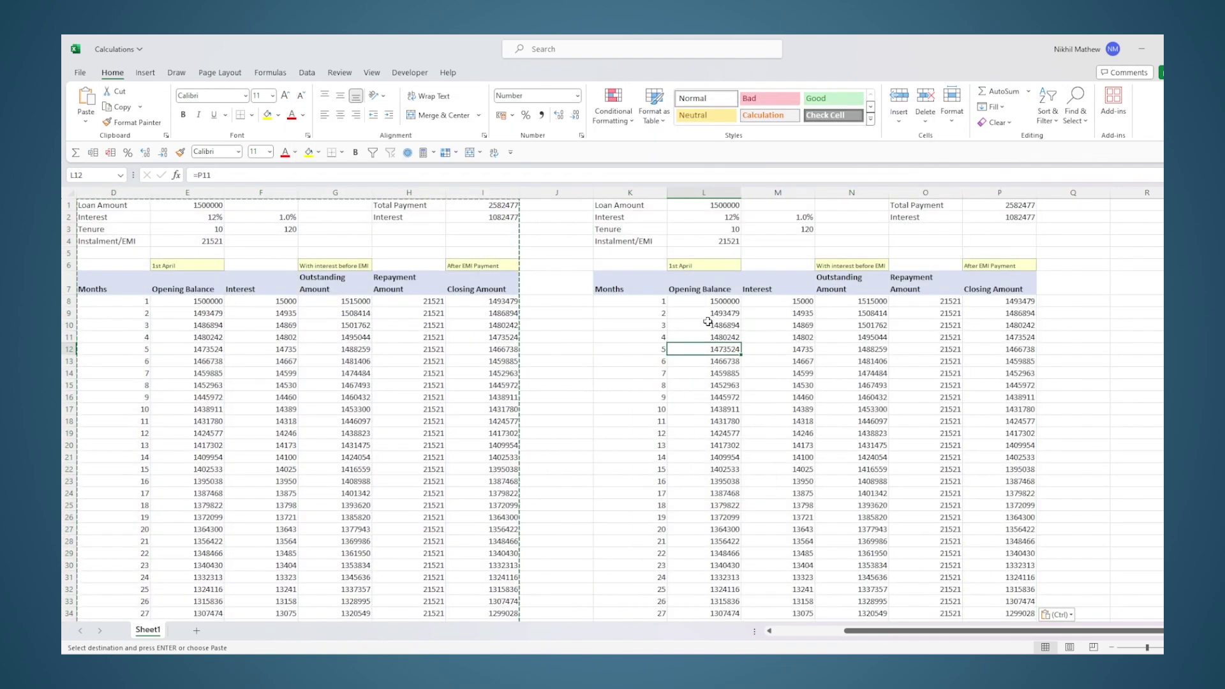
key(Escape)
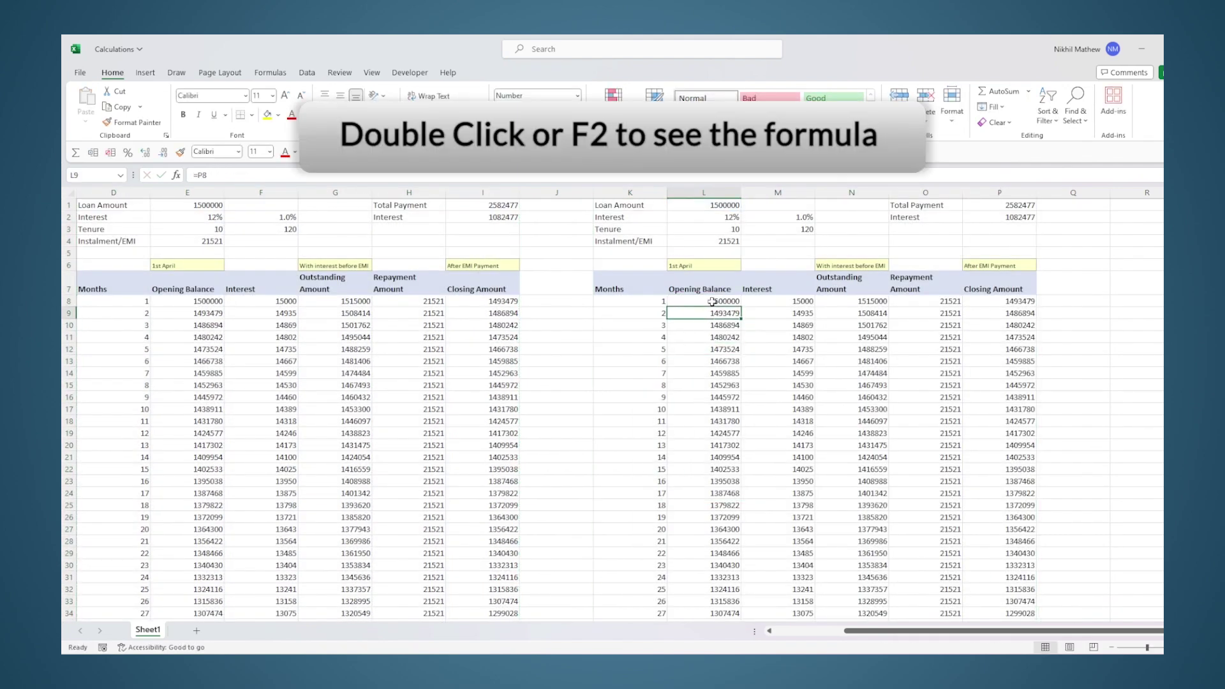
double_click(775, 300)
key(Escape)
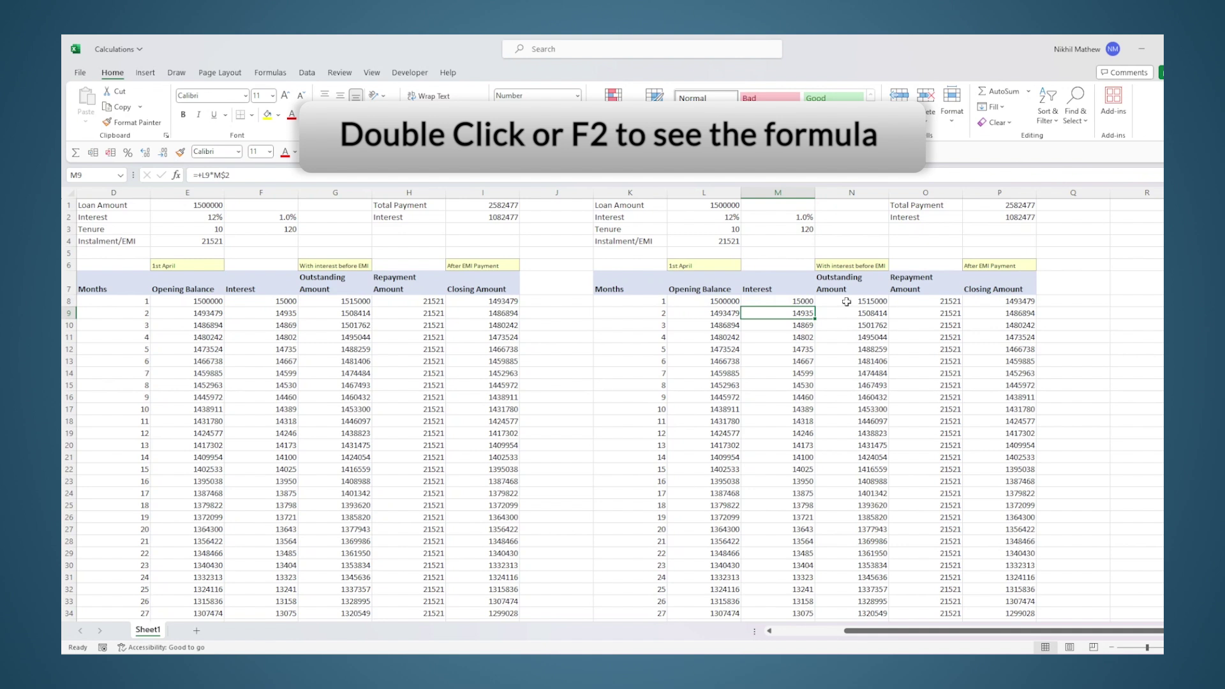
double_click(881, 301)
key(Return)
double_click(881, 301)
key(Escape)
double_click(986, 301)
key(Escape)
double_click(700, 241)
key(Return)
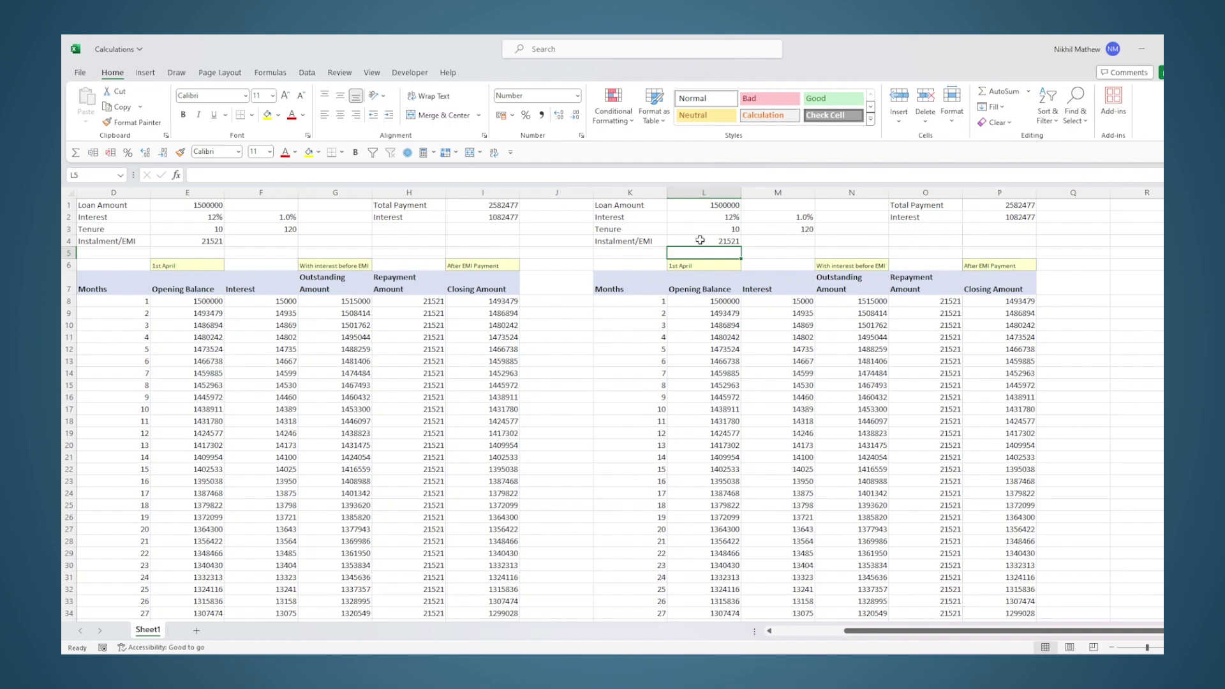
- Try locking the rate reference in F8 as $F$2 and copying that formula into M8 to inspect its reference
double_click(271, 300)
key(Return)
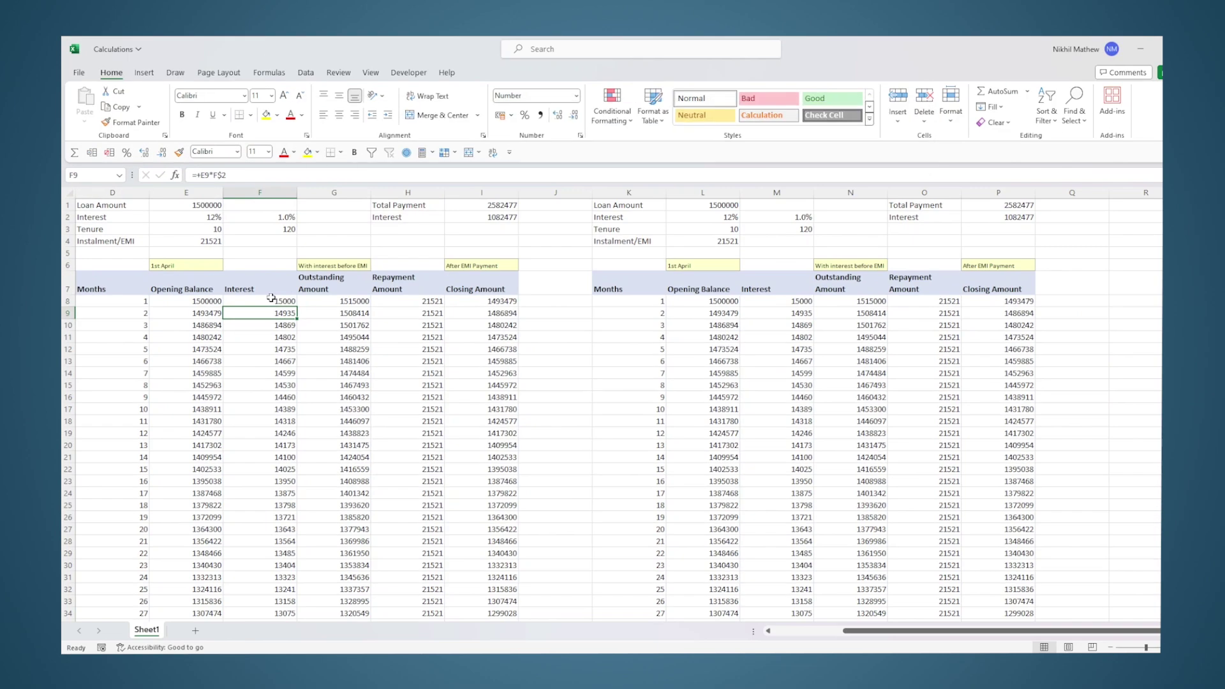
click(271, 300)
key(ctrl+c)
click(764, 302)
key(ctrl+v)
double_click(763, 303)
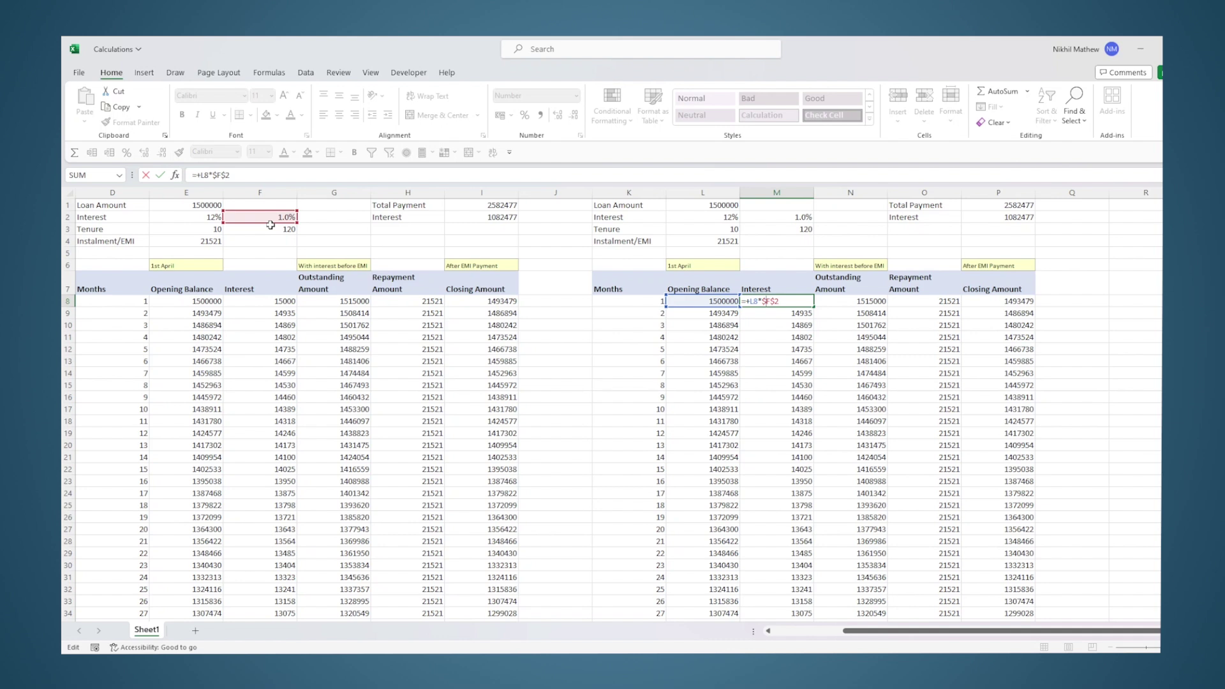
key(Return)
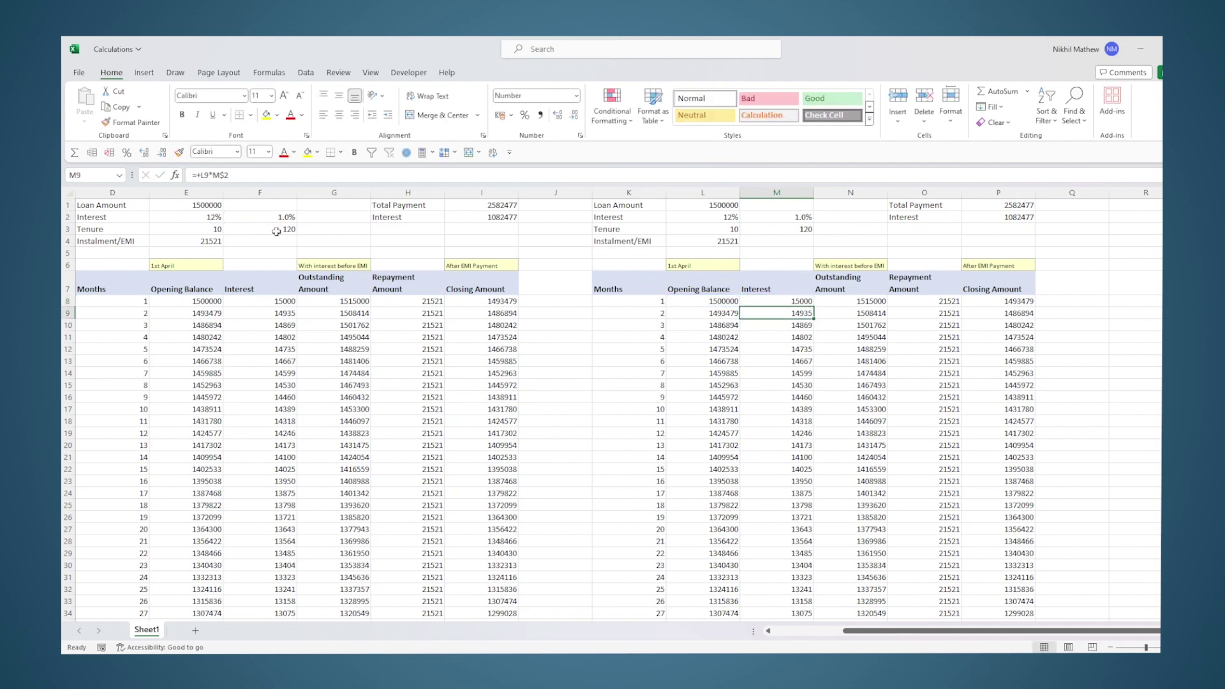
- Undo the formula pasted into M8
key(Up)
key(Left)
key(Left)
key(Left)
key(Left)
key(Left)
key(Left)
key(Left)
key(ctrl+c)
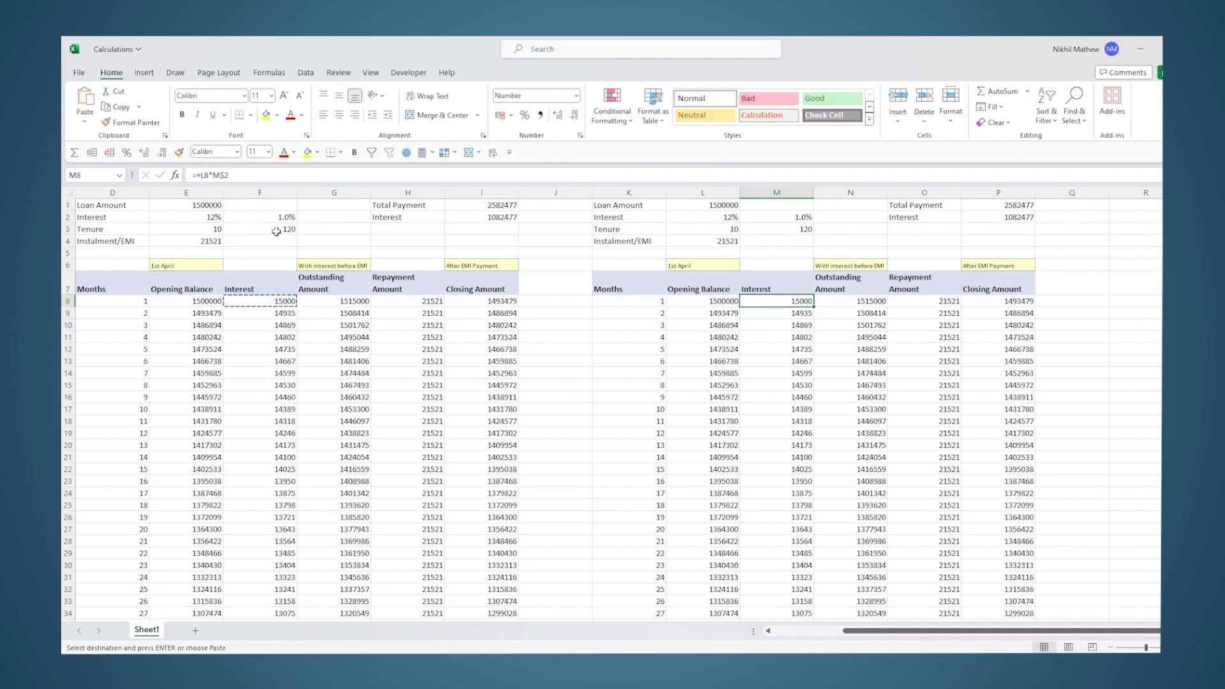
click(279, 349)
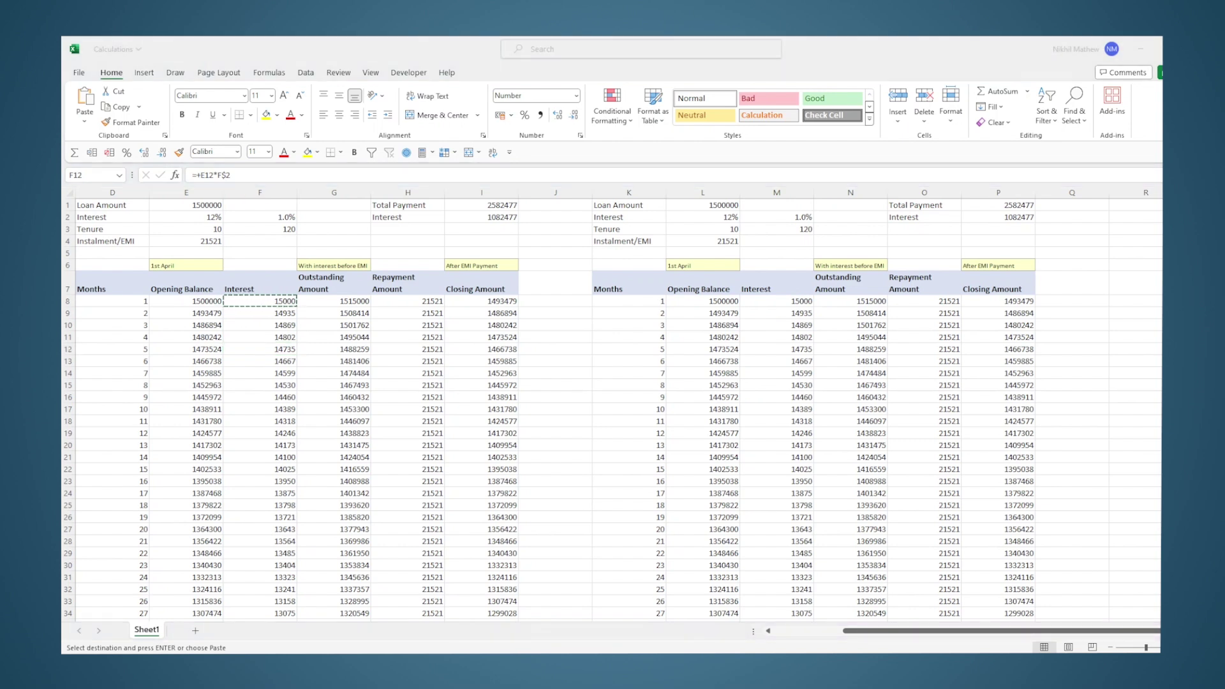
click(700, 220)
key(ctrl+z)
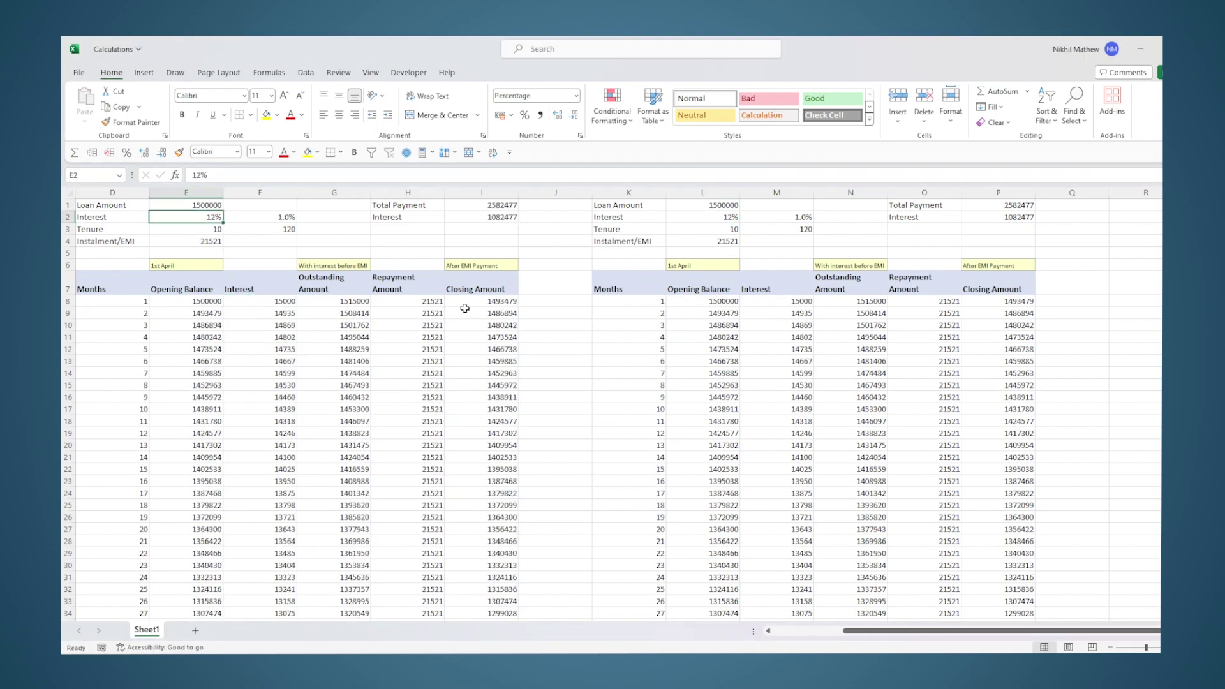
- Set the copied loan's annual interest rate in L2 to 10%
click(715, 219)
text(10)
key(Return)
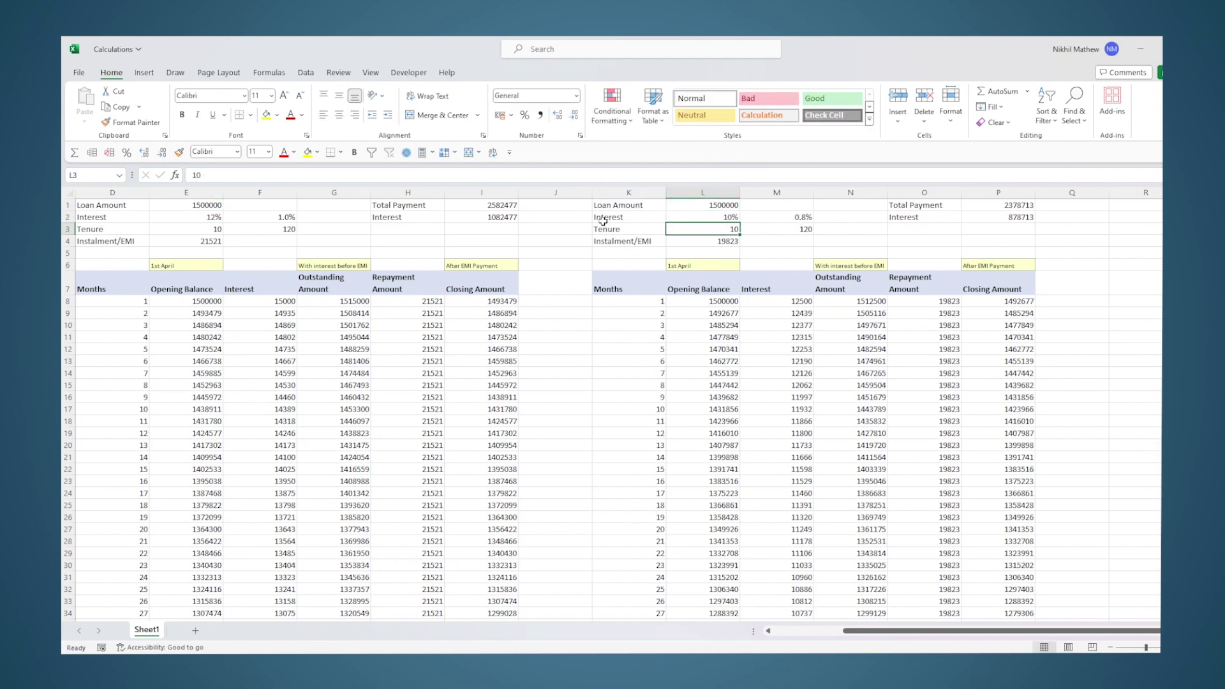
- Compare the total payment and interest in P1:P2 with those in I1:I2
drag(995, 206, 980, 217)
drag(500, 205, 506, 215)
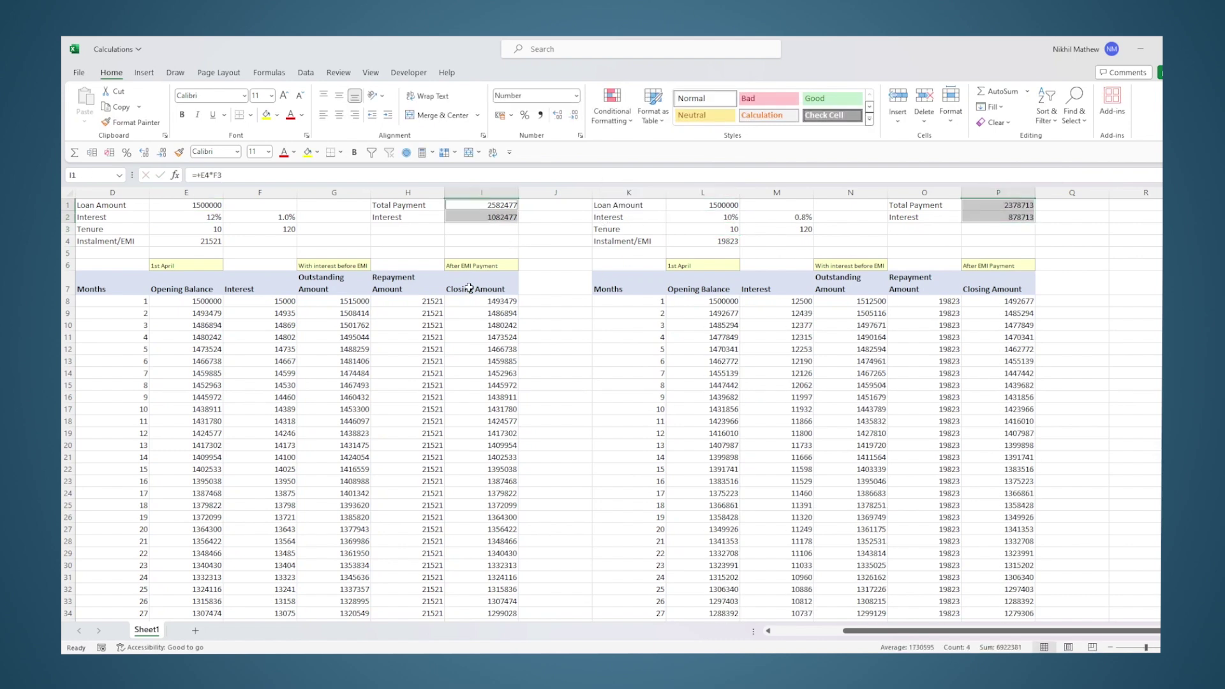
click(478, 244)
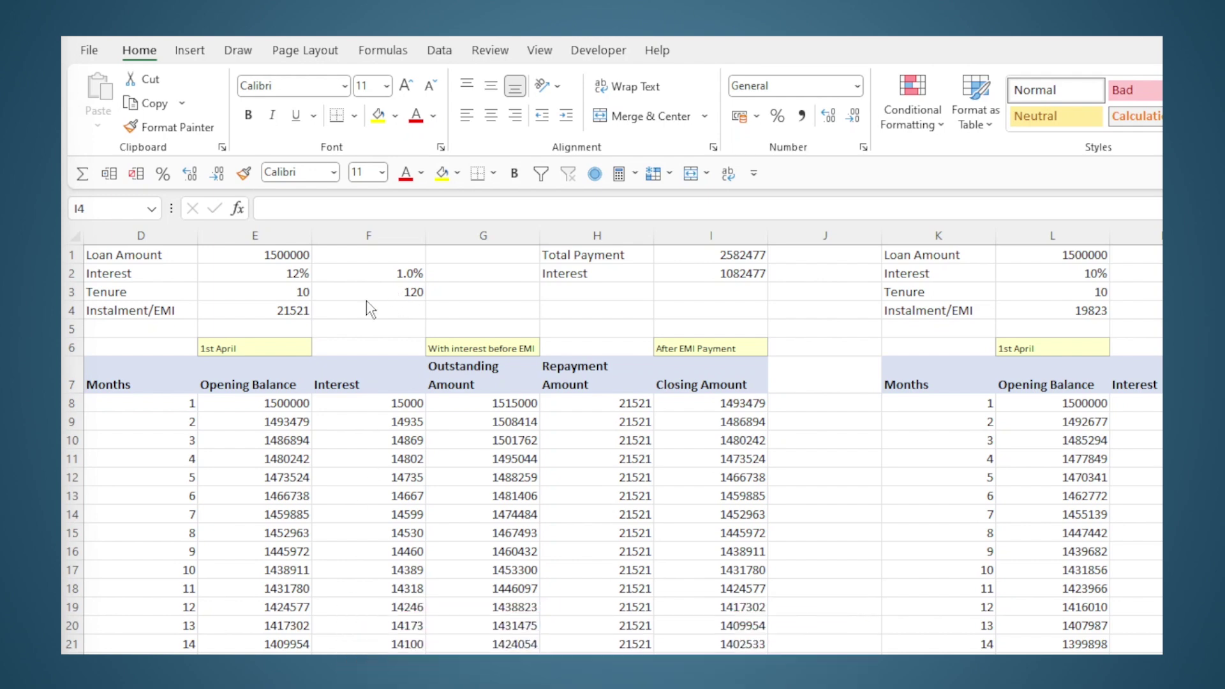
- Examine the interest rates in E2:F2 and how the instalment formula in E4 and the interest formula in F8 reference them
drag(293, 275, 358, 274)
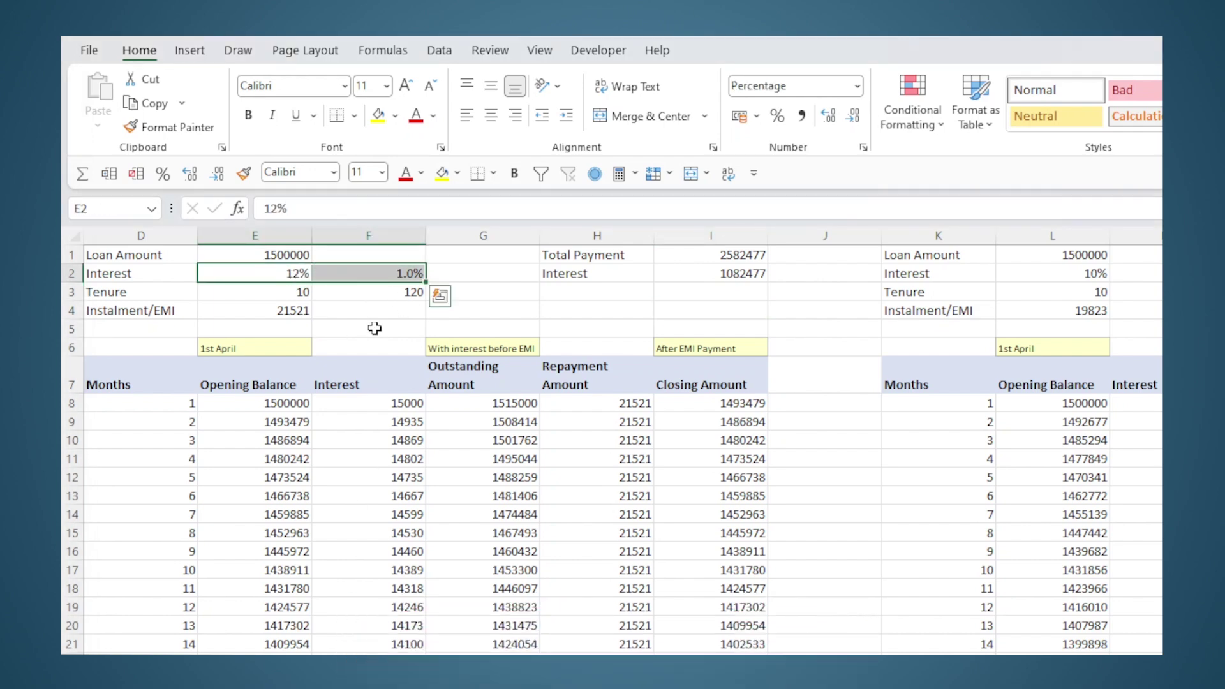
double_click(298, 311)
key(Return)
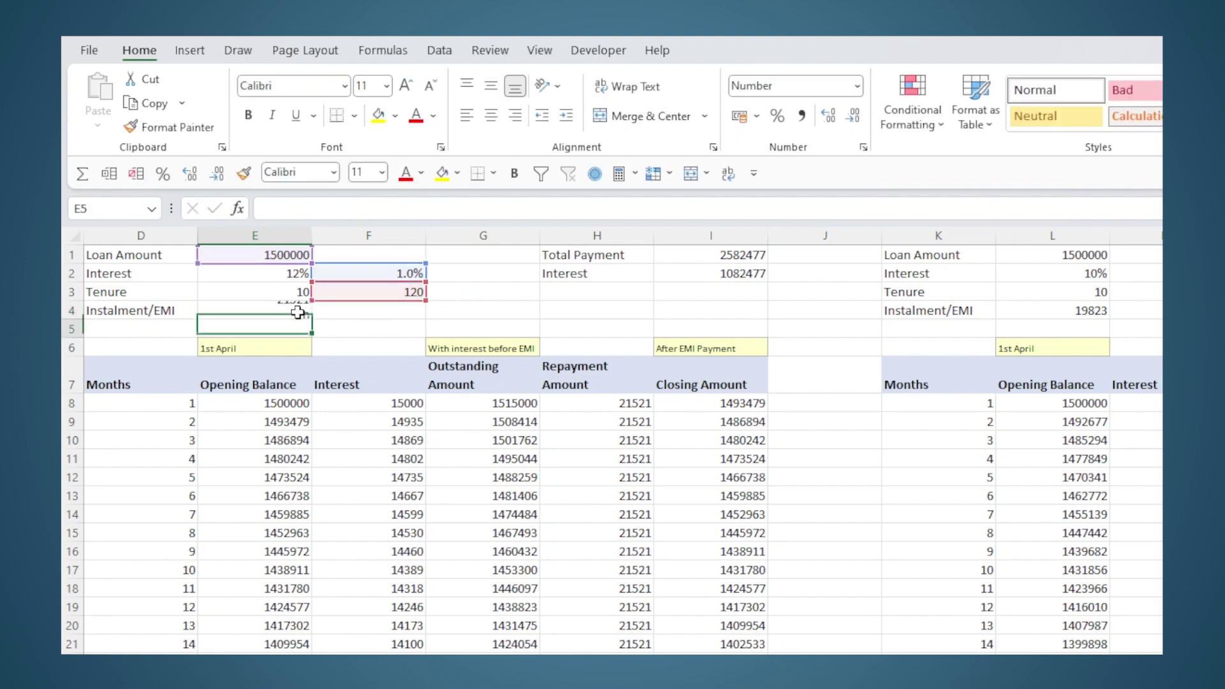
double_click(361, 401)
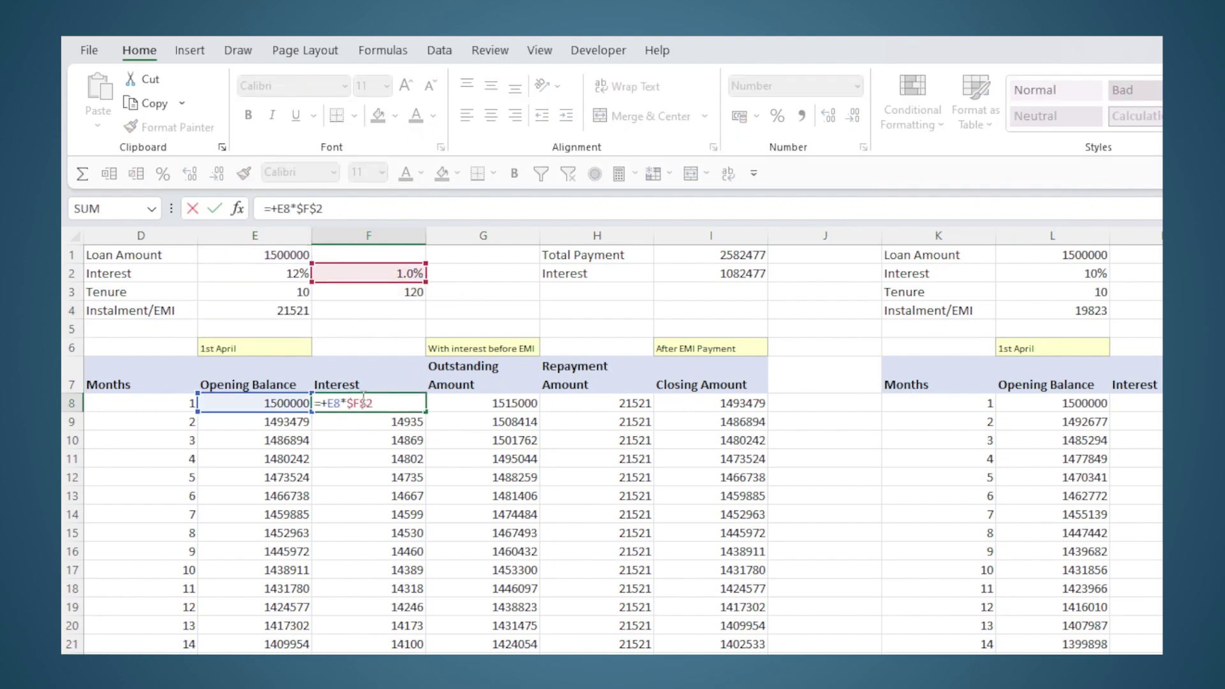
key(Return)
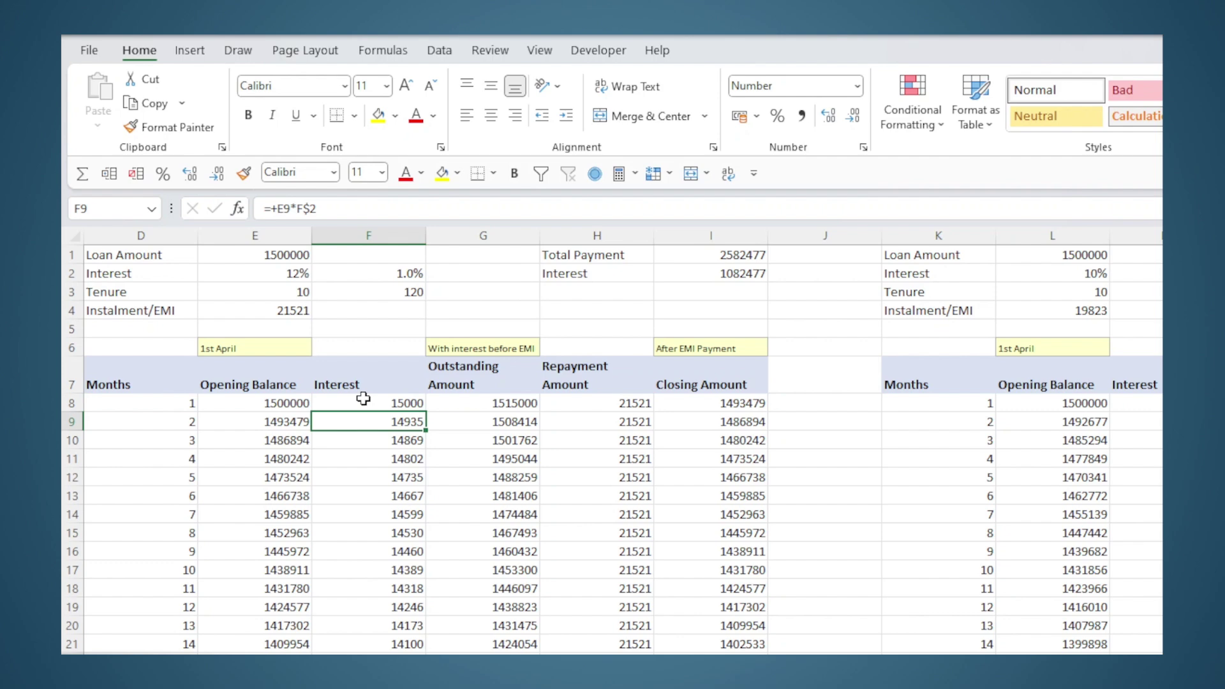
- Change the rate reference in the F8 interest formula to F$2
click(363, 401)
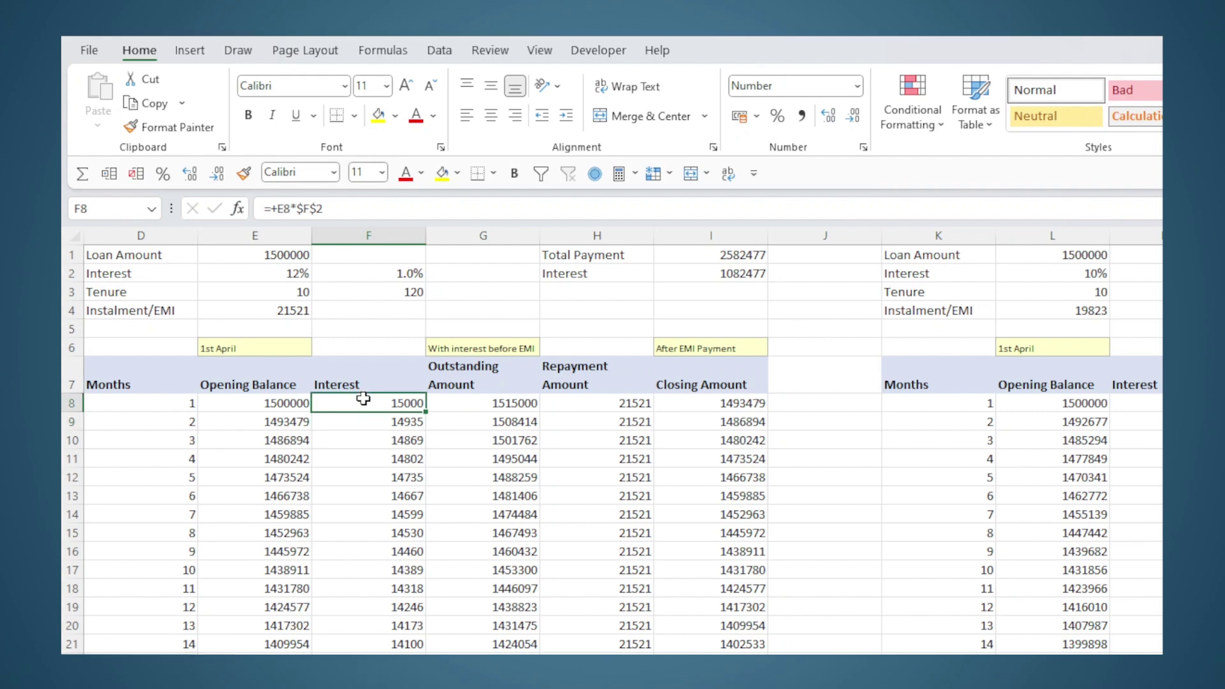
double_click(298, 208)
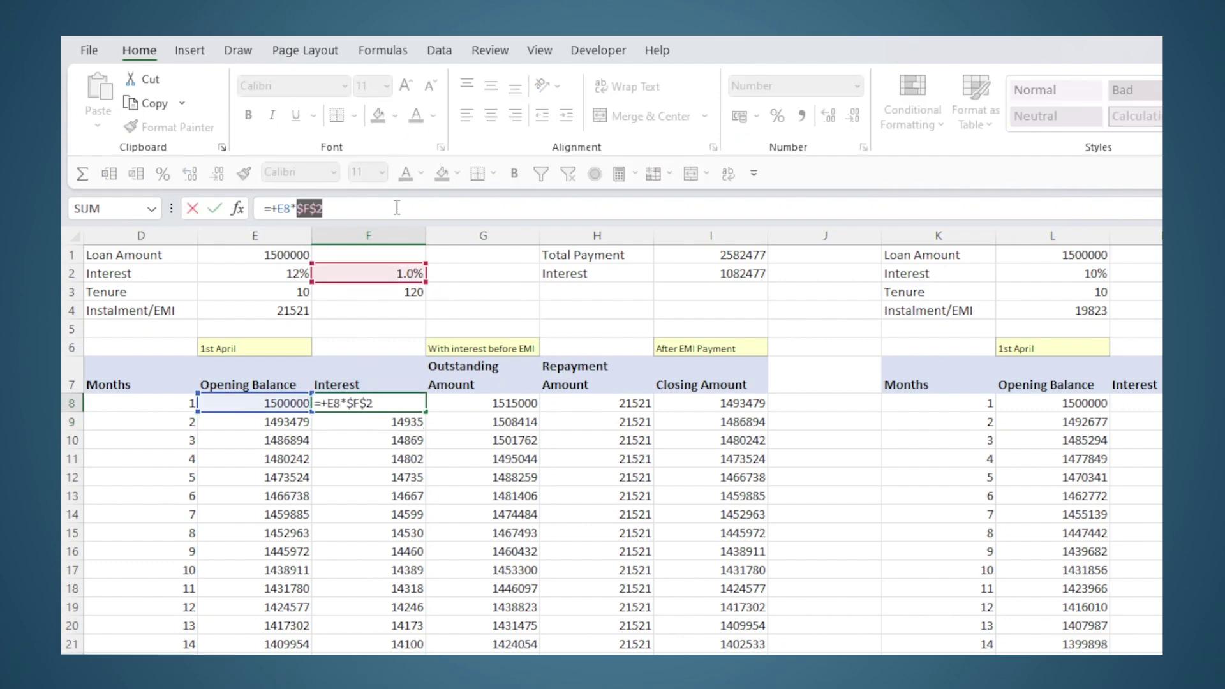
text(F$2)
key(Return)
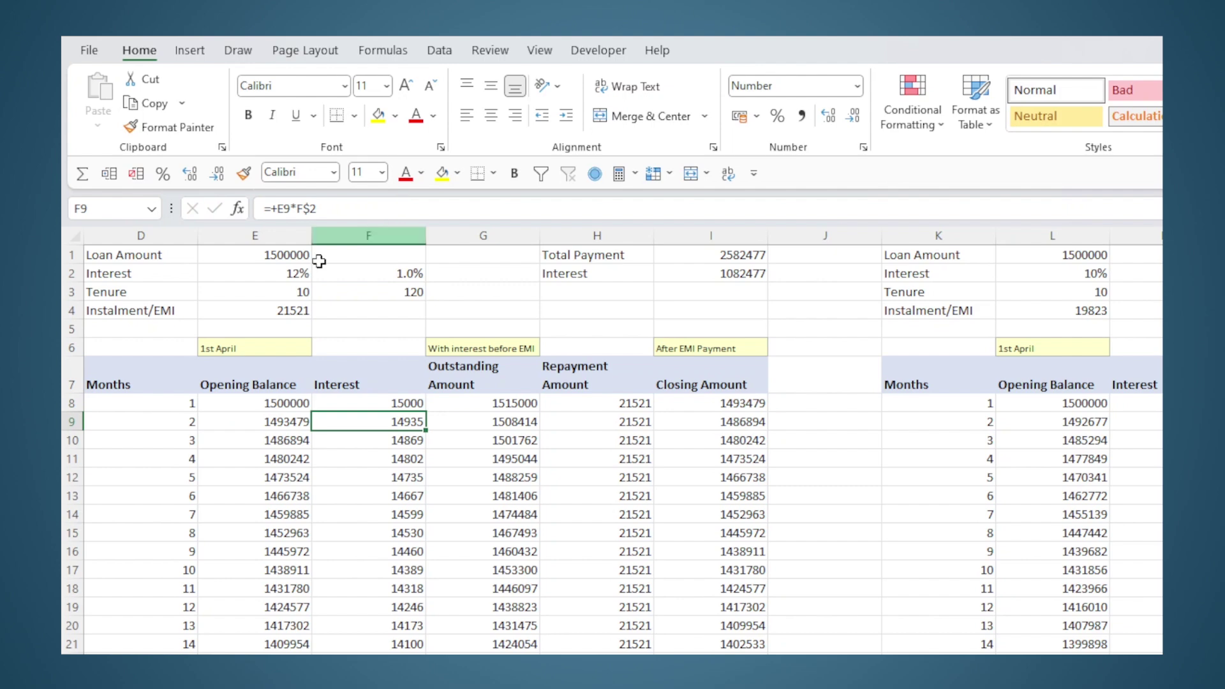
- Try a hard-coded rate of 1 instead of the cell reference in the E4 PMT formula
click(293, 310)
key(F2)
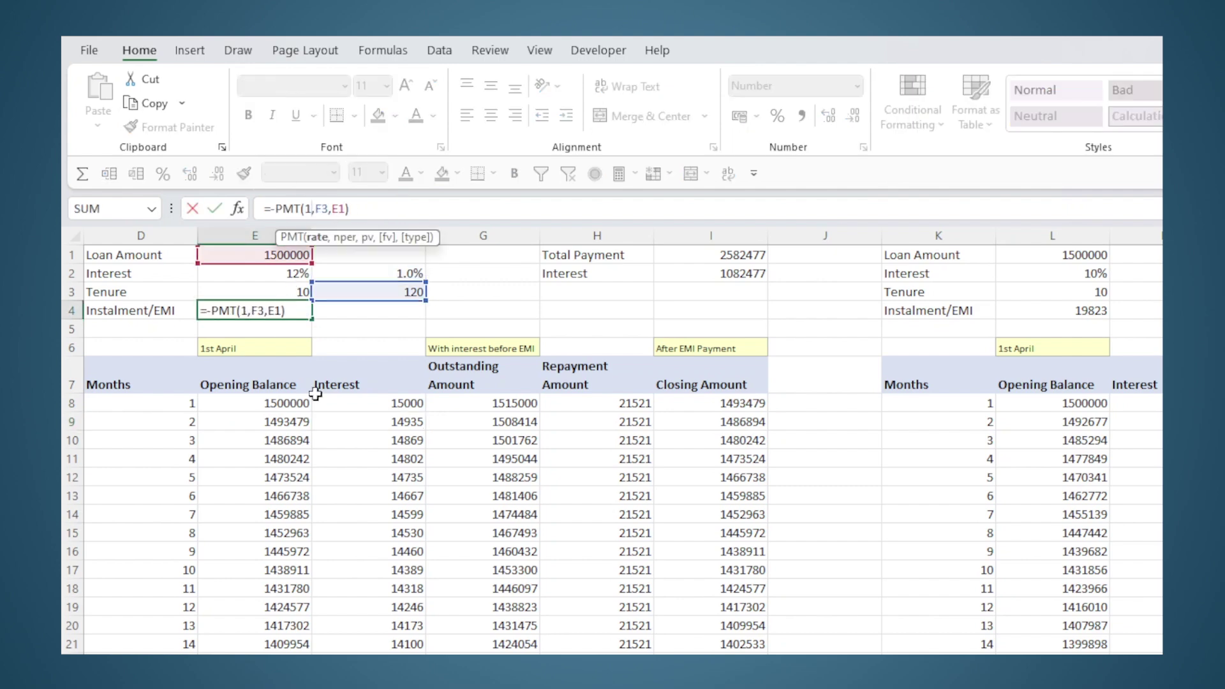
key(Return)
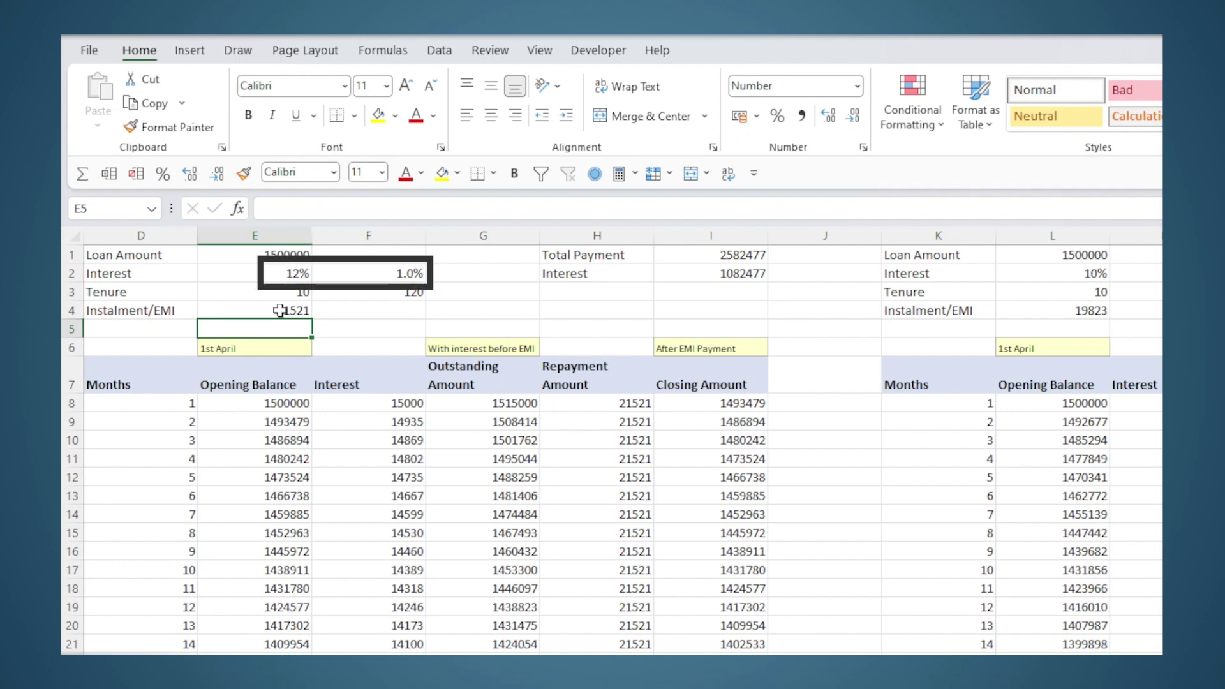
click(295, 273)
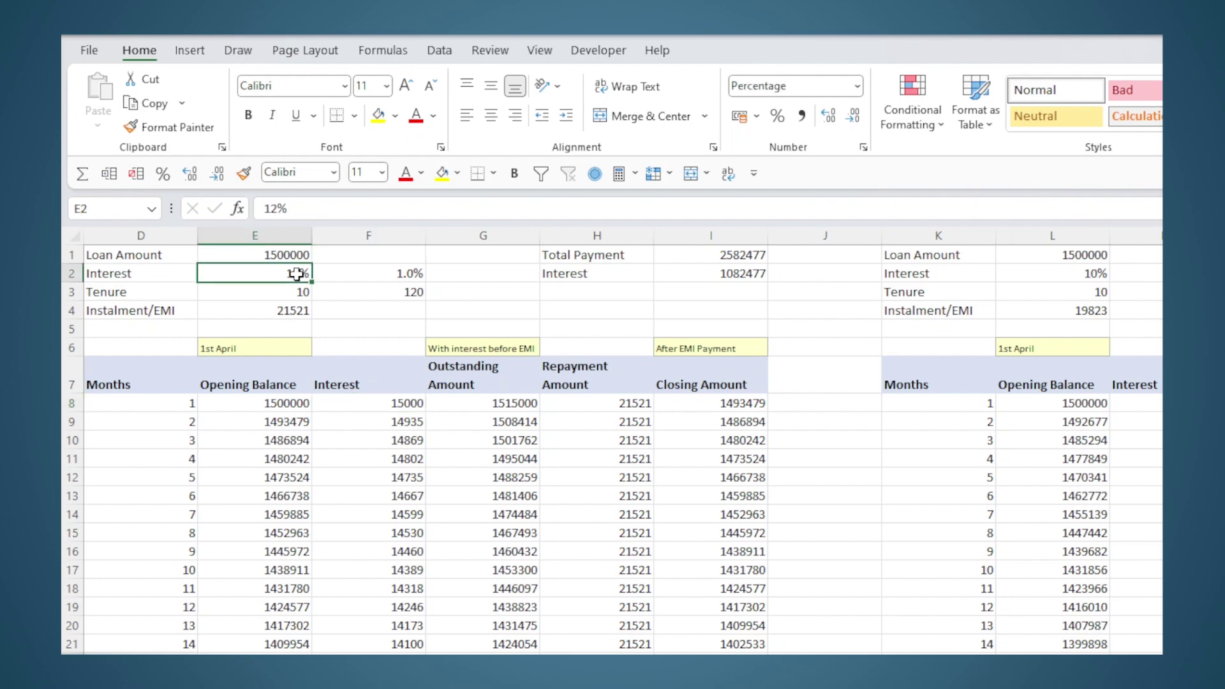
- Try an annual interest rate of 15% in E2, and undo the change
double_click(300, 273)
drag(301, 274, 292, 274)
text(5)
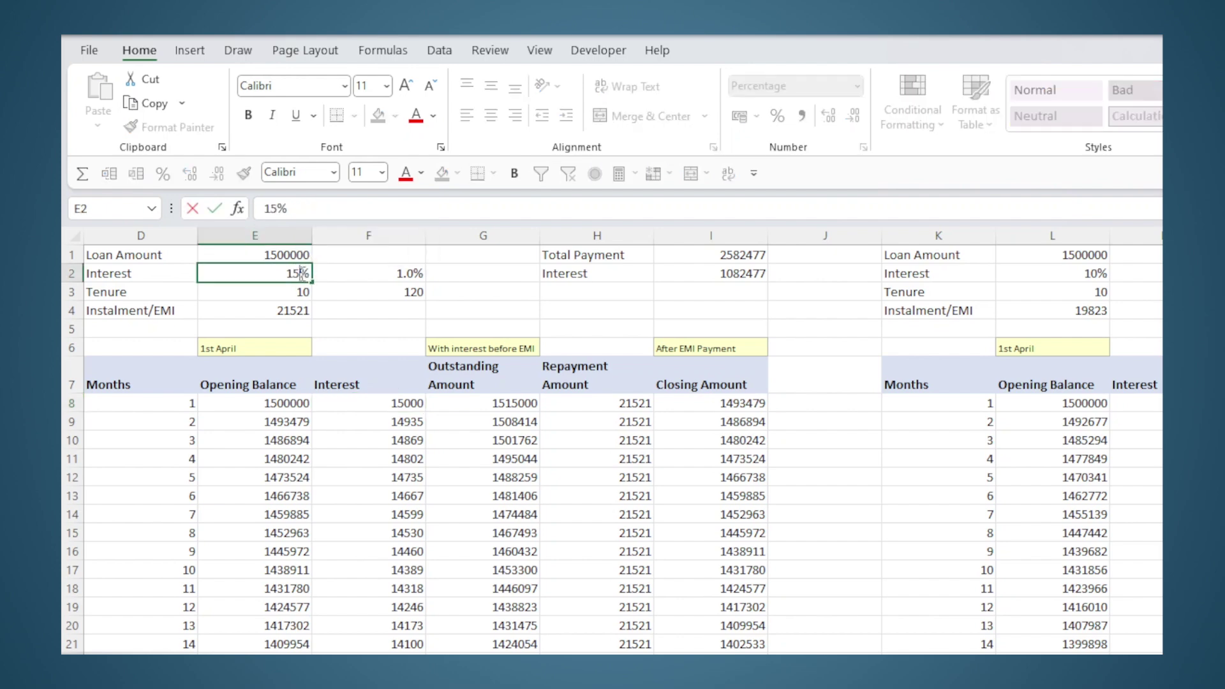
key(Return)
key(ctrl+z)
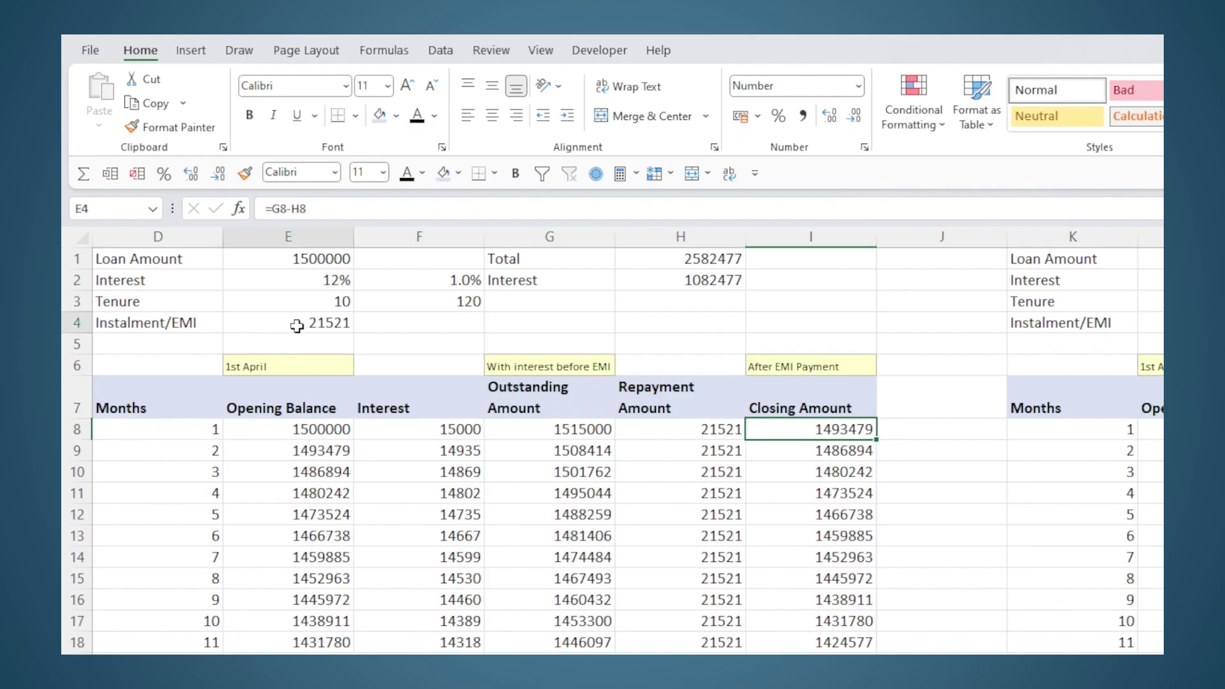
- Add a future value of 50000 to the PMT instalment formula in E4
click(300, 324)
click(356, 209)
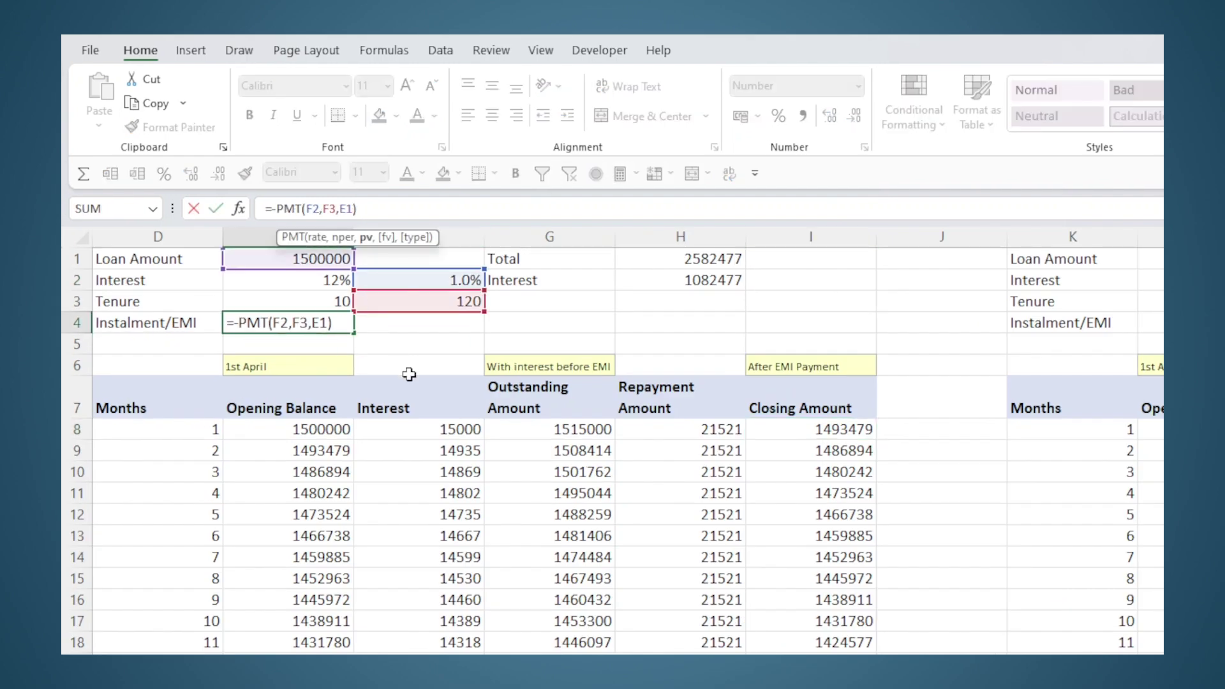
text(,)
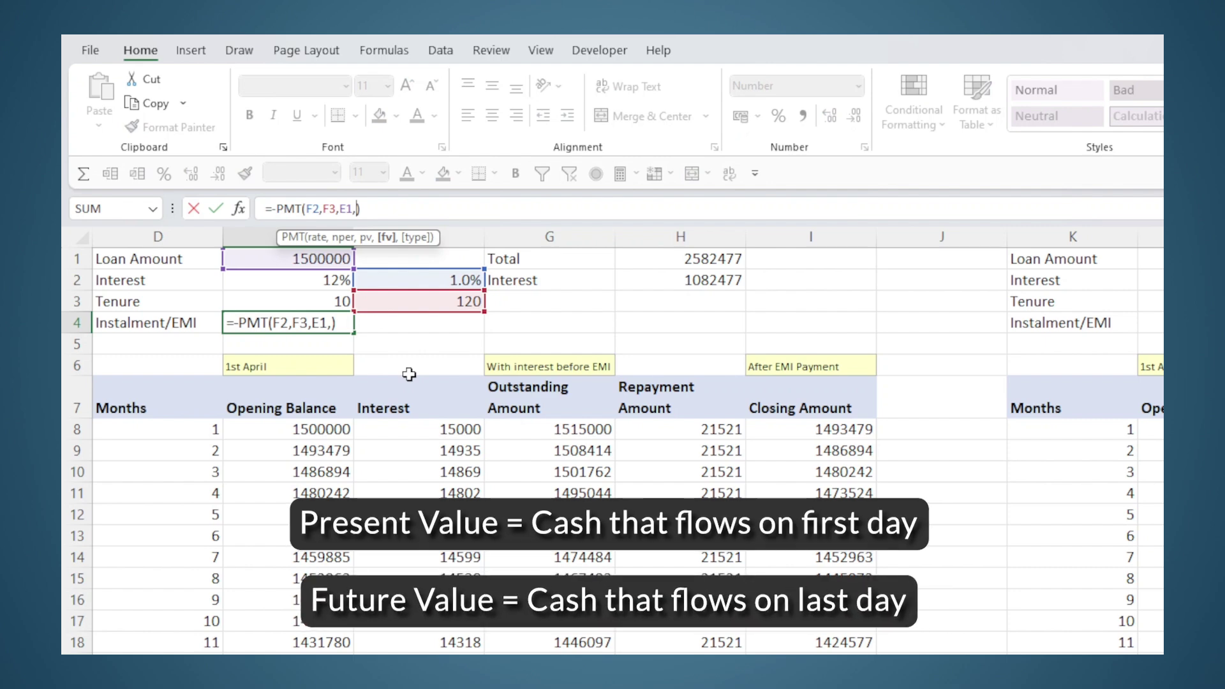
text(50000)
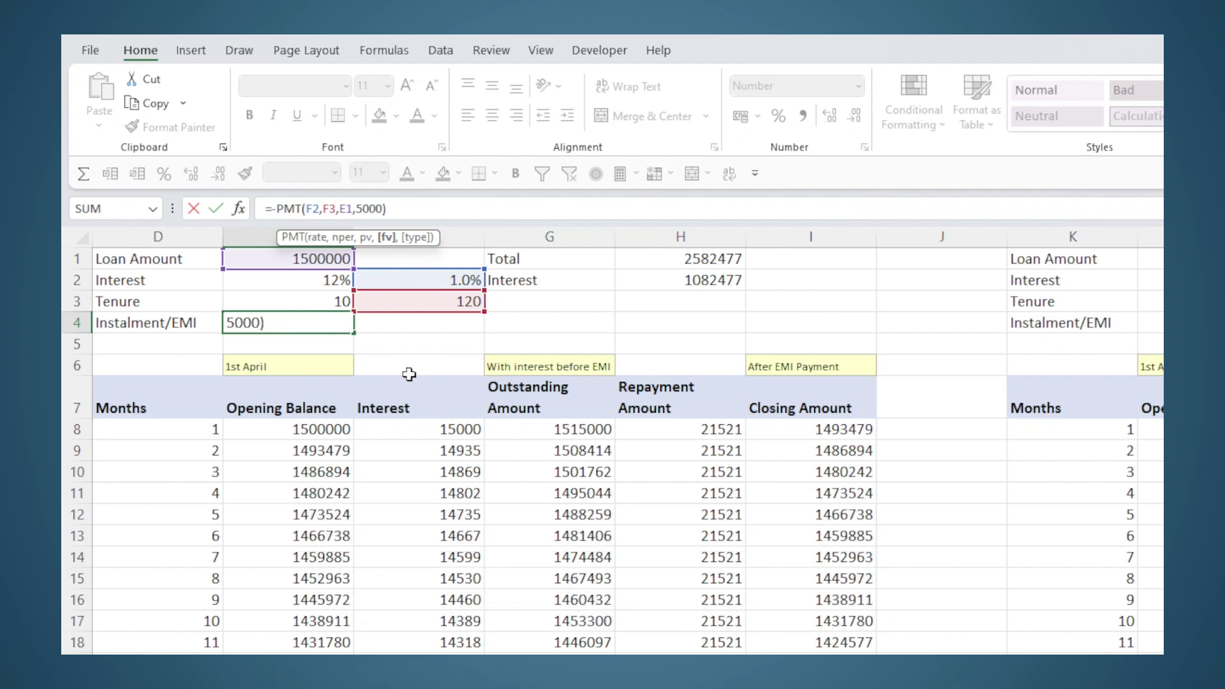
key(Return)
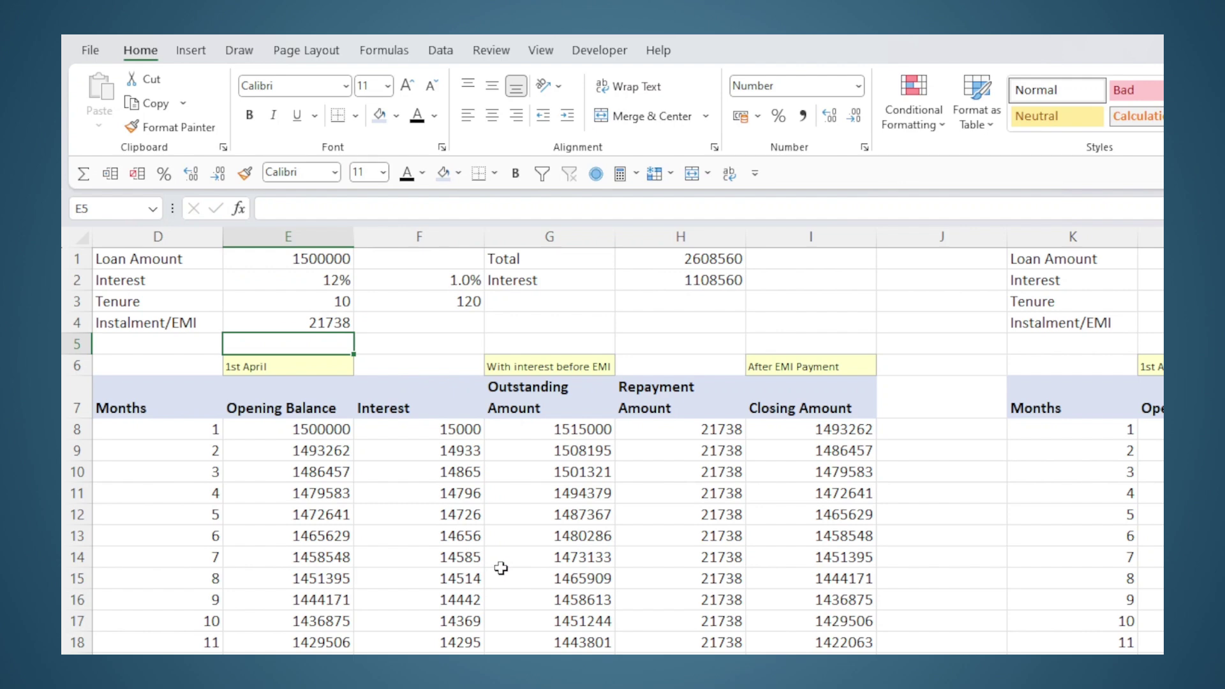
- Add 50000 to the month 120 closing amount formula in I127, making it =G127-H127+50000
scroll(638, 622, down, 20)
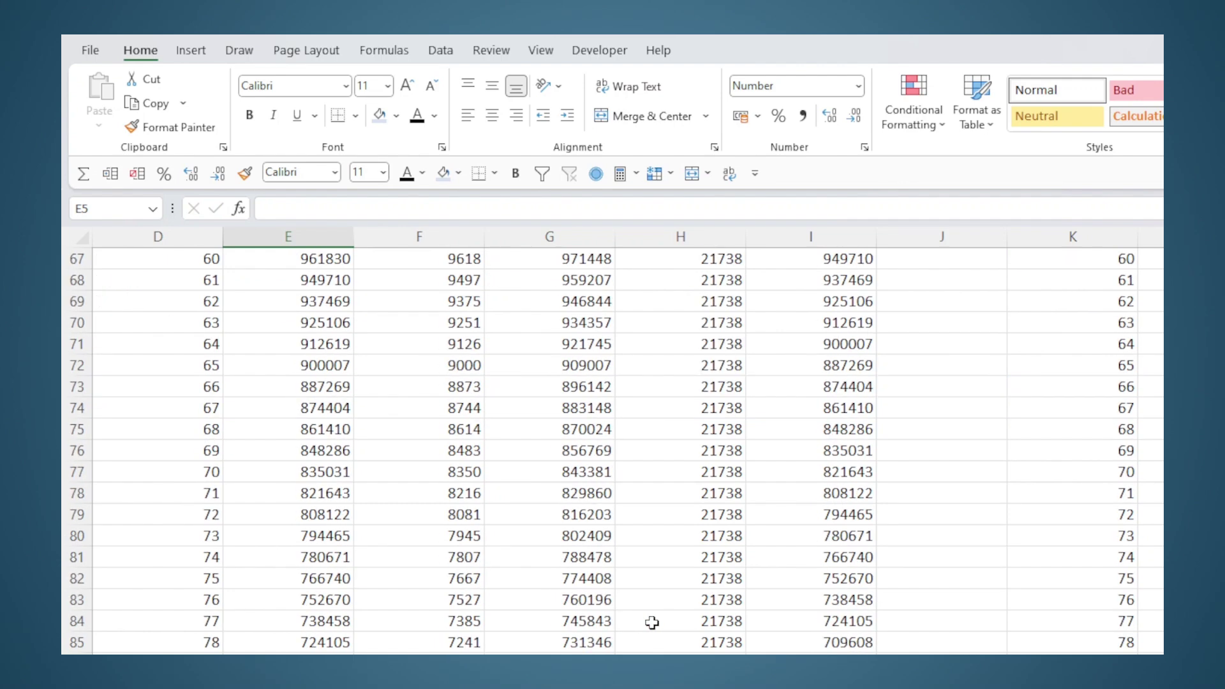
click(760, 642)
scroll(753, 622, down, 1)
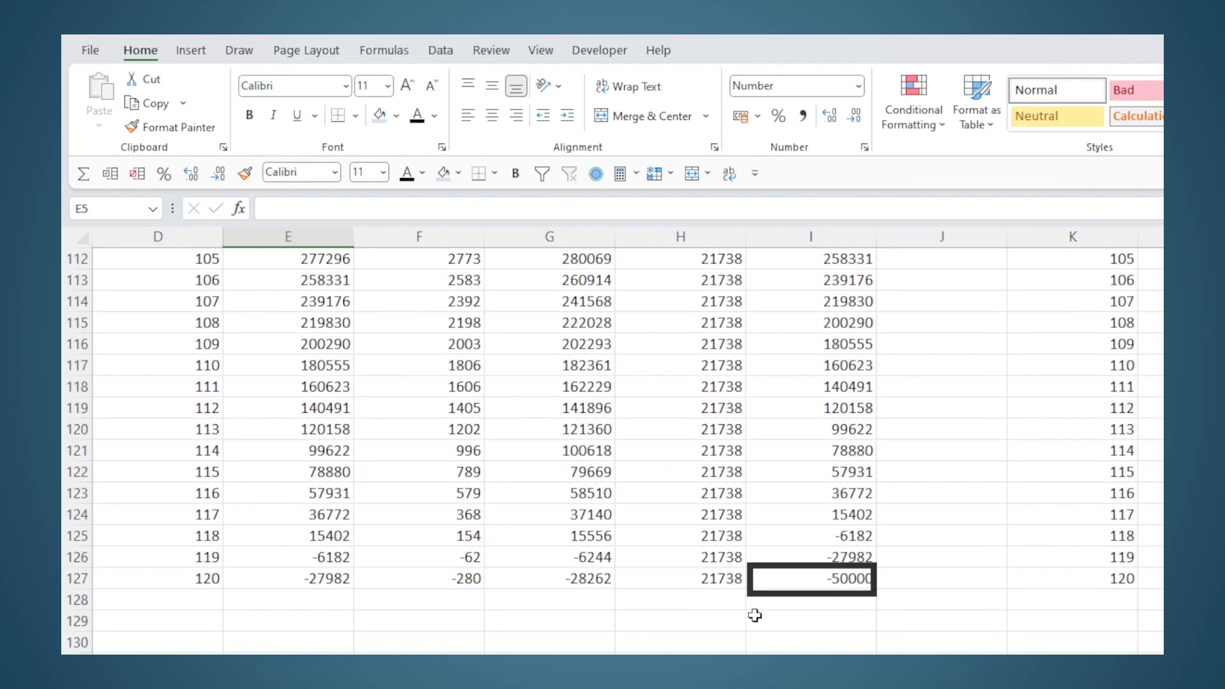
click(369, 208)
text(+50000)
key(Return)
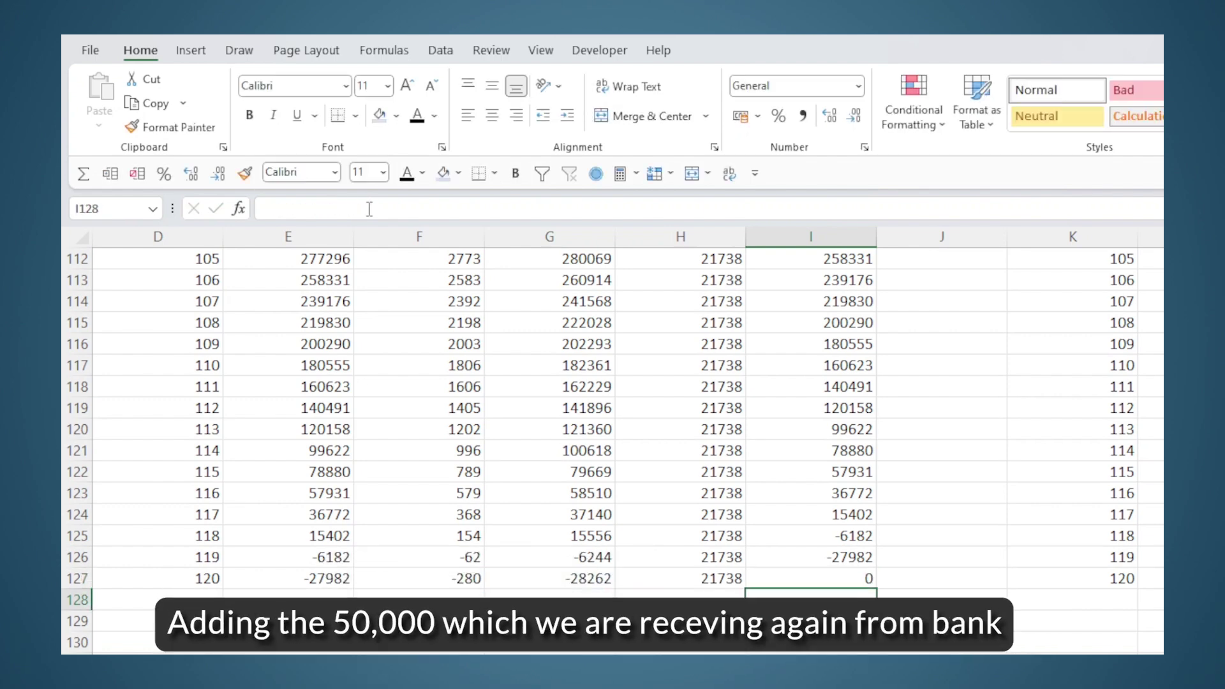
click(808, 579)
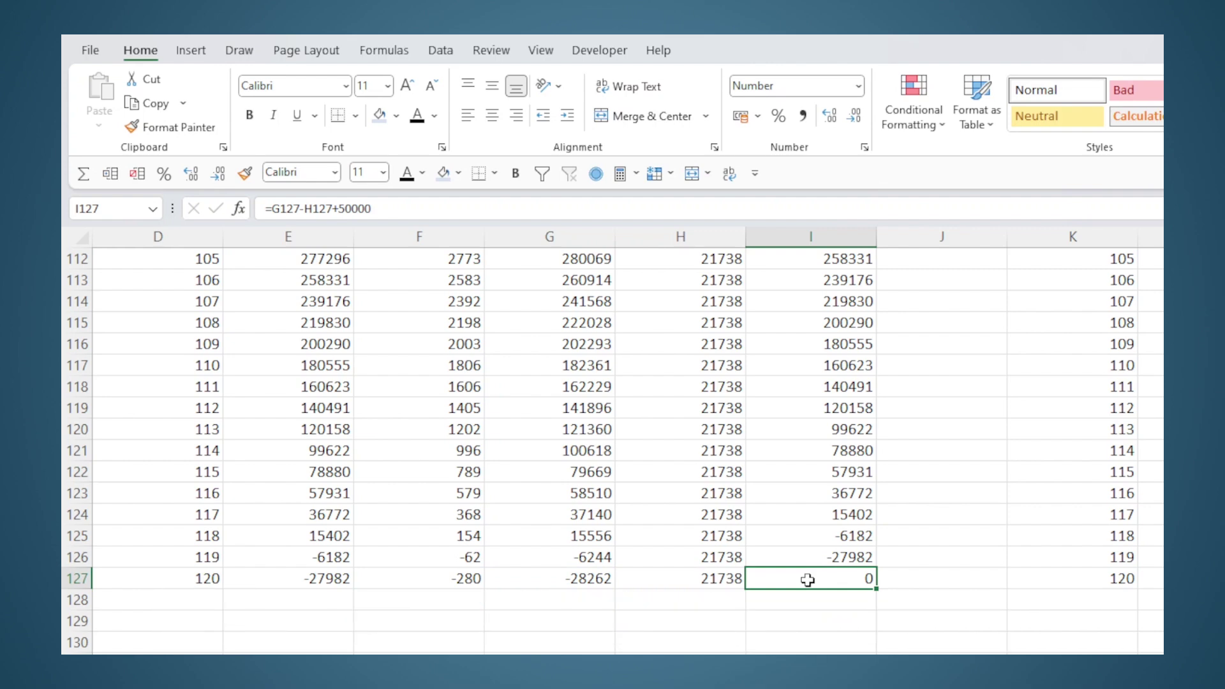
key(Return)
- Make the future value in the E4 PMT formula negative, as -50000
scroll(247, 487, up, 20)
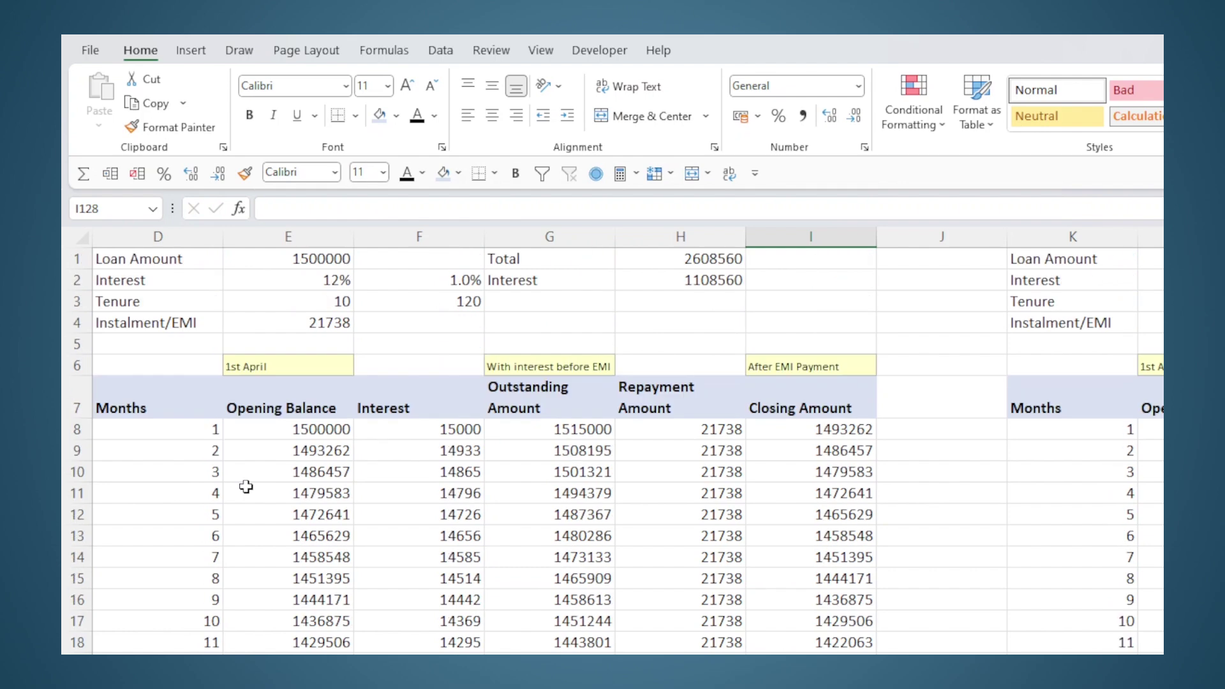
click(302, 327)
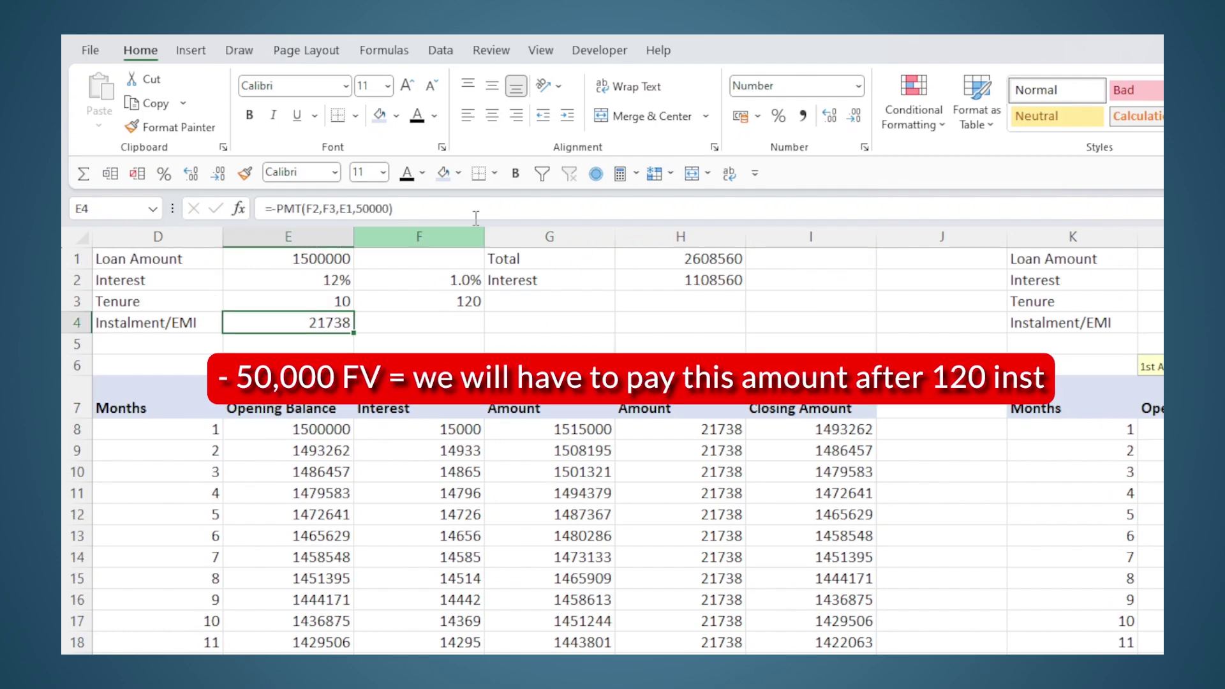
click(358, 202)
text(-)
key(Return)
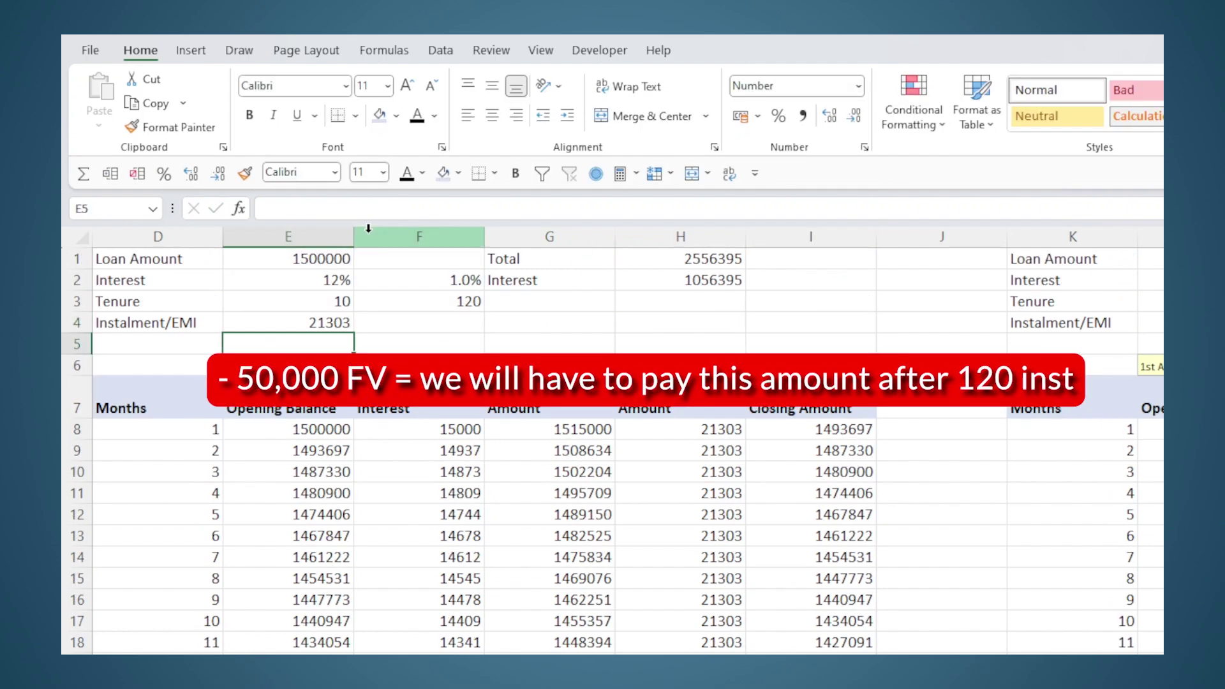
- Subtract 50000 in the month 120 closing amount formula in I127, making it =G127-H127-50000
scroll(801, 580, down, 20)
scroll(806, 591, down, 11)
click(813, 643)
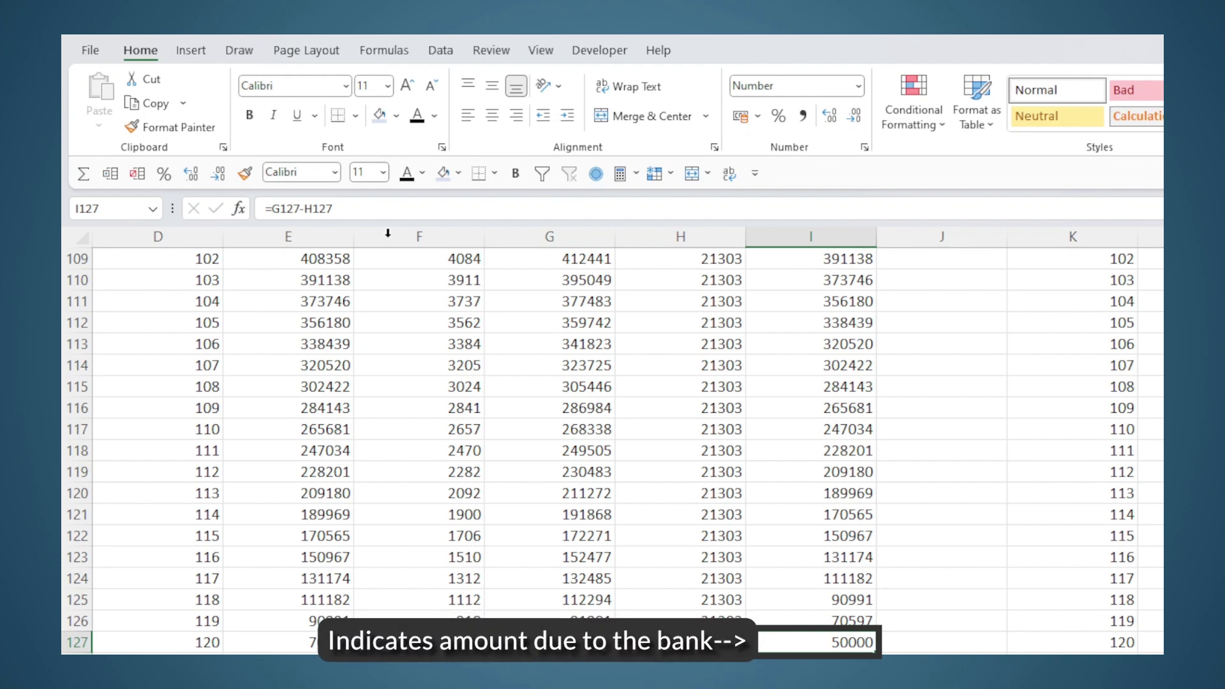
click(362, 207)
text(-50)
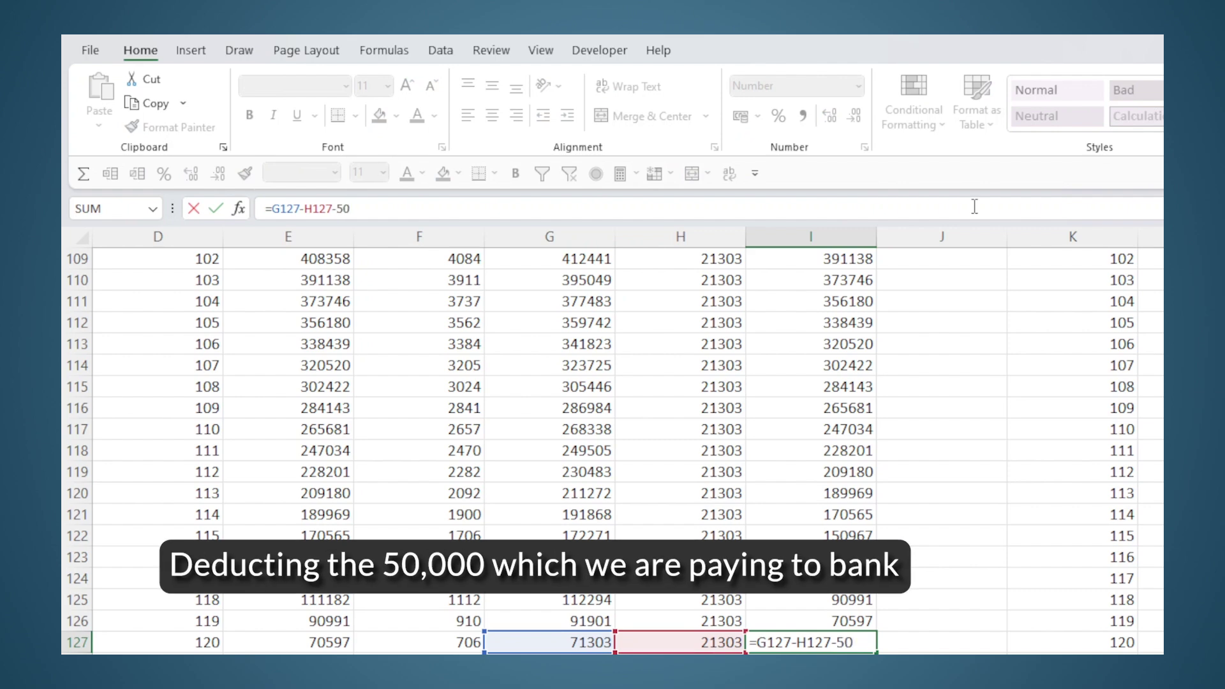
text(000)
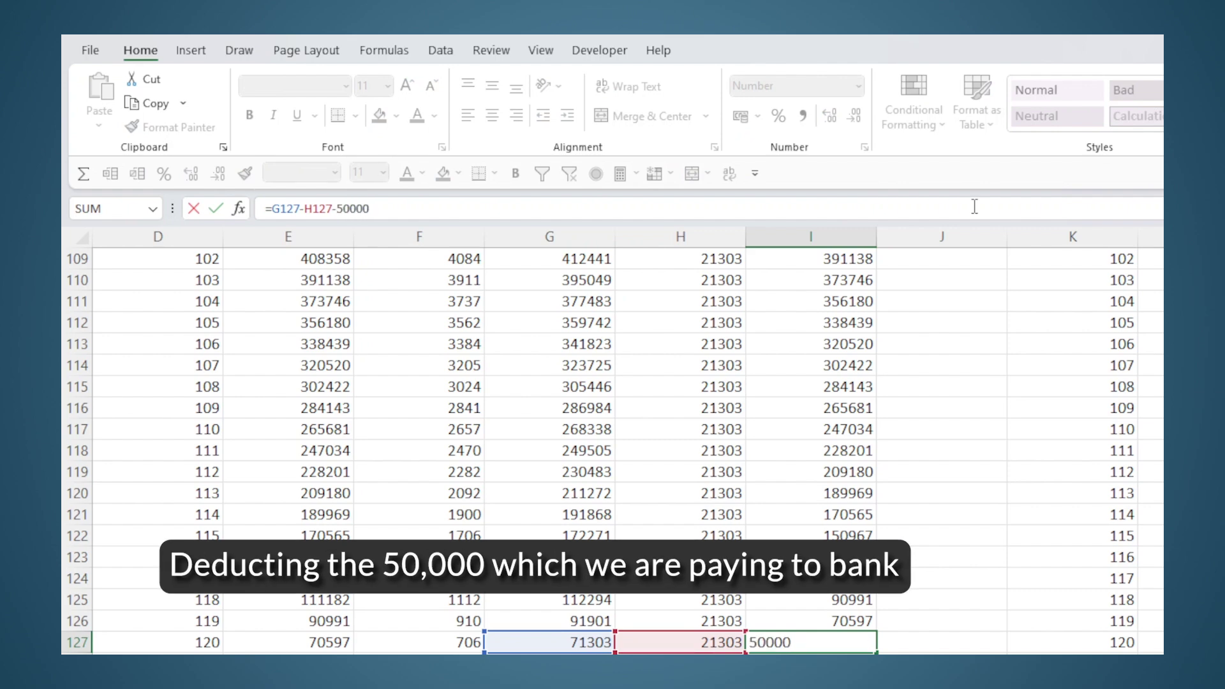
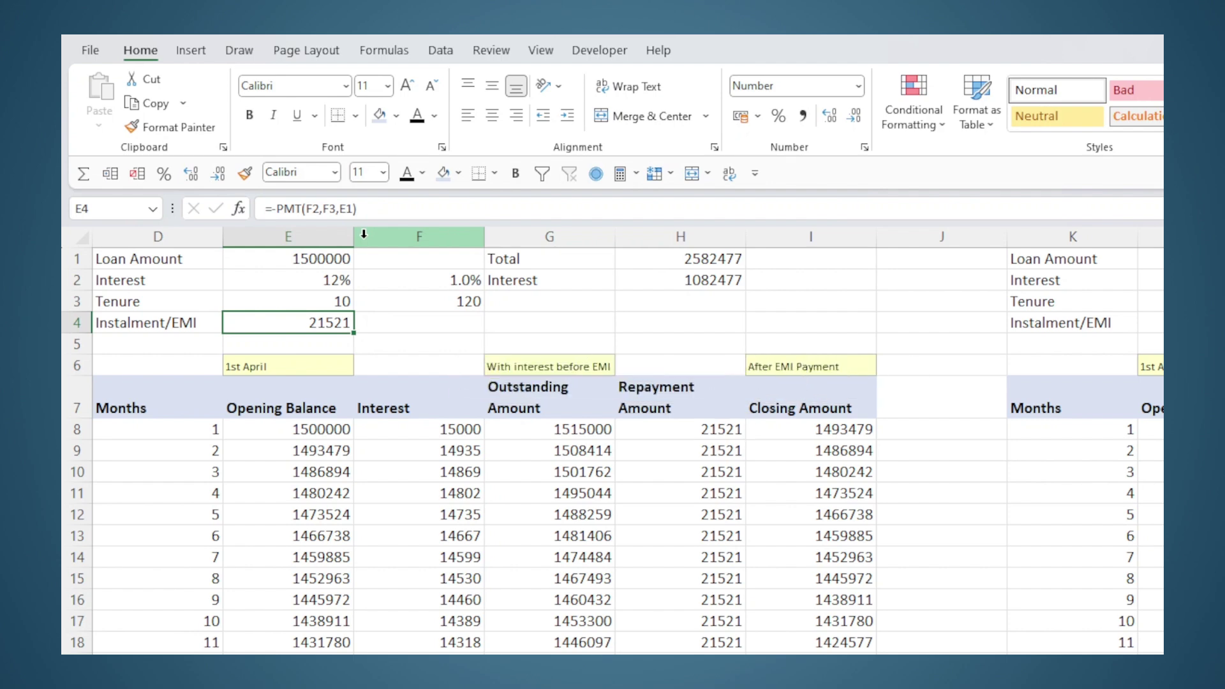
- Extend the E4 PMT formula with an empty future value and payment type 0, for payments at the end of the period
double_click(354, 323)
text(,,0)
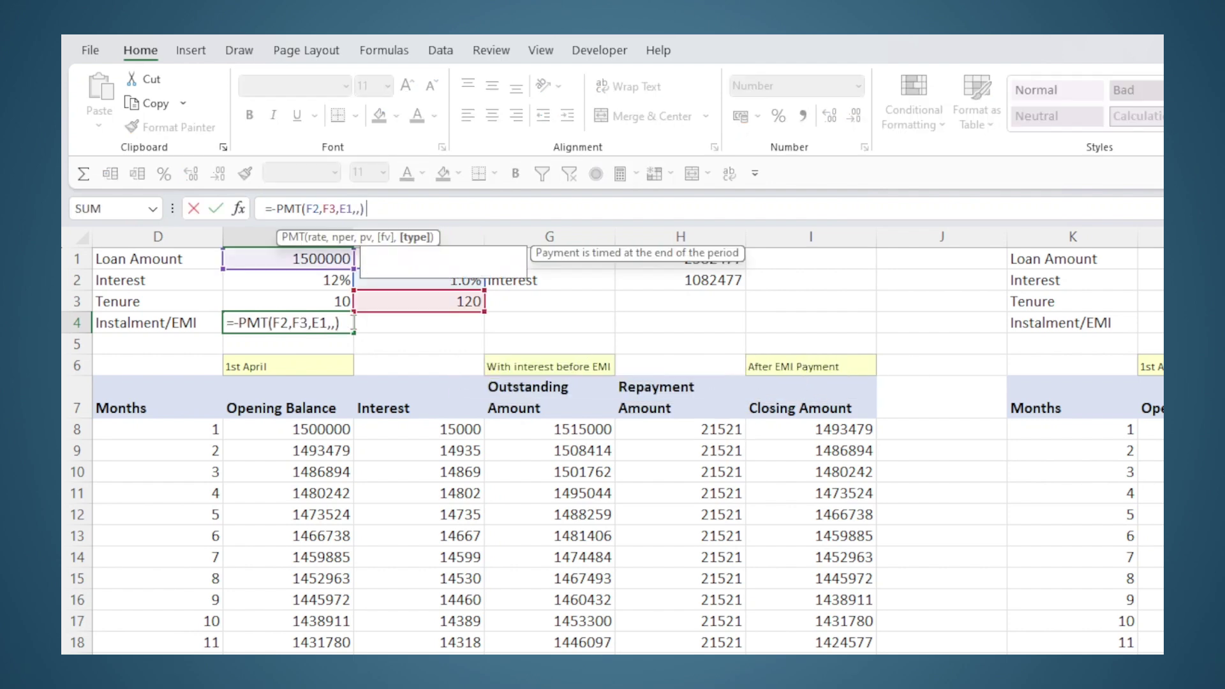
key(Return)
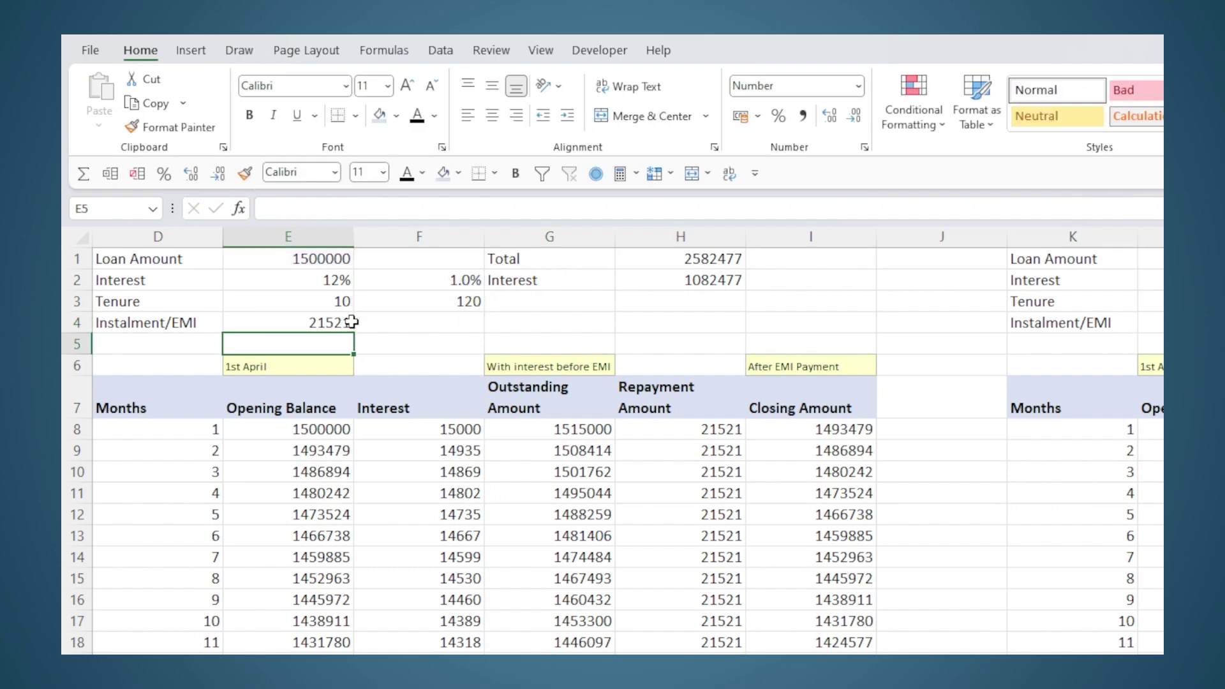
- Set the payment type in the E4 PMT formula to 1
click(351, 322)
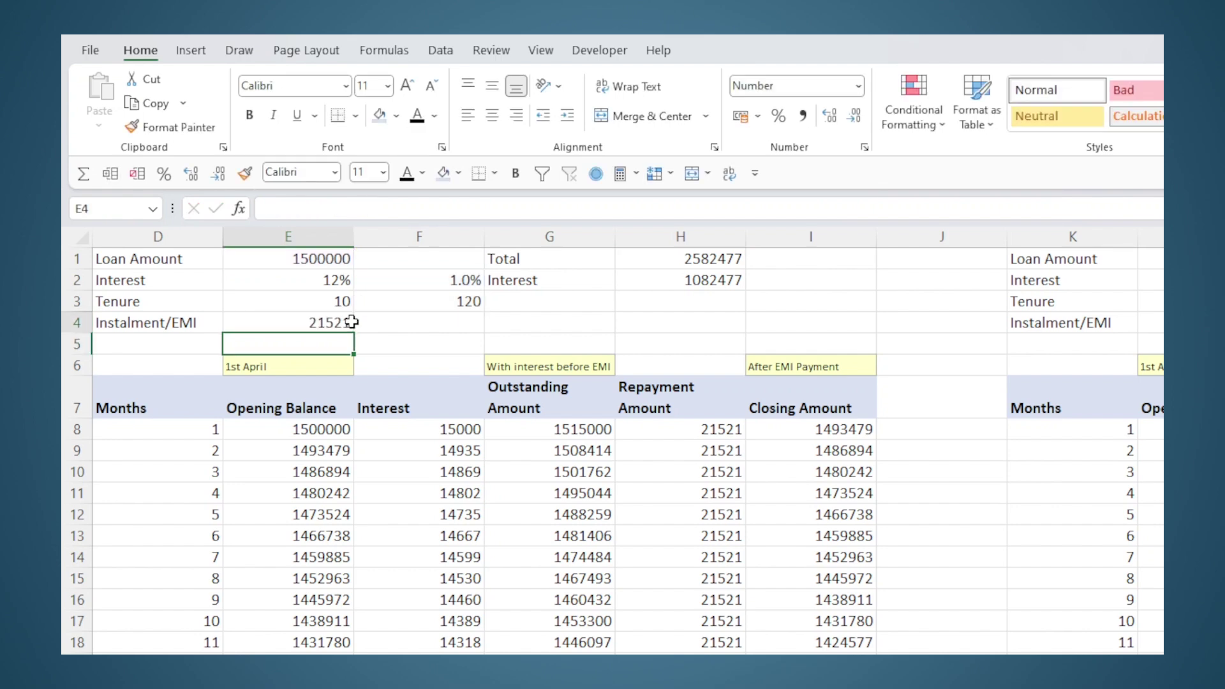
click(365, 208)
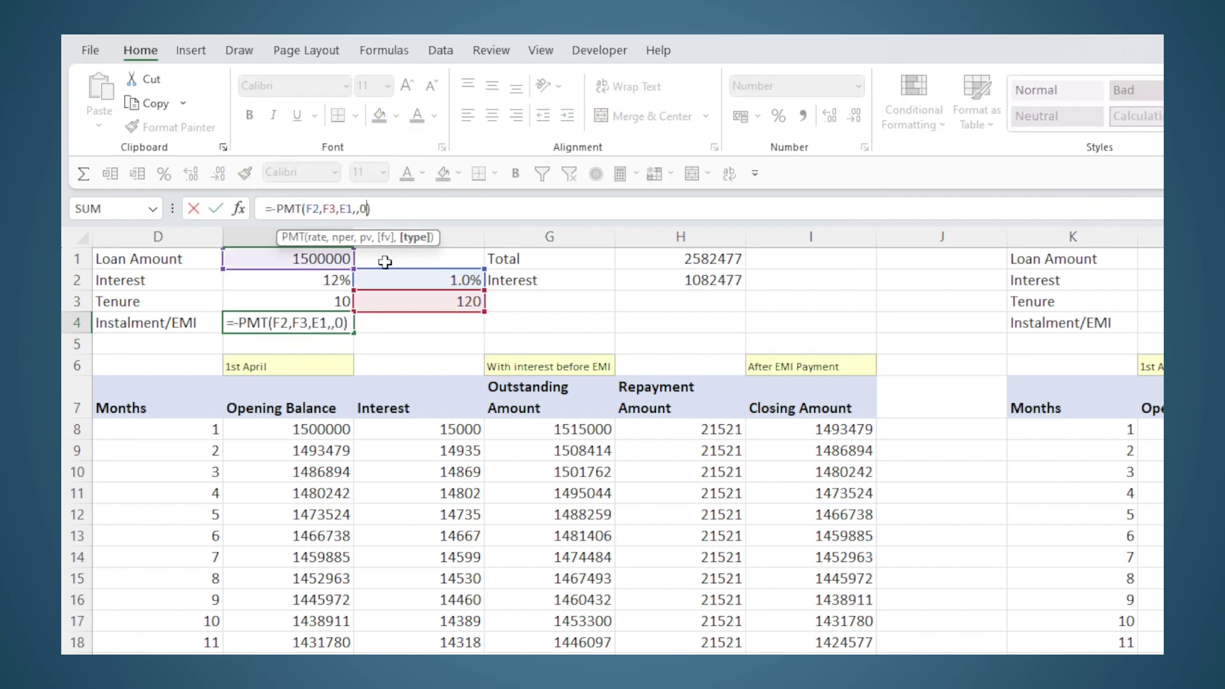
key(BackSpace)
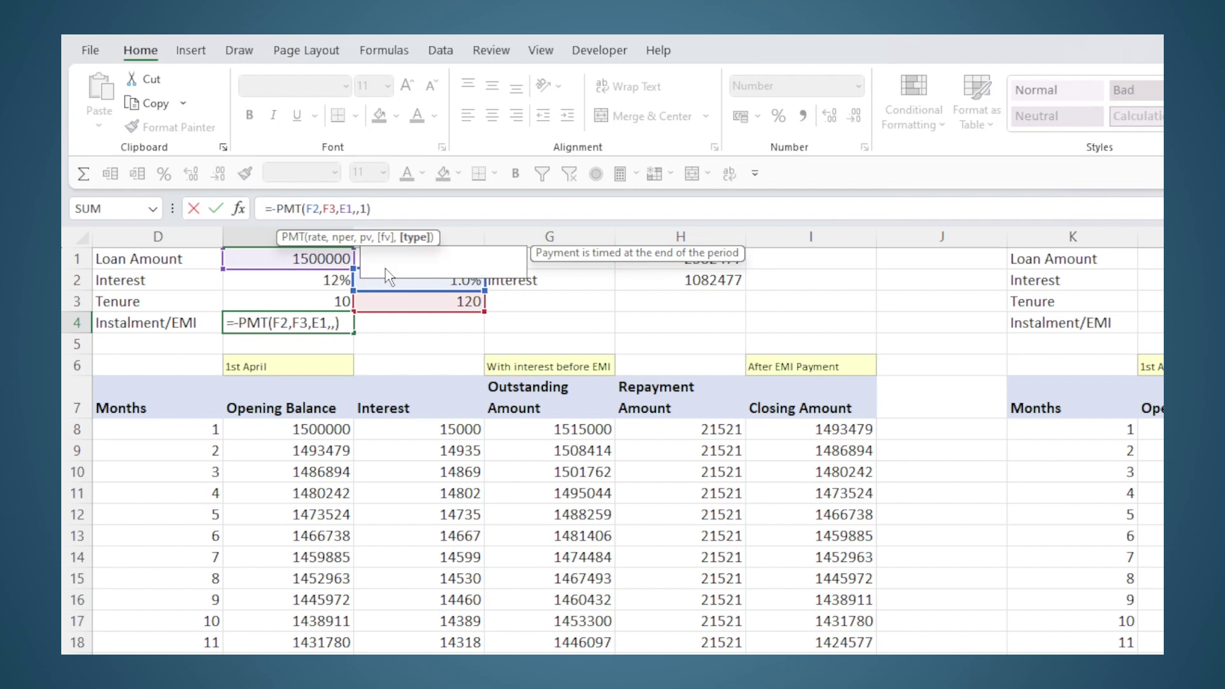
text(1)
key(Return)
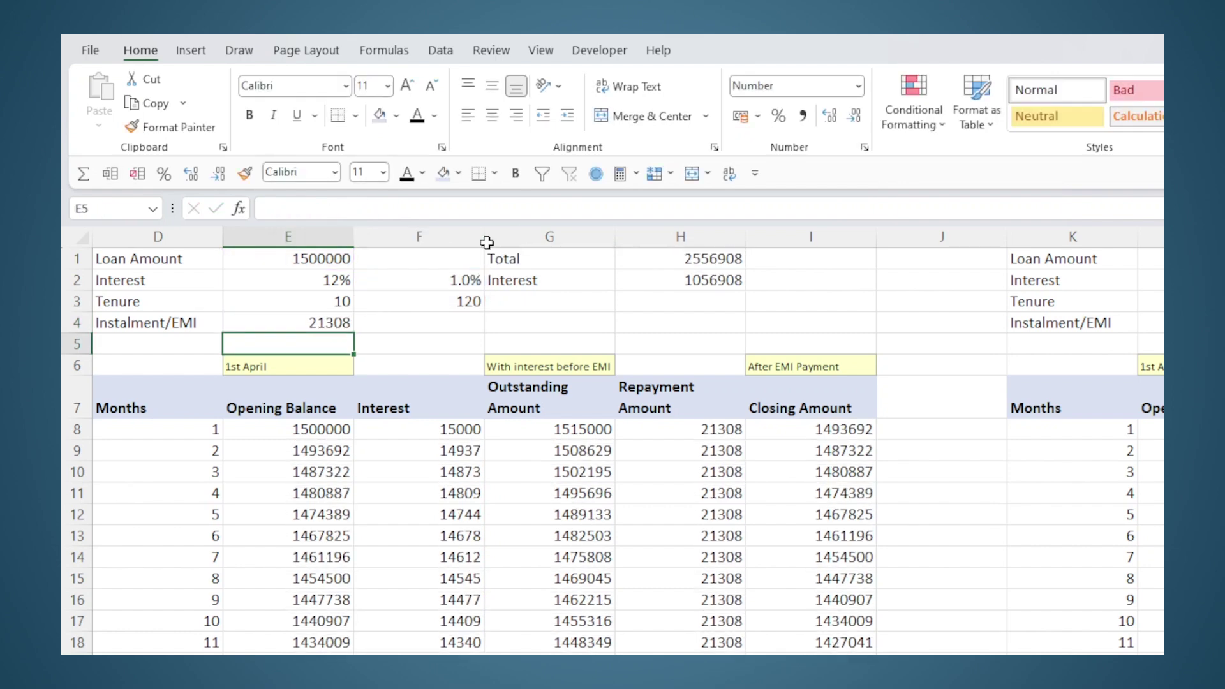
- Examine the month 120 closing amount in I127 at the end of the first schedule
click(675, 564)
scroll(675, 567, down, 20)
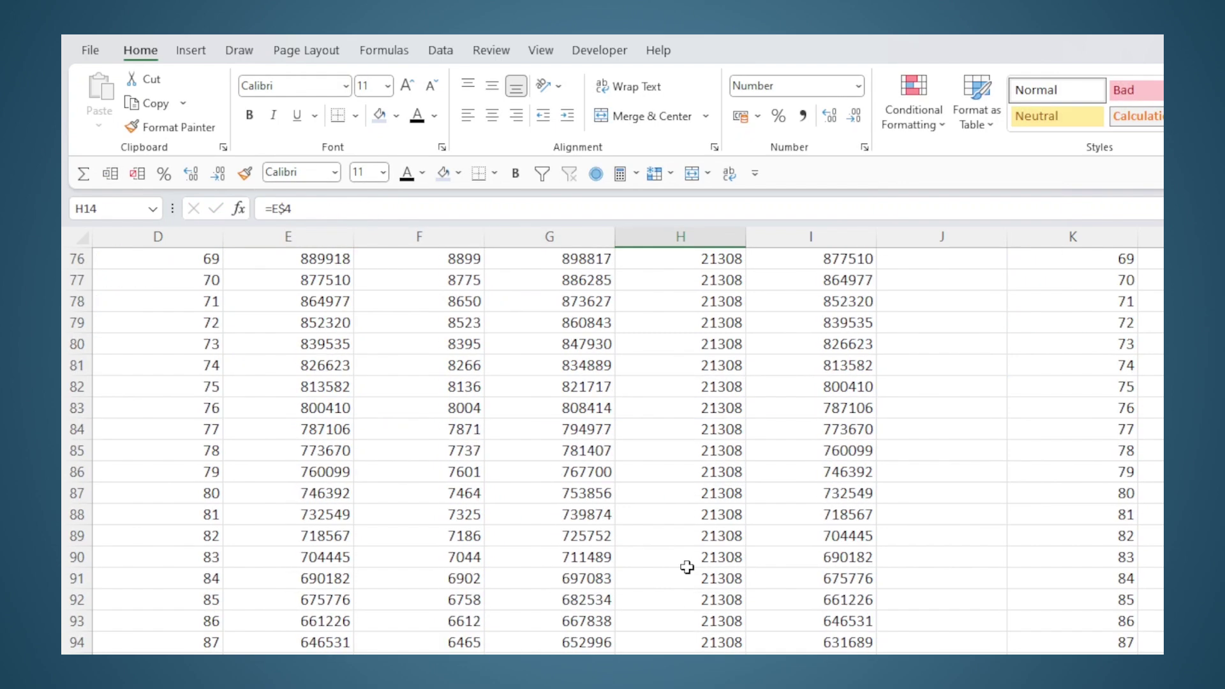
click(800, 455)
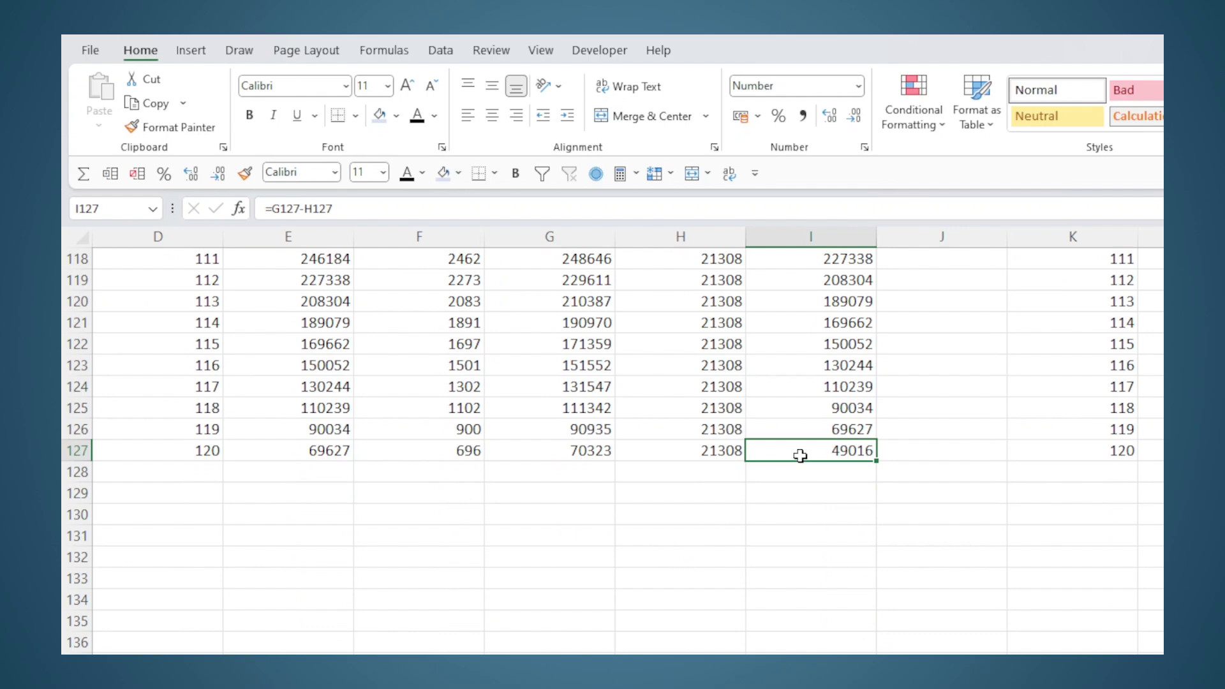
scroll(800, 456, up, 20)
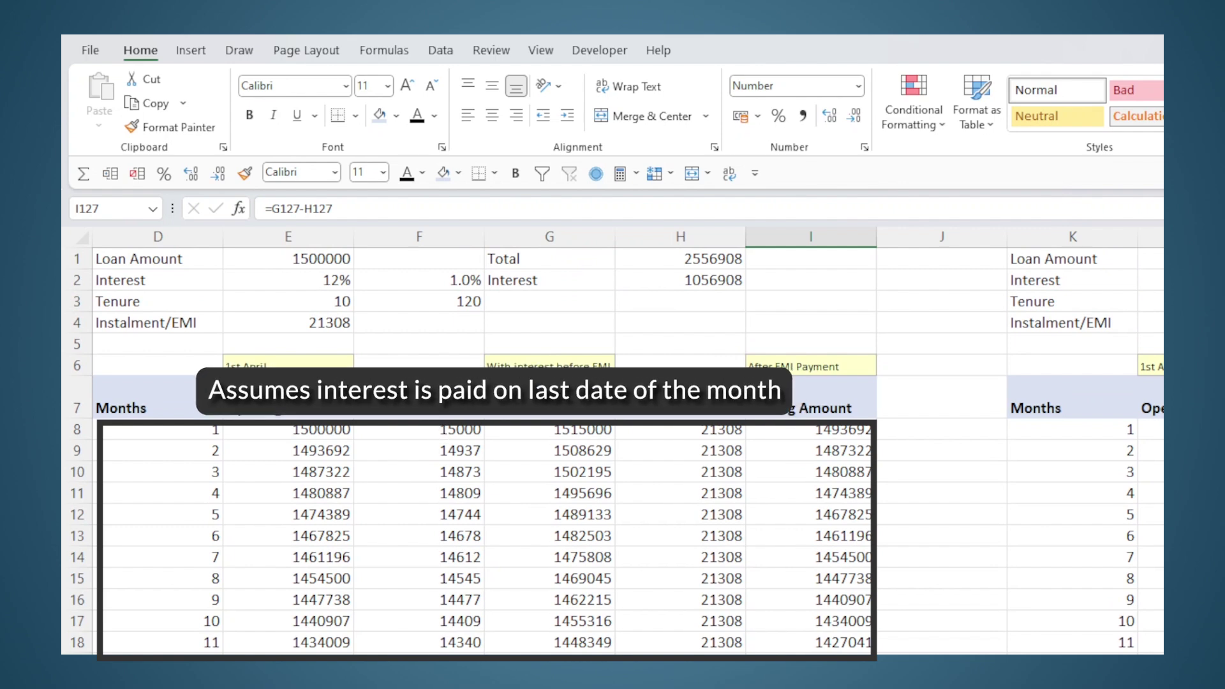
- Shift the block from Interest to Closing Amount one column over to G:J, and move the Repayment Amount column into column F
click(421, 402)
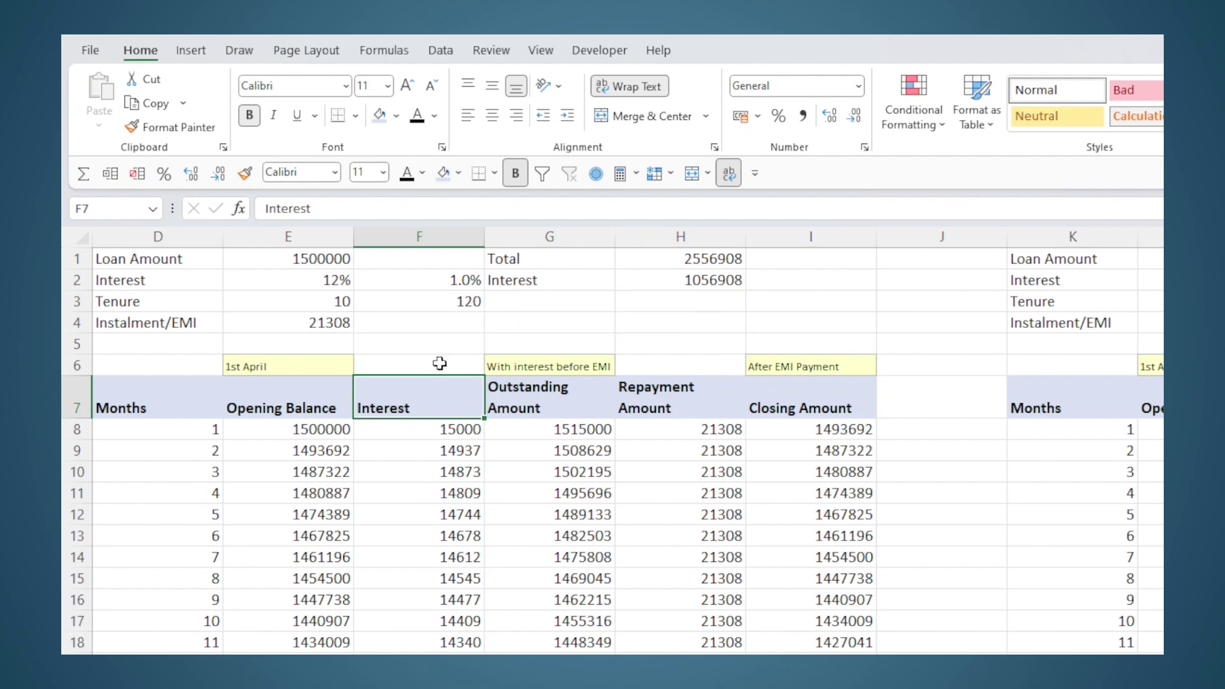
drag(439, 363, 1008, 629)
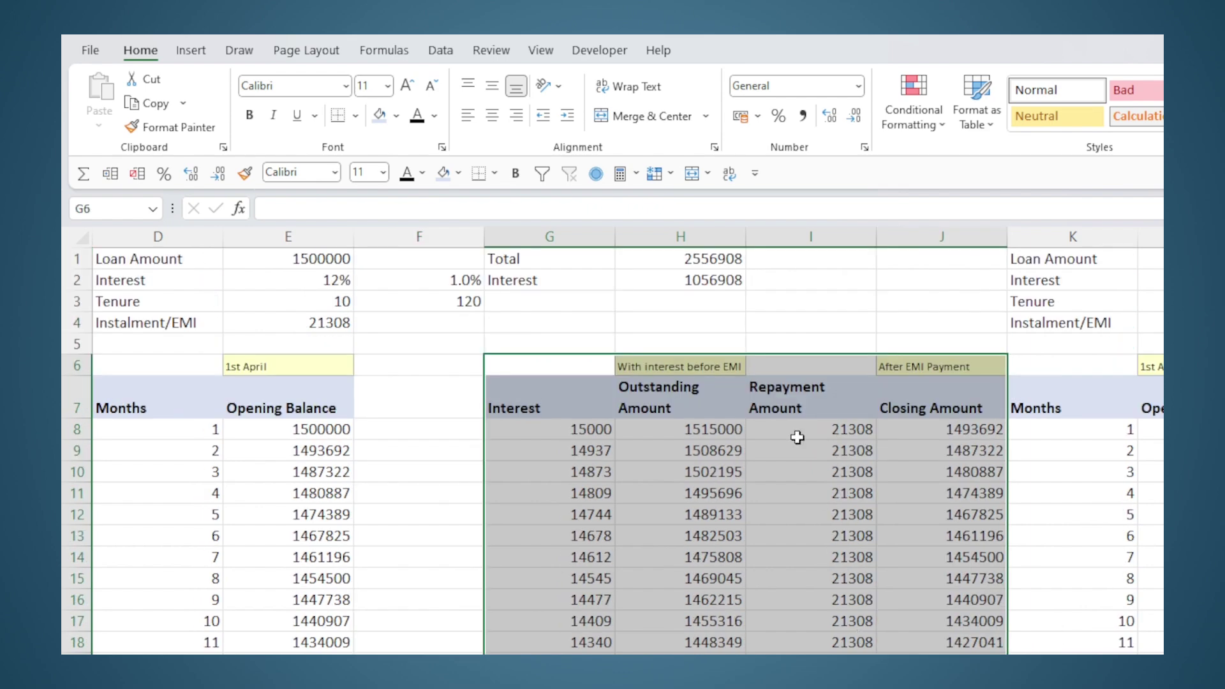
click(799, 365)
key(ctrl+shift+Down)
drag(752, 429, 479, 441)
scroll(479, 440, up, 20)
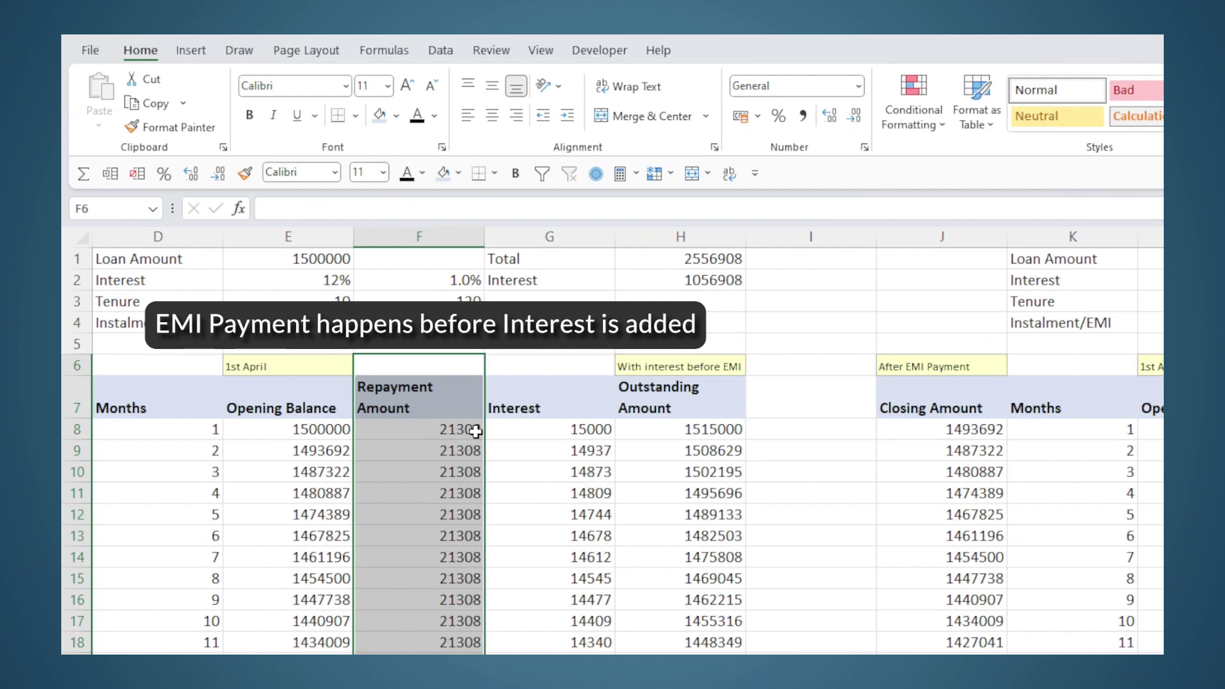
- Move the Interest column with its header from G to column I, between Outstanding Amount and Closing Amount
click(543, 404)
key(ctrl+shift+Down)
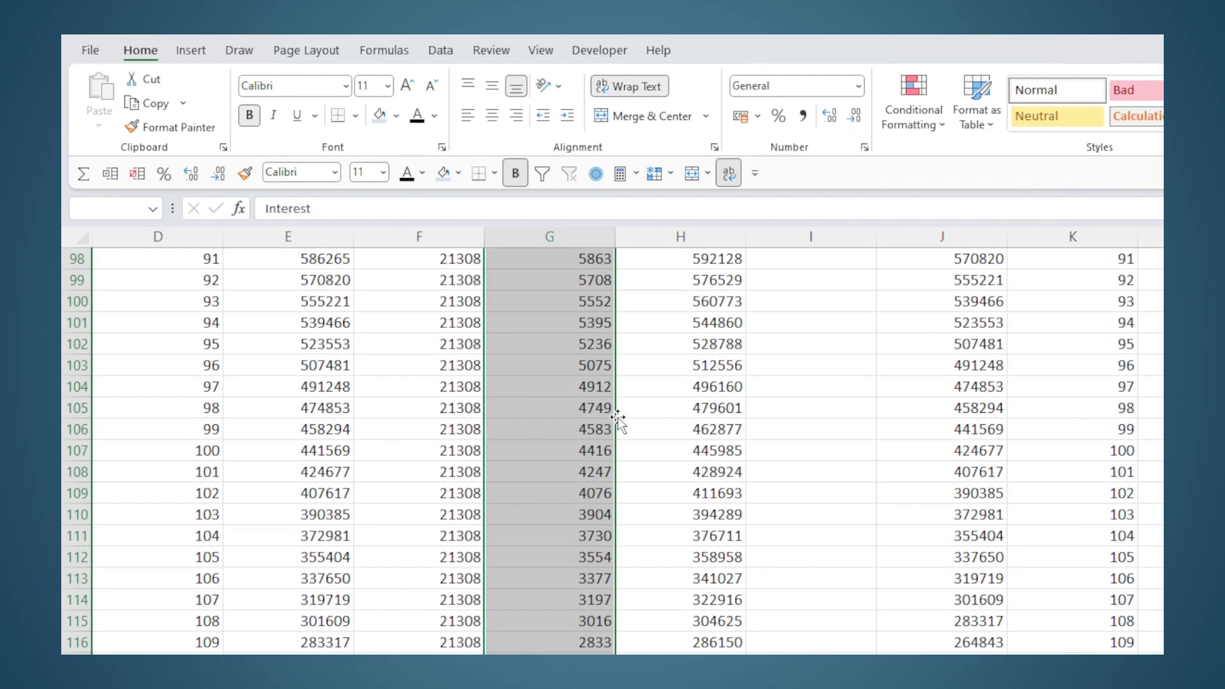
drag(616, 418, 771, 411)
scroll(651, 408, up, 20)
- Move the Outstanding Amount, Interest and Closing Amount columns from H:J into G:I, closing the gap after Repayment Amount
drag(651, 409, 911, 519)
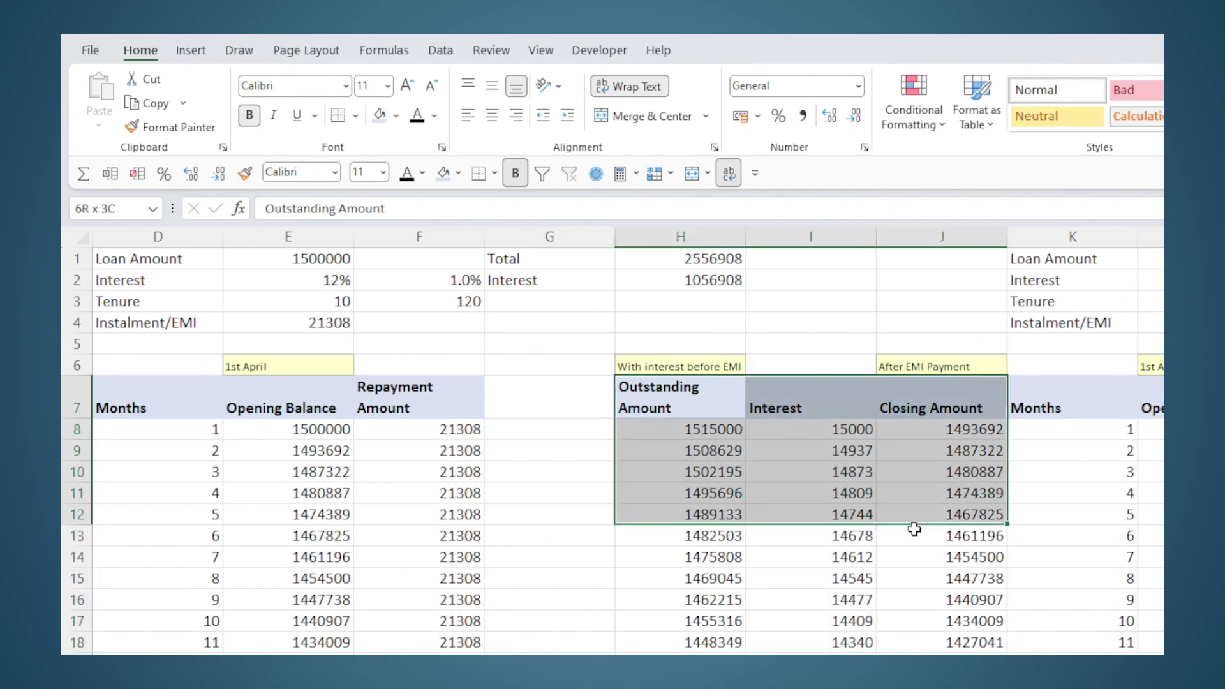
key(ctrl+shift+Down)
drag(615, 536, 610, 539)
scroll(609, 539, up, 18)
scroll(610, 539, up, 14)
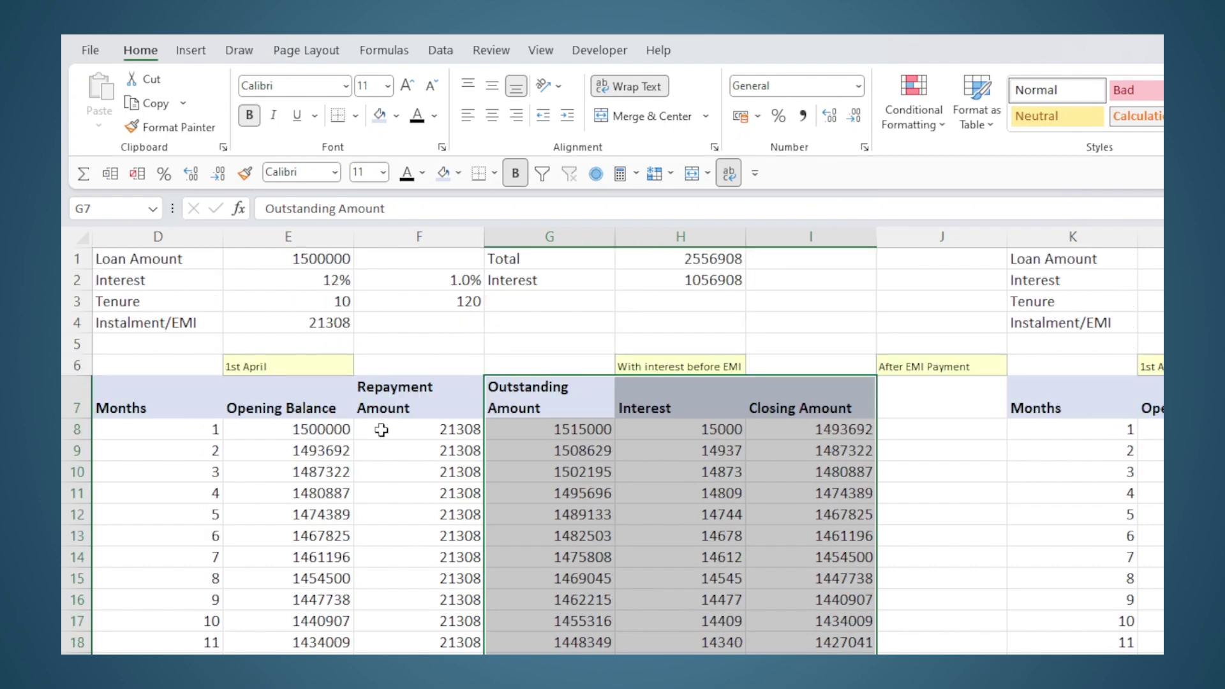
- Calculate the month 1 outstanding amount in G8 as opening balance minus repayment, =E8-F8
click(476, 430)
click(503, 429)
text(=)
click(344, 435)
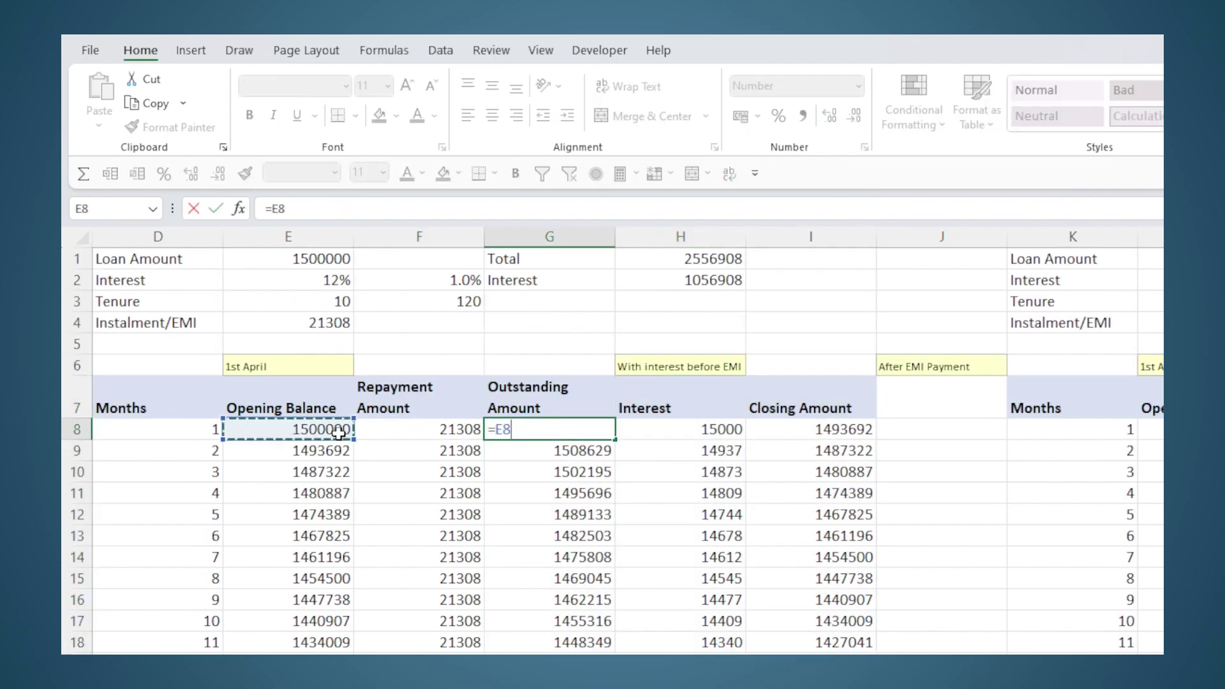
text(-)
click(398, 437)
key(Return)
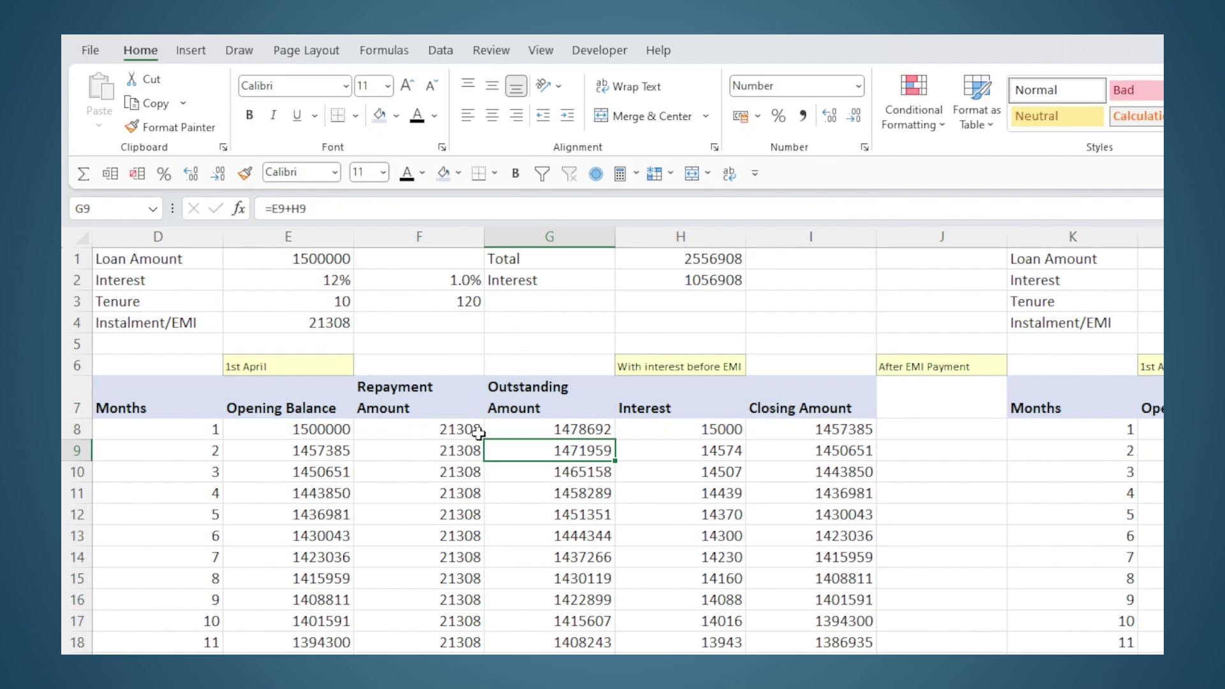
- Base the month 1 interest in H8 on the outstanding amount, using the formula =G8*F$2
click(523, 425)
click(676, 429)
double_click(718, 433)
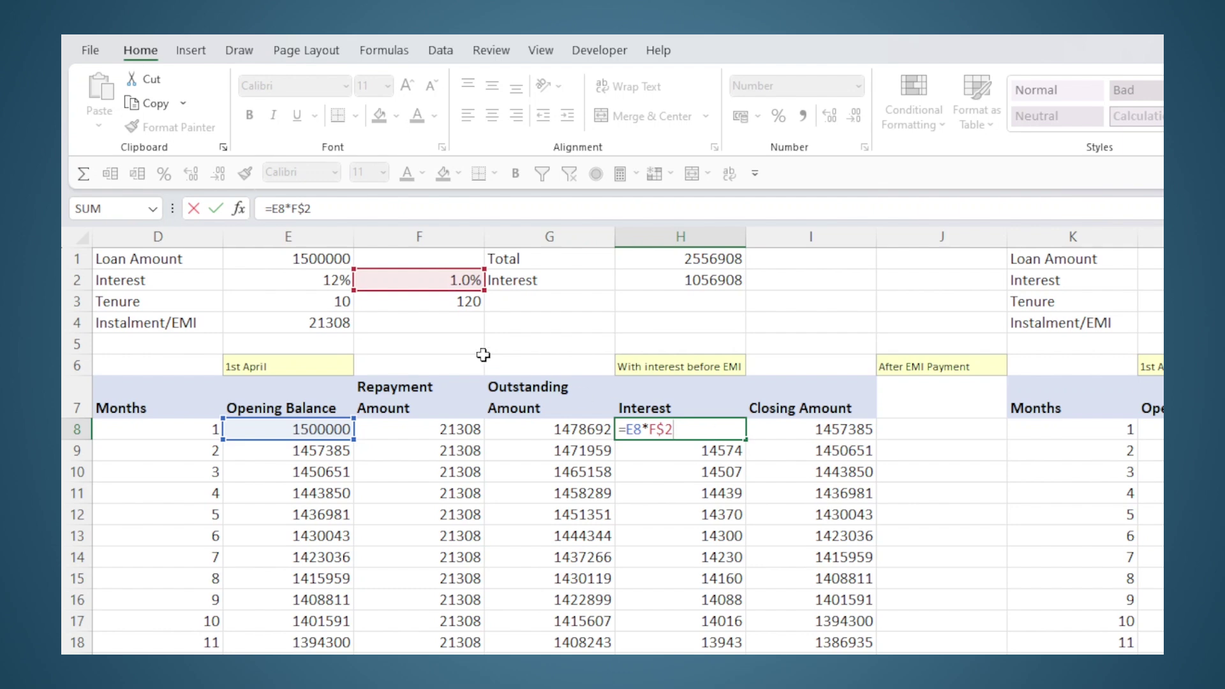
click(541, 439)
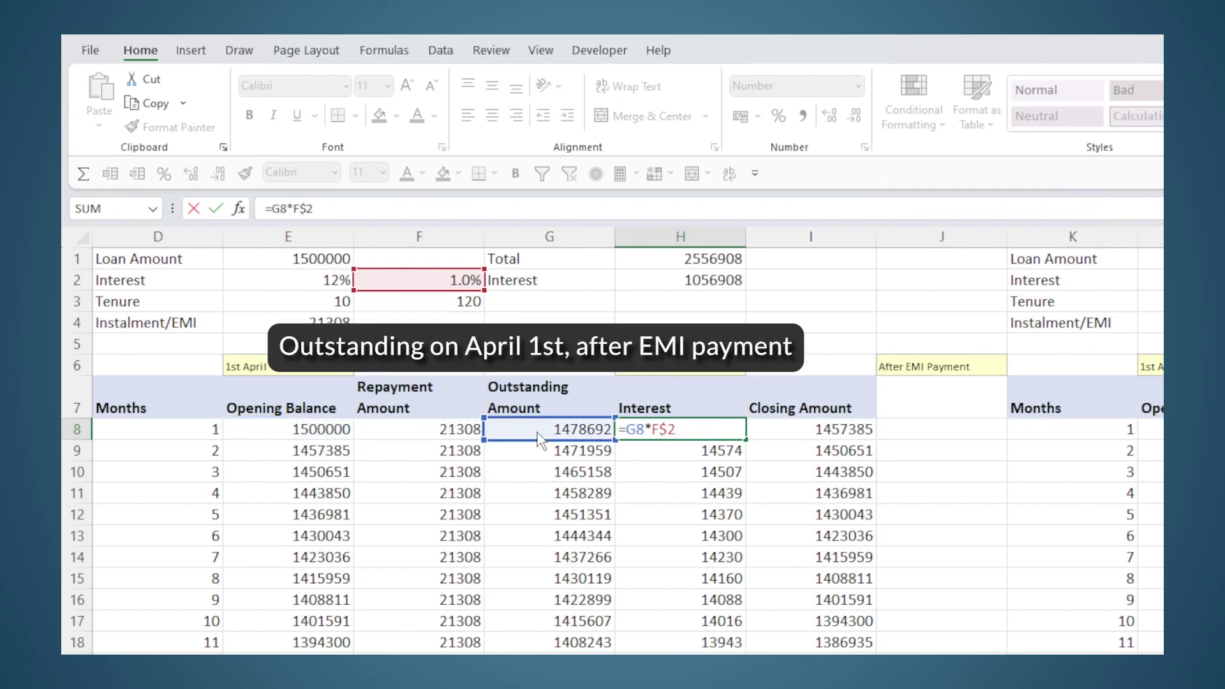
key(Return)
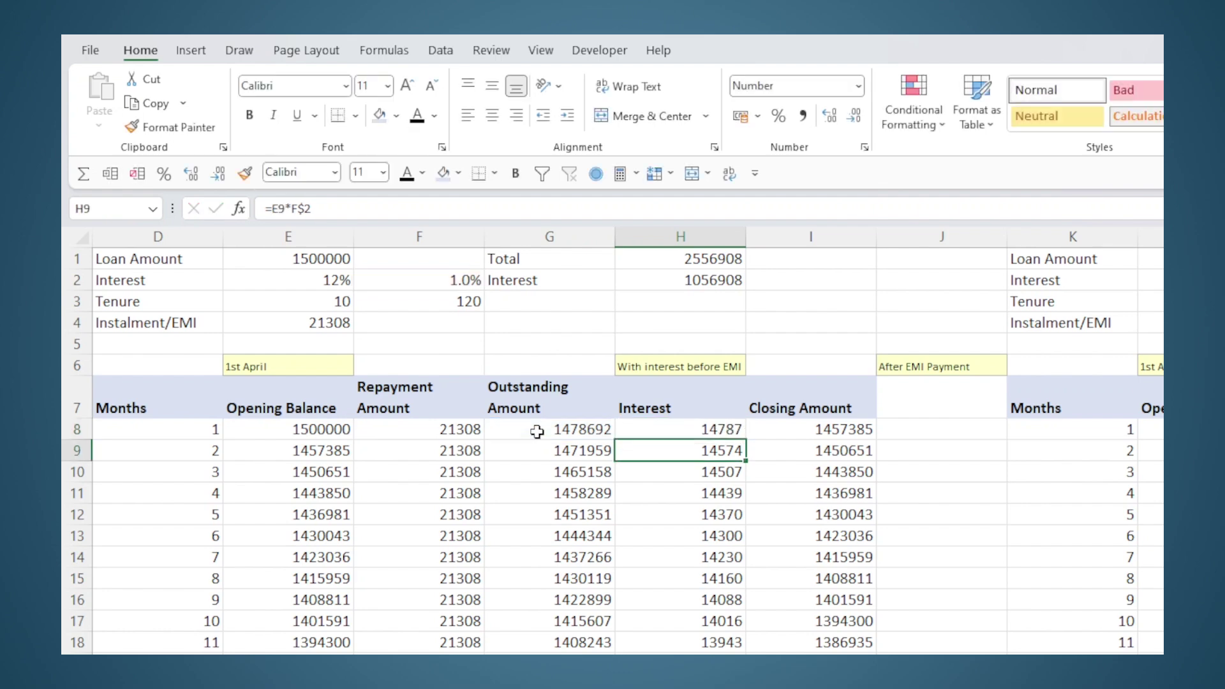
- Calculate the month 1 closing amount in I8 as outstanding amount plus interest, +G8+H8
click(798, 430)
text(+)
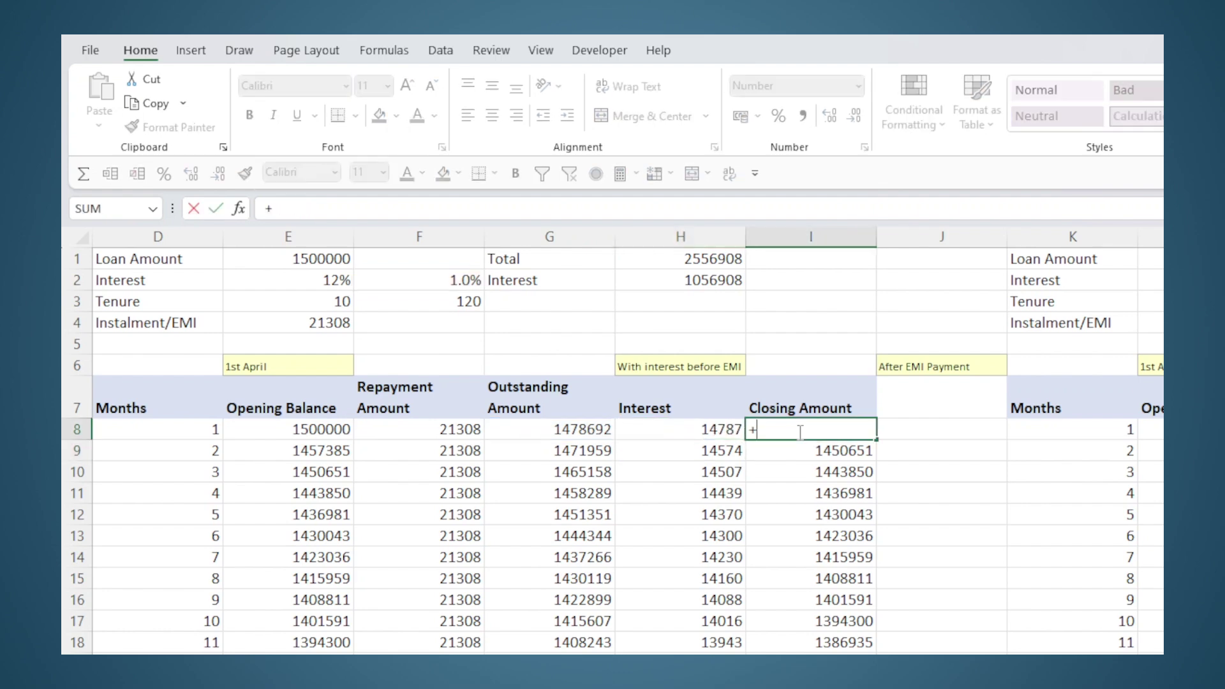
click(602, 434)
text(+)
click(670, 440)
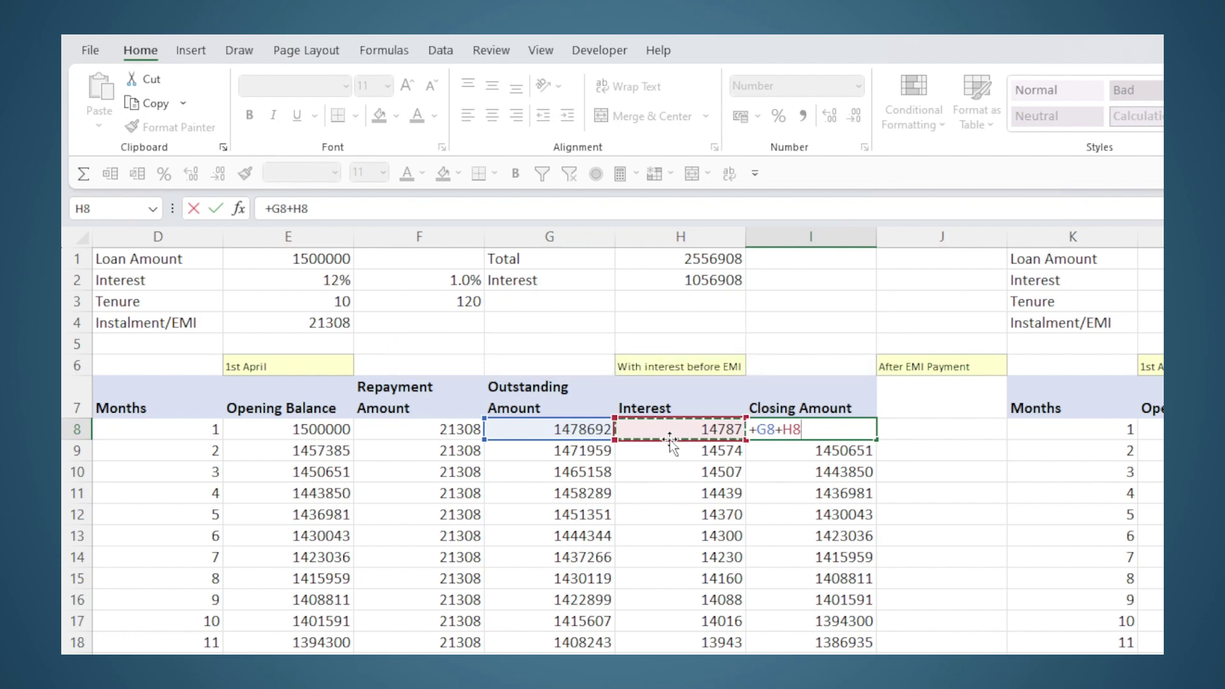
key(Return)
- Link the month 2 opening balance in E9 to the month 1 closing amount with =I8
click(276, 453)
text(=I8)
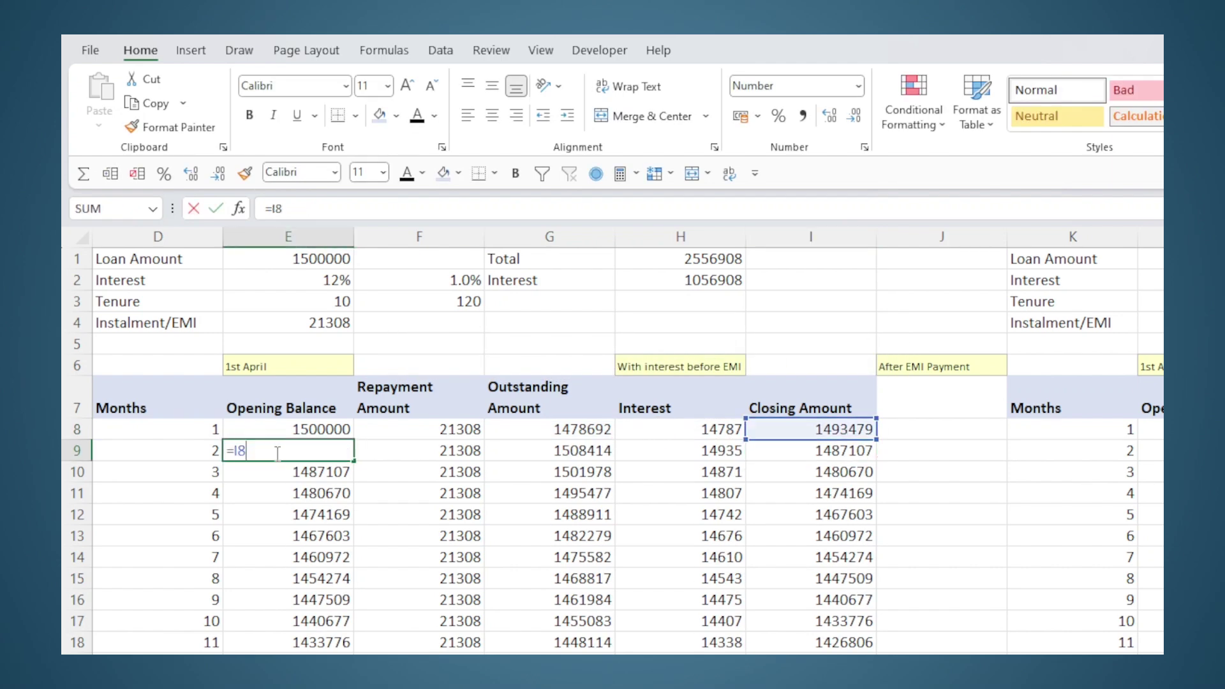
key(Return)
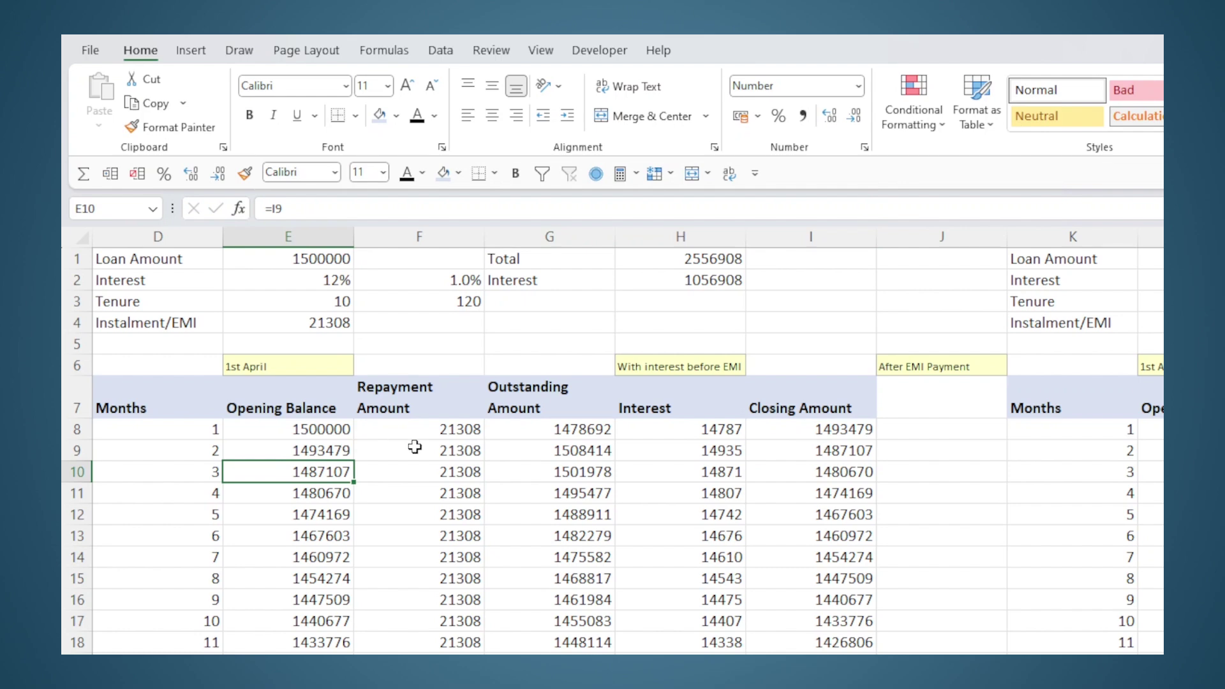
- Fill the month 1 Outstanding Amount, Interest and Closing Amount formulas from G8:I8 down into row 9
click(588, 438)
double_click(549, 451)
key(Escape)
click(549, 429)
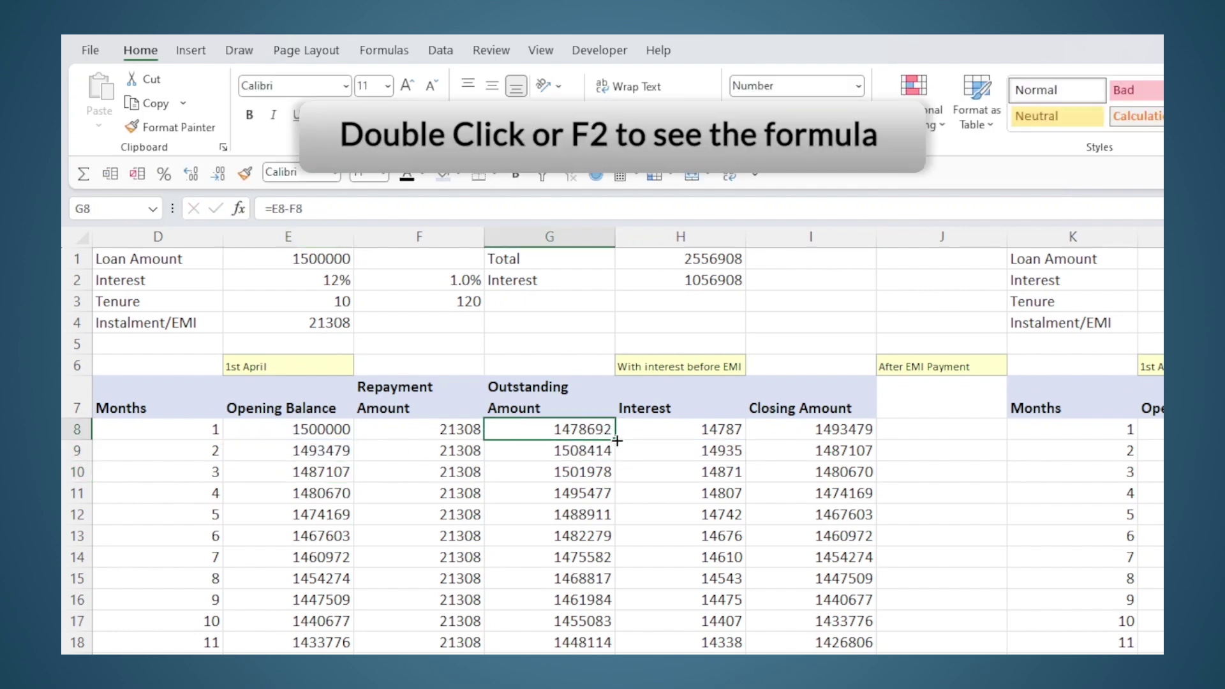
drag(614, 439, 614, 460)
drag(681, 429, 747, 458)
click(810, 428)
drag(876, 440, 875, 457)
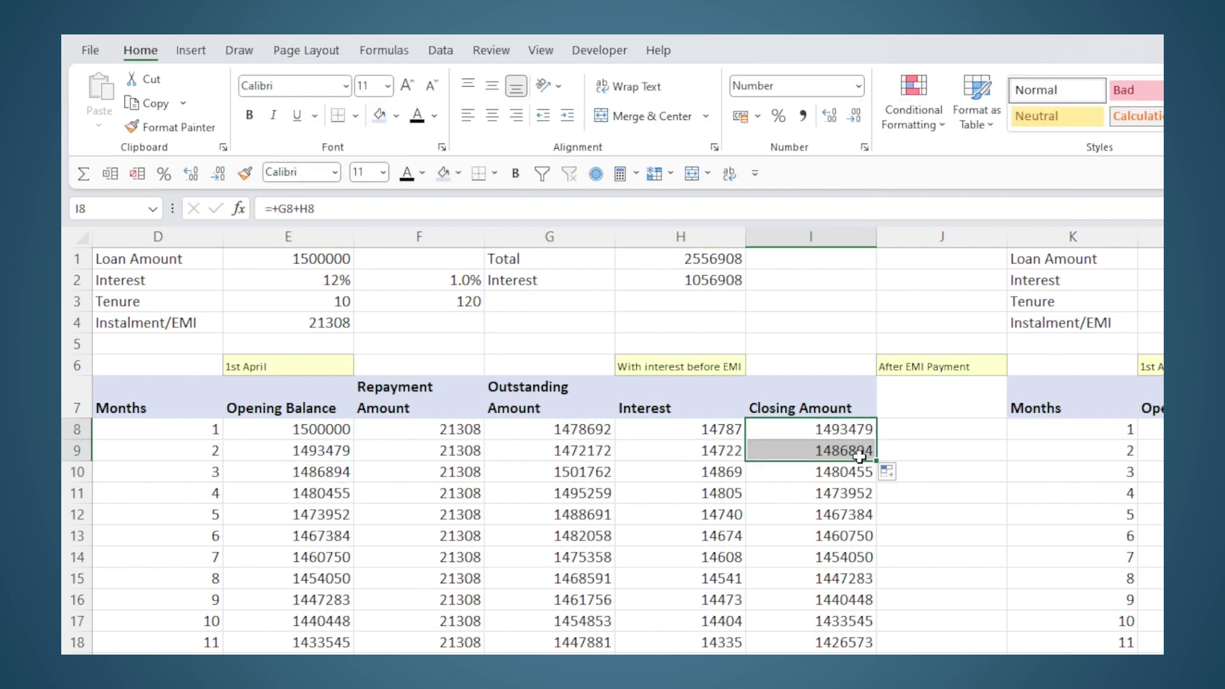
- Copy the month 2 row E9:I9 to all remaining months, filling E10:I127 down to month 120
drag(332, 452, 779, 456)
key(ctrl+c)
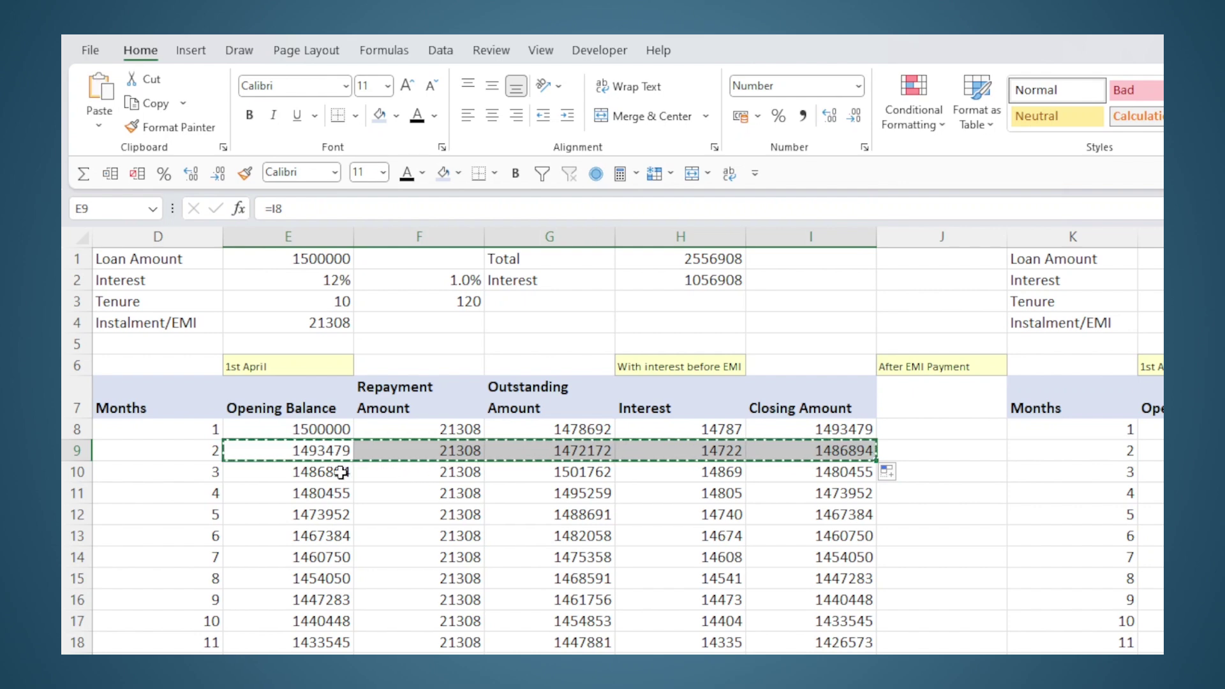
drag(342, 471, 795, 471)
key(shift+Down)
key(shift+Down)
key(shift+Down)
key(shift+Down)
key(shift+Down)
key(shift+Down)
key(shift+Down)
key(shift+Down)
key(shift+Down)
key(shift+Down)
key(shift+Down)
key(shift+Down)
key(shift+Down)
key(shift+Down)
key(shift+Down)
key(shift+Down)
key(shift+Down)
key(shift+Down)
key(shift+Down)
key(shift+Down)
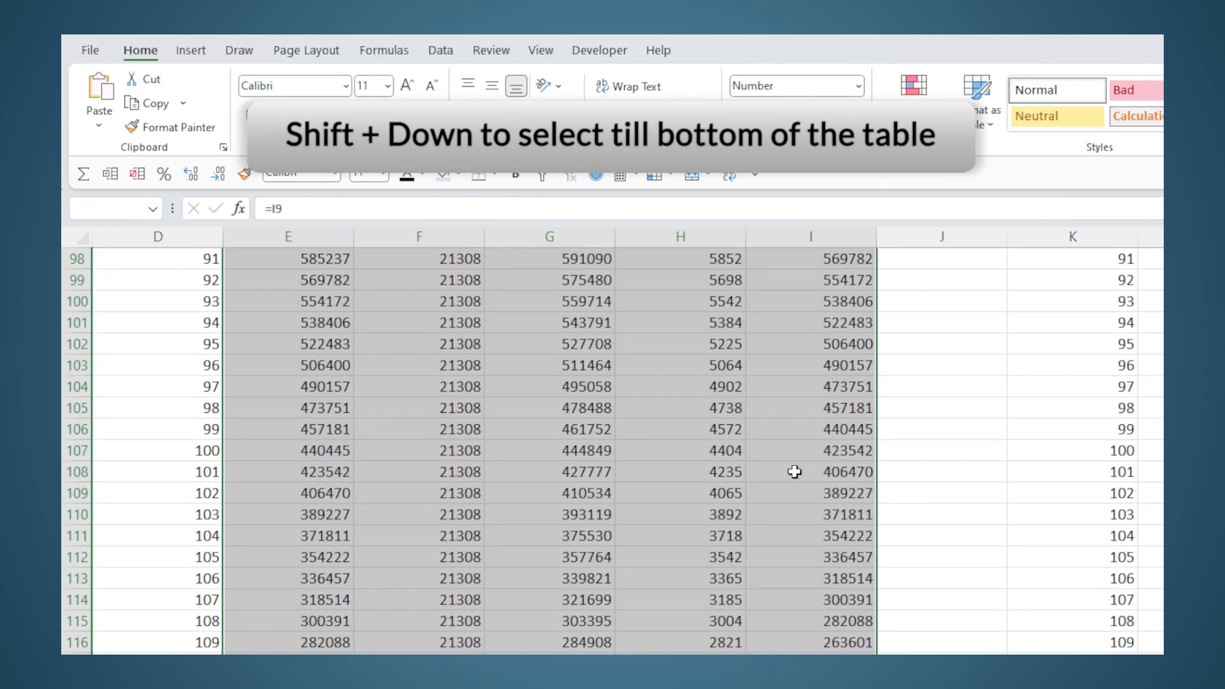
click(564, 642)
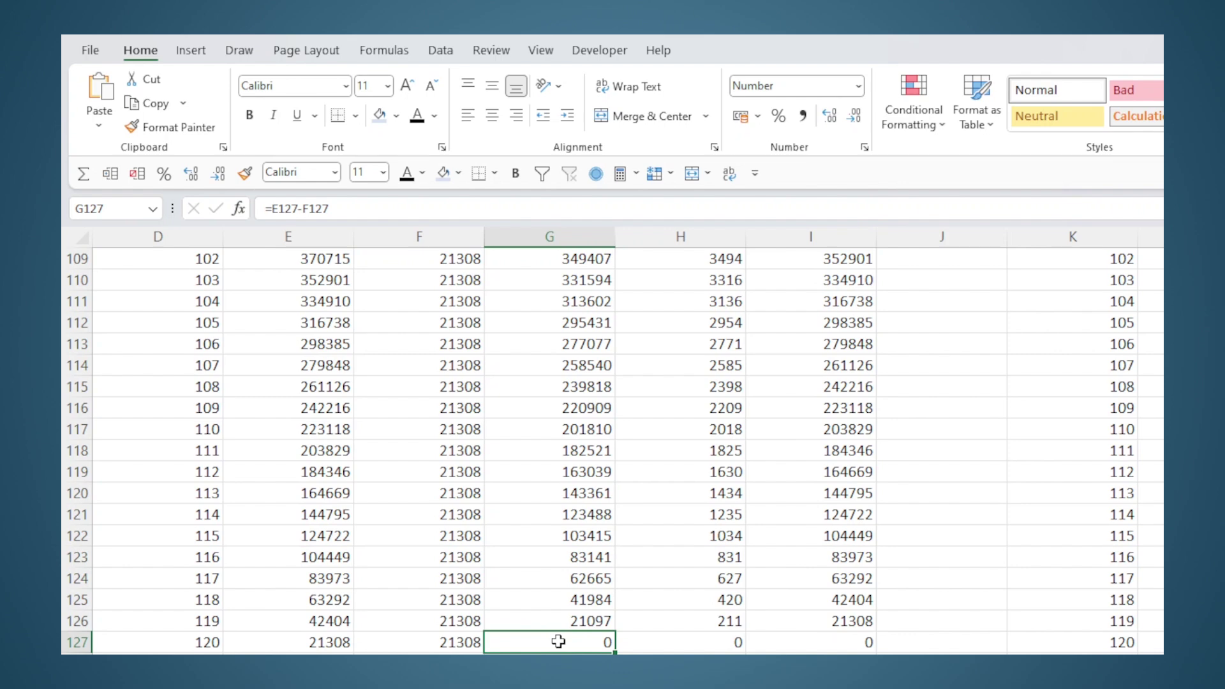
scroll(558, 641, up, 20)
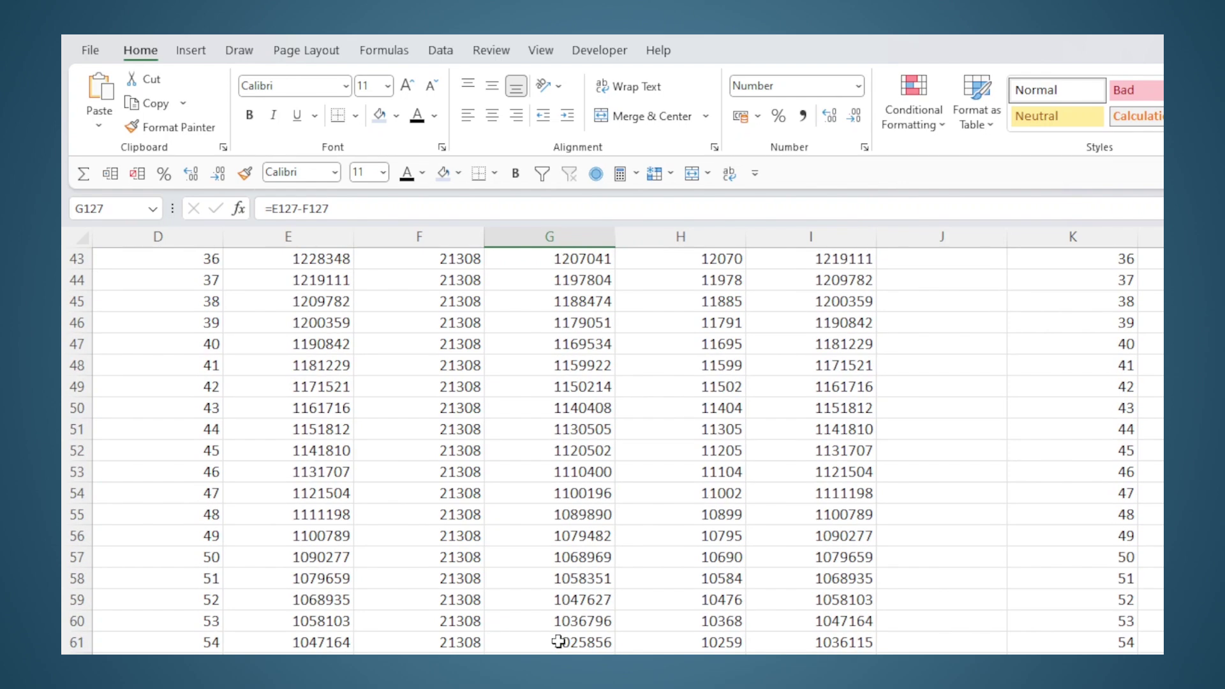
click(560, 622)
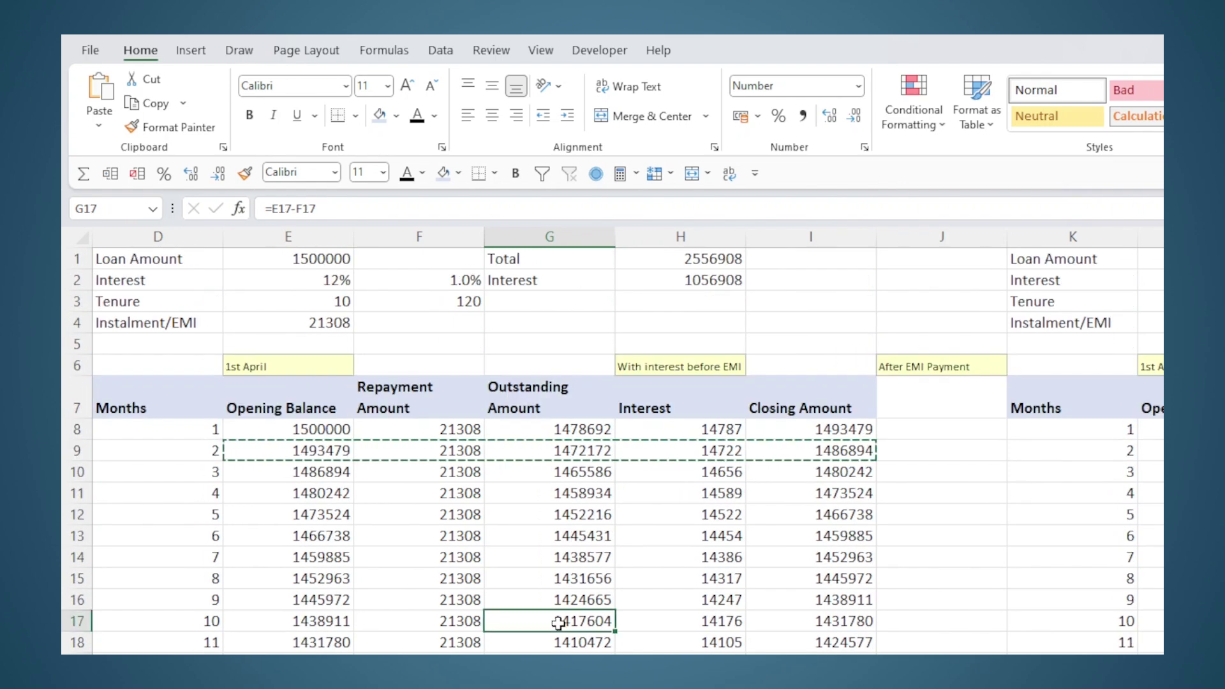
key(Escape)
click(559, 562)
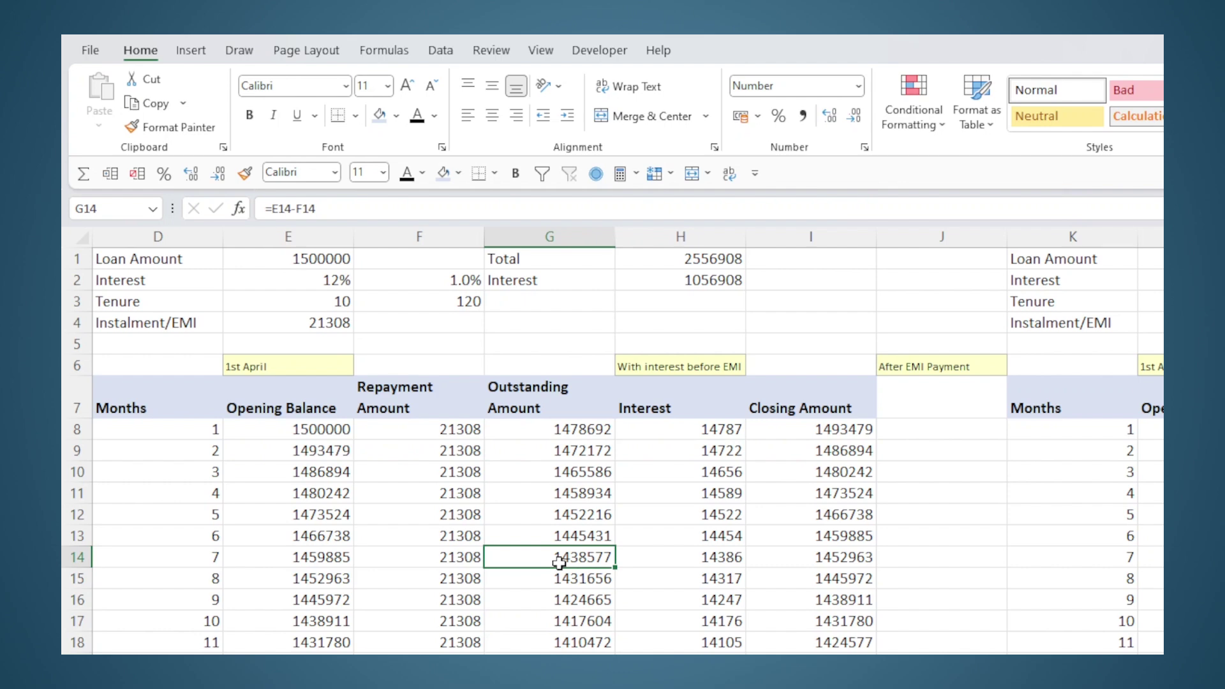